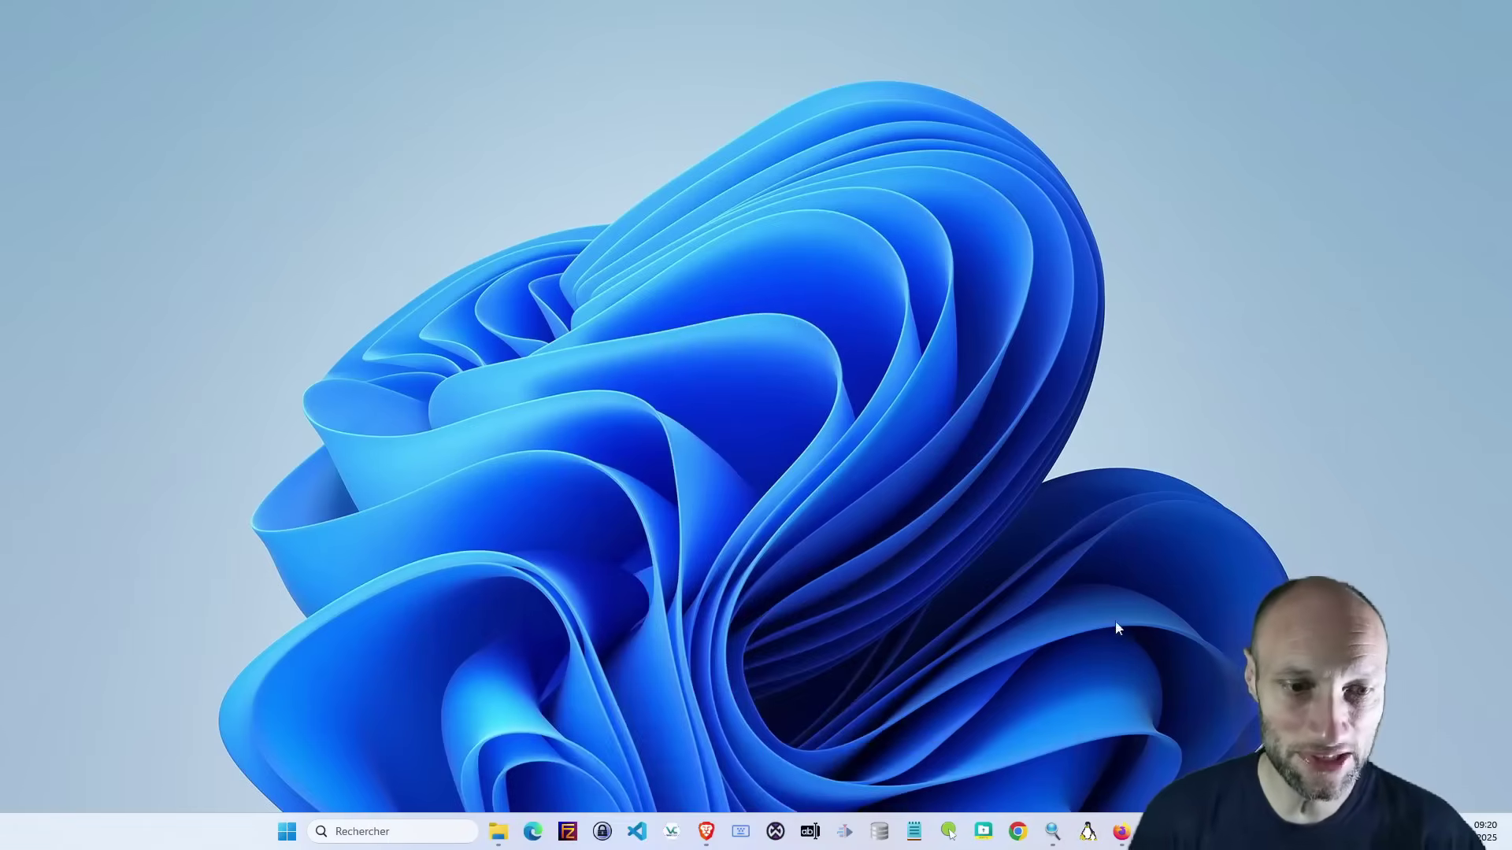
- Switch to Firefox and review the FilelistCreator page's sections on export formats, file information columns, script control and download
{"action": "left_click", "coordinate": [1121, 831]}
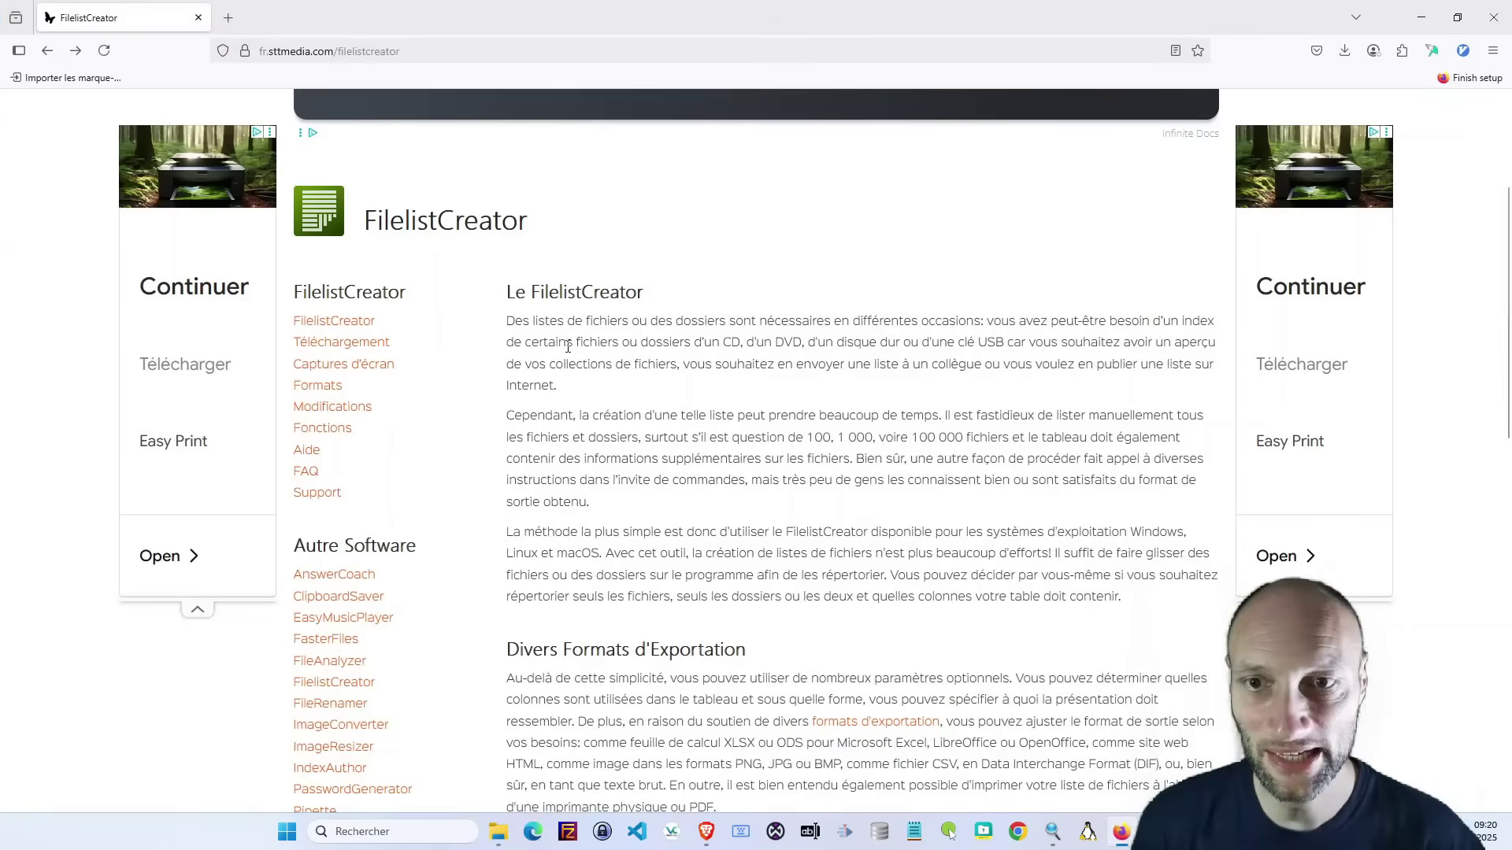
{"action": "scroll", "coordinate": [592, 326], "scroll_direction": "up", "scroll_amount": 3}
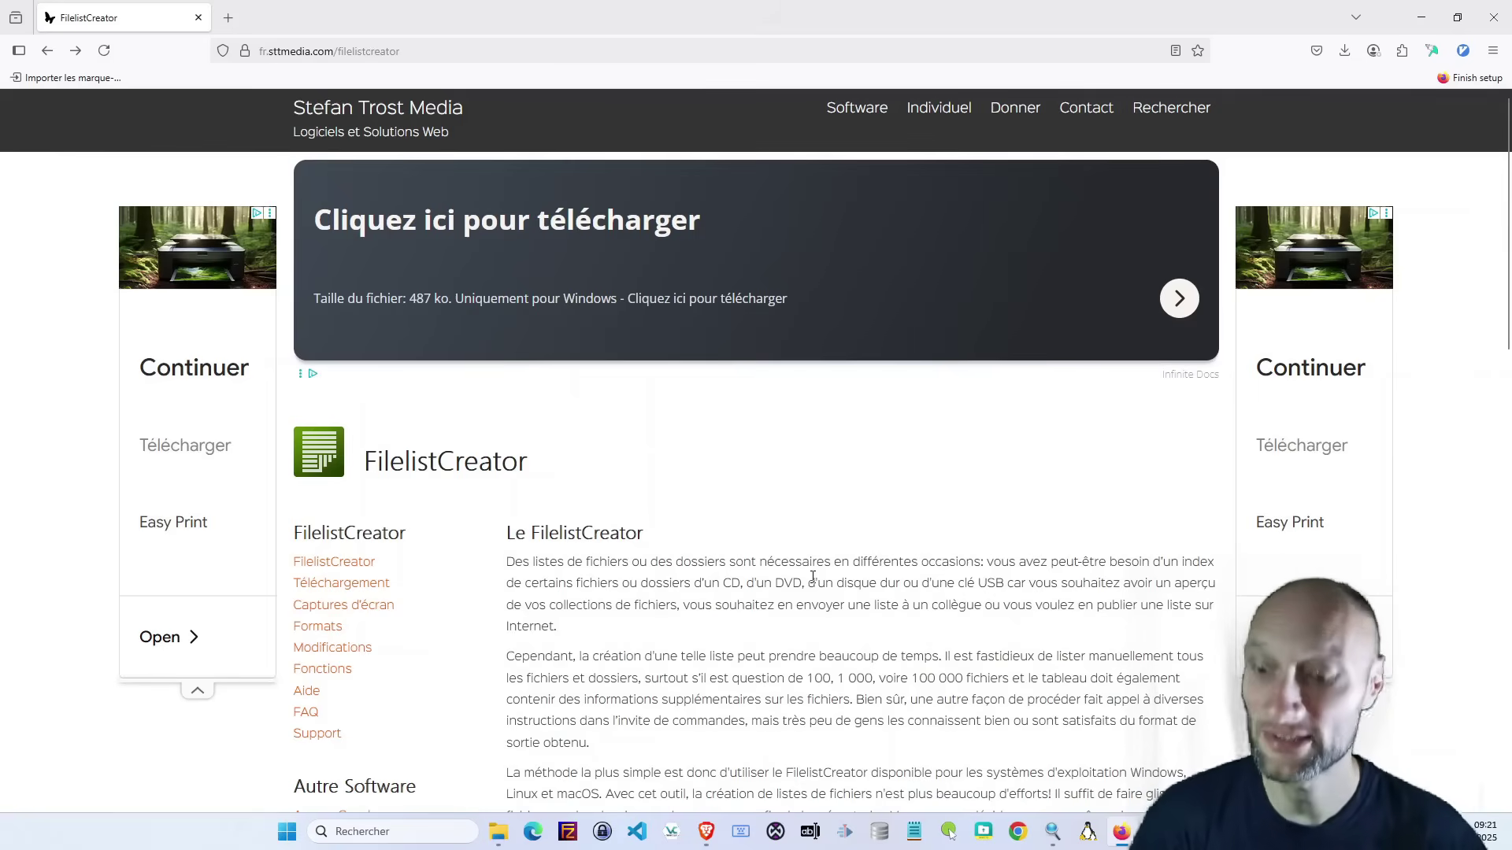
{"action": "scroll", "coordinate": [725, 523], "scroll_direction": "down", "scroll_amount": 2}
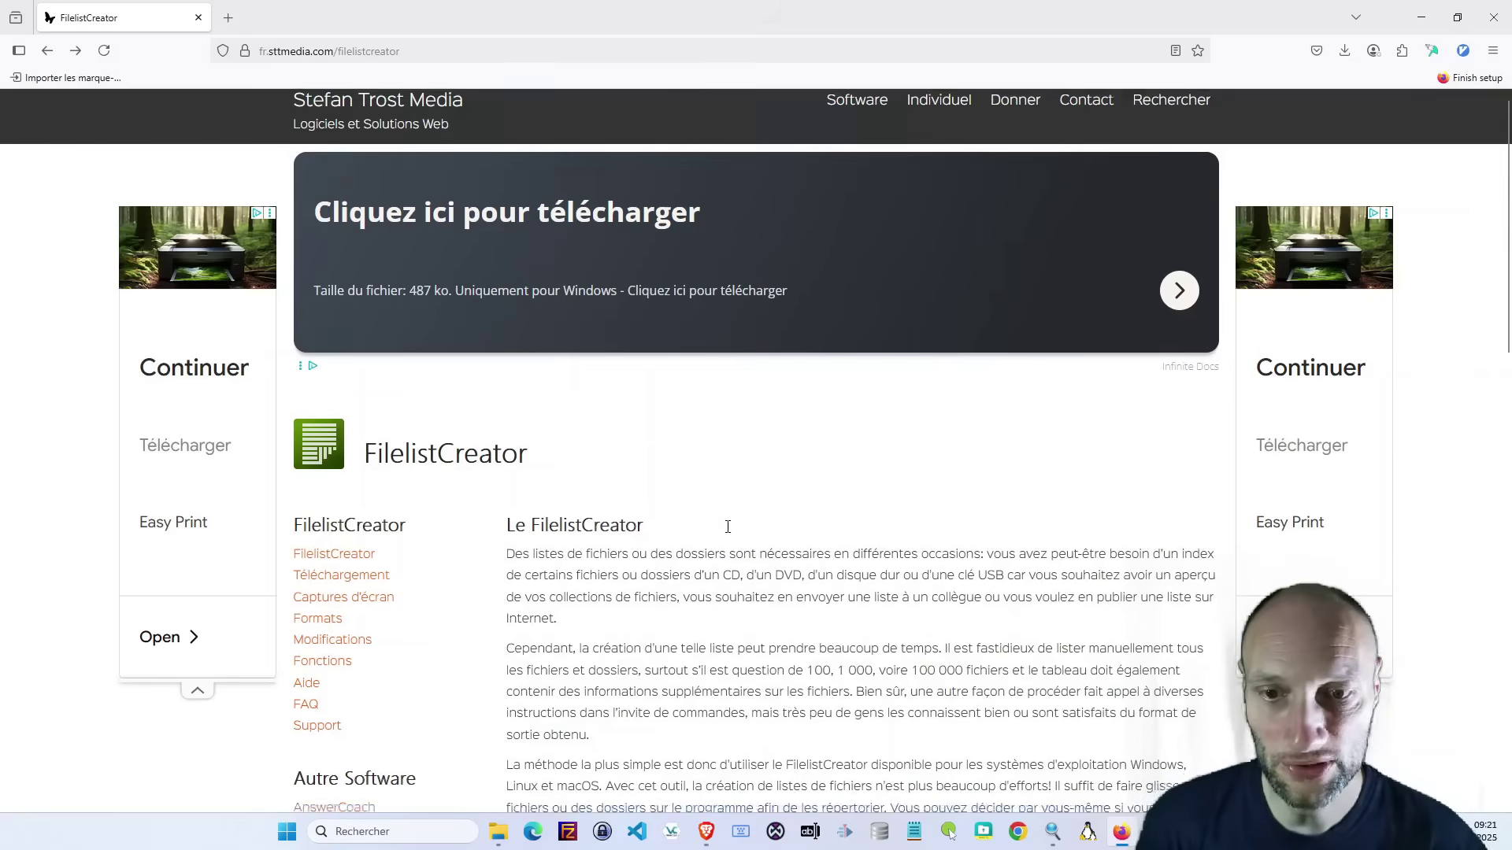
{"action": "scroll", "coordinate": [688, 460], "scroll_direction": "down", "scroll_amount": 3}
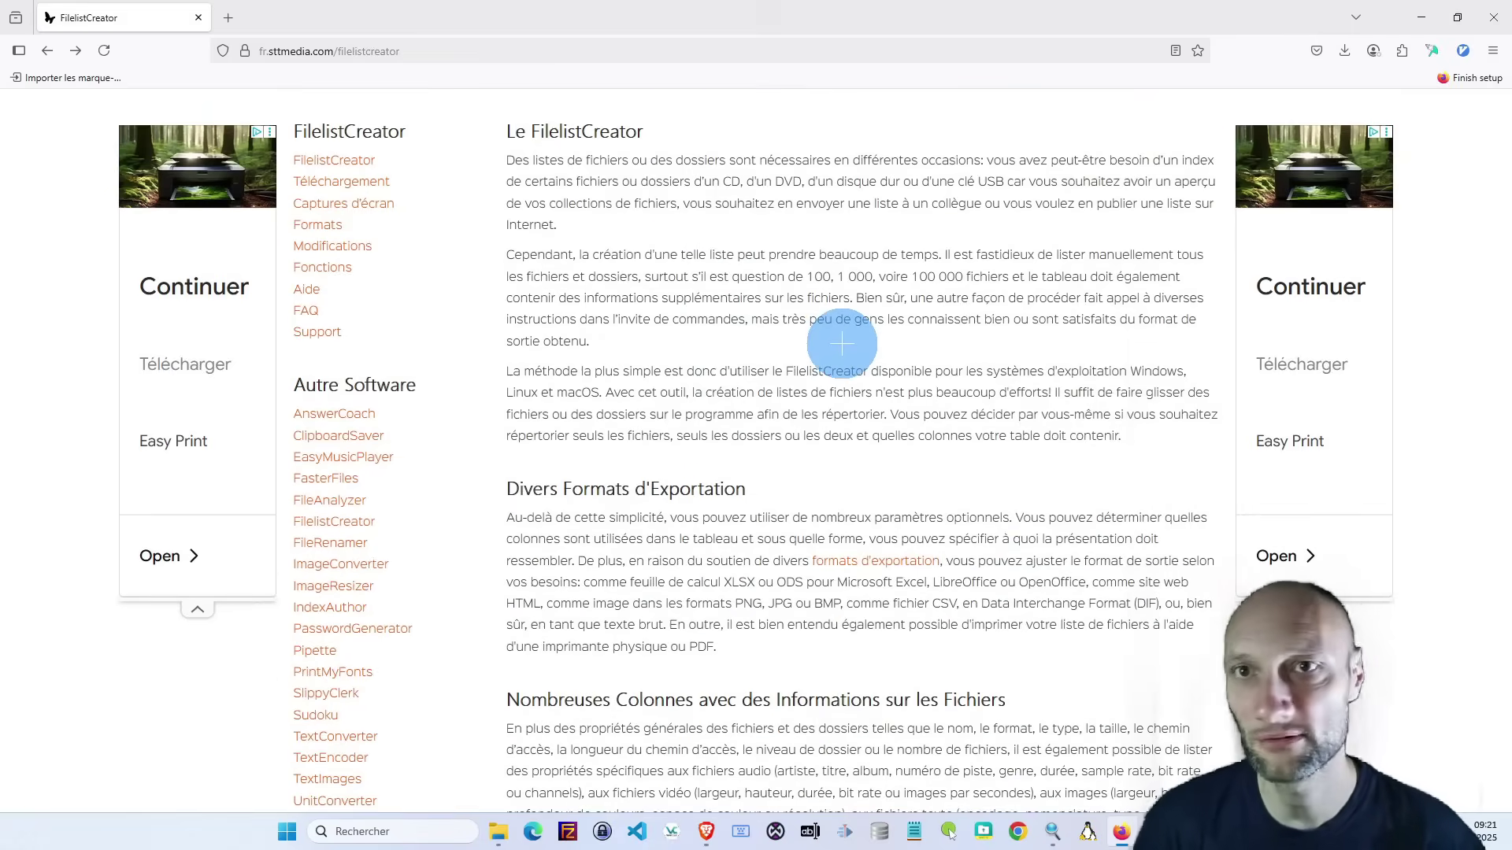
{"action": "scroll", "coordinate": [841, 343], "scroll_direction": "down", "scroll_amount": 2}
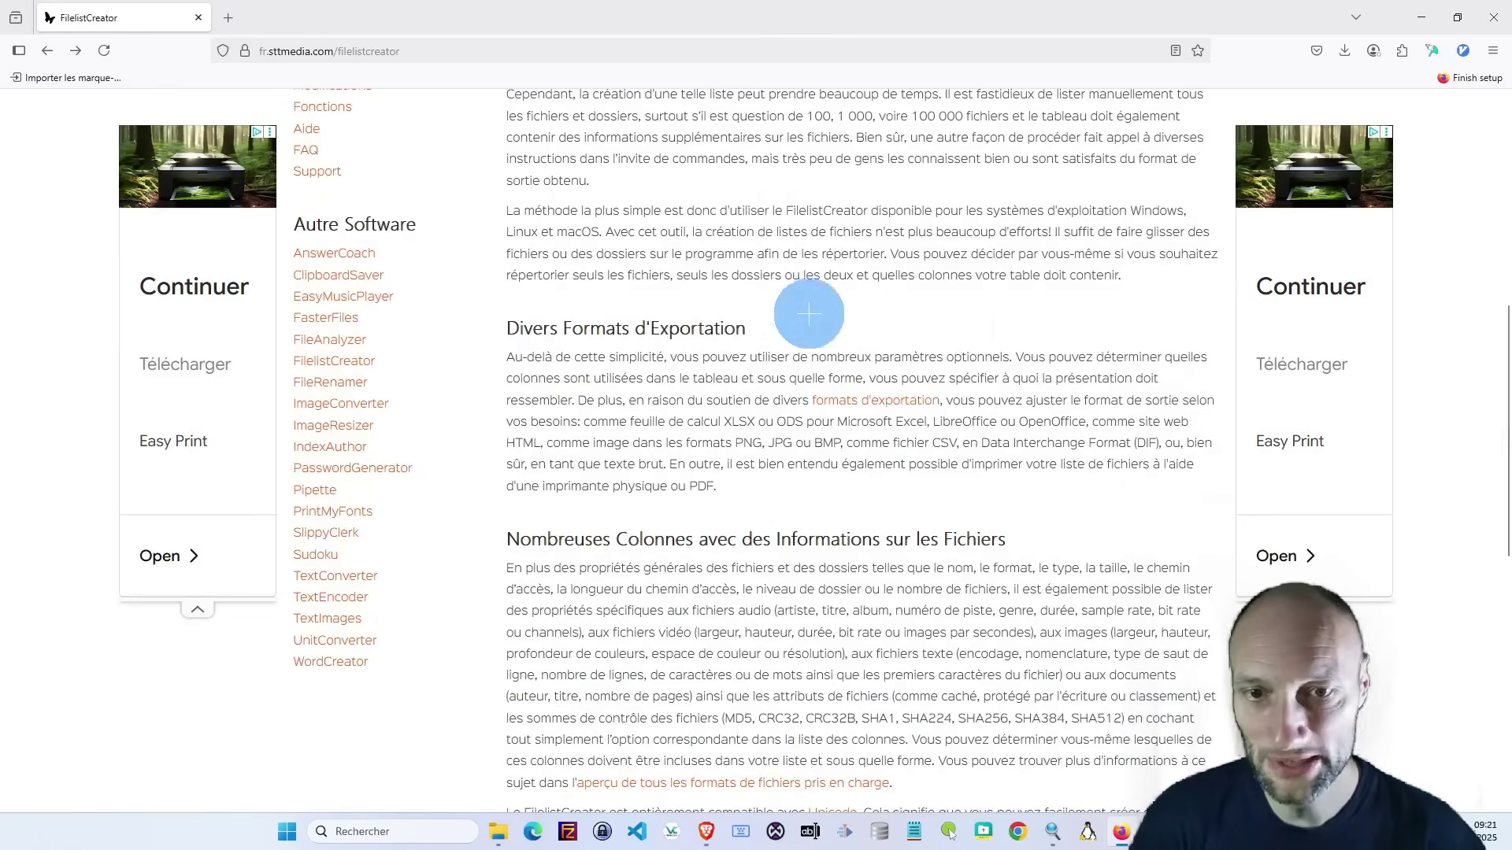
{"action": "scroll", "coordinate": [780, 291], "scroll_direction": "up", "scroll_amount": 5}
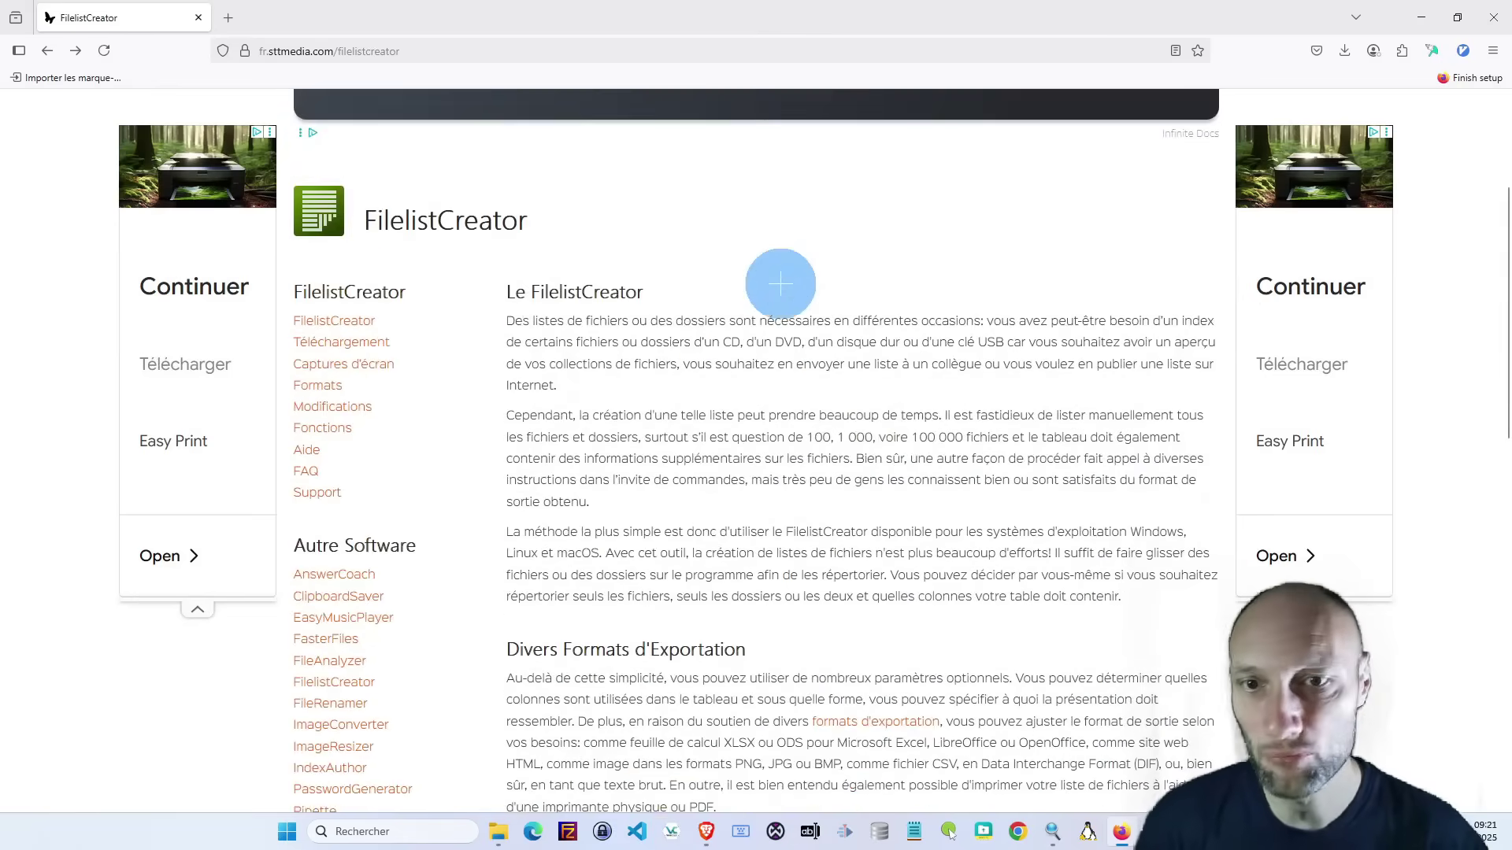
{"action": "scroll", "coordinate": [786, 315], "scroll_direction": "down", "scroll_amount": 7}
{"action": "scroll", "coordinate": [786, 315], "scroll_direction": "down", "scroll_amount": 2}
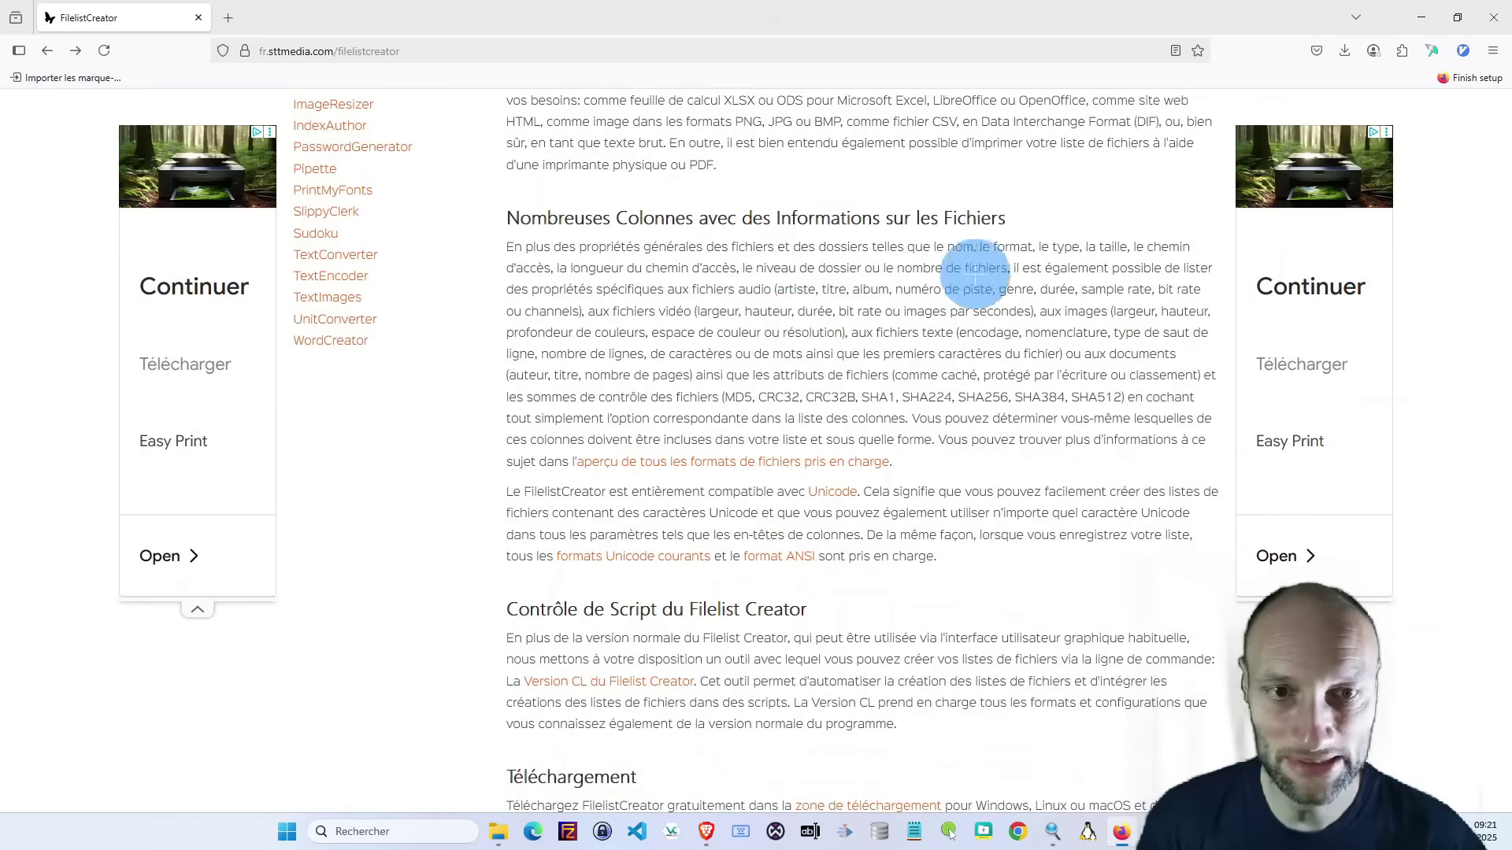
{"action": "scroll", "coordinate": [931, 369], "scroll_direction": "down", "scroll_amount": 2}
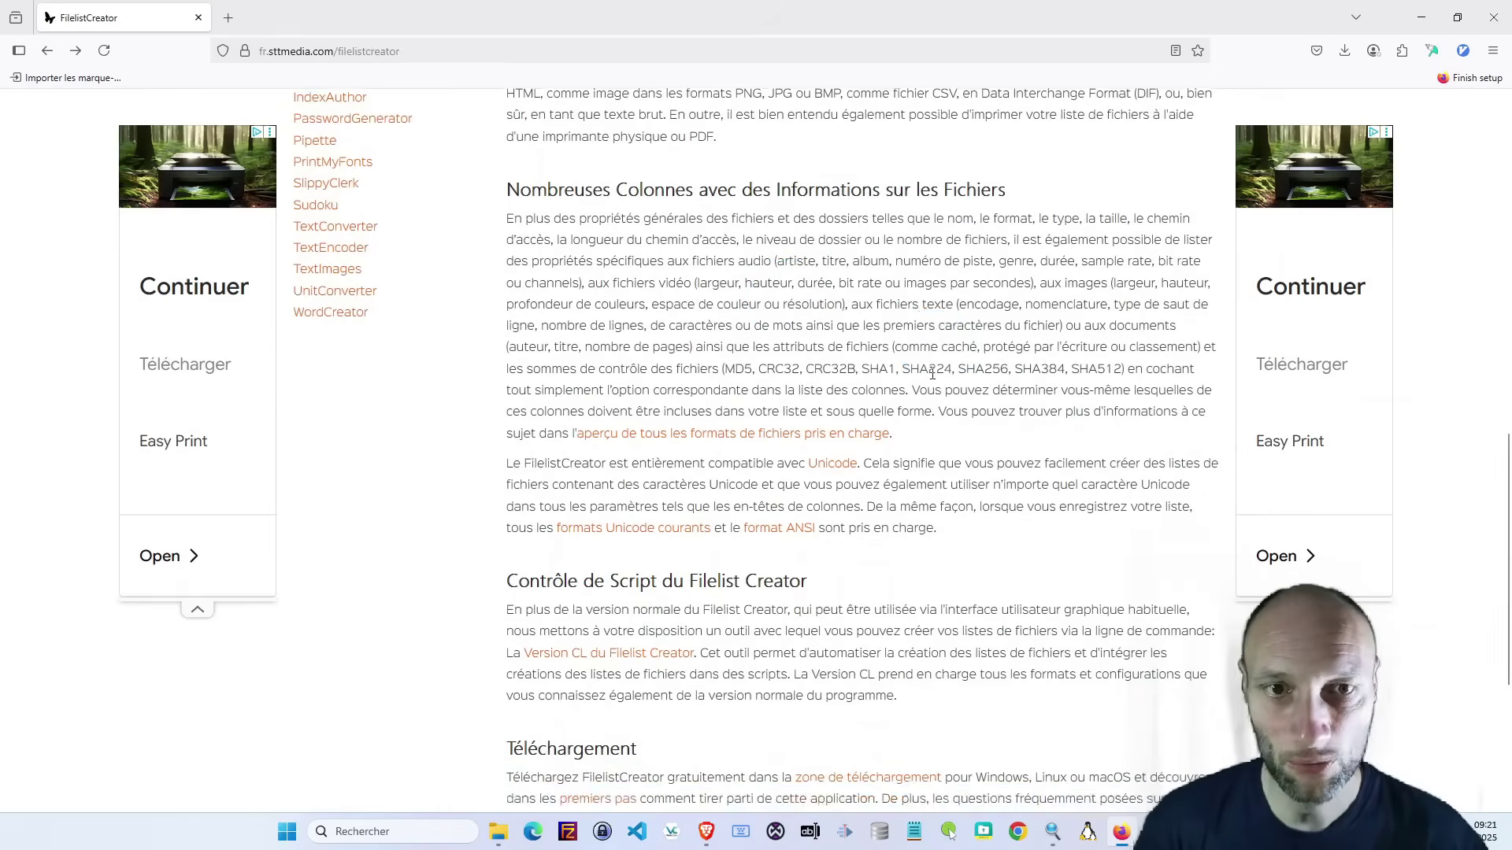
{"action": "scroll", "coordinate": [689, 496], "scroll_direction": "down", "scroll_amount": 2}
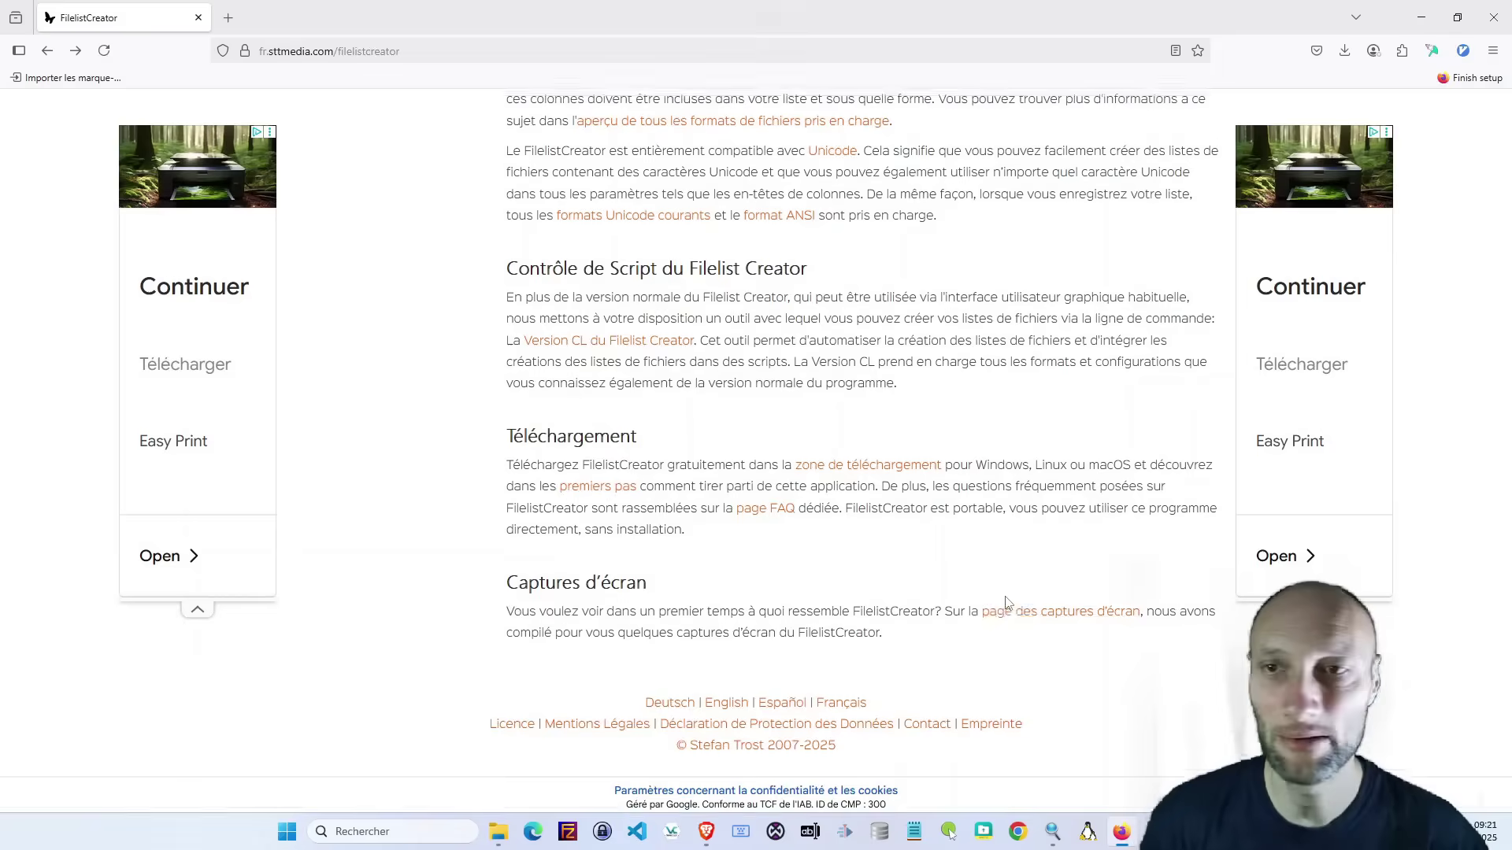
{"action": "scroll", "coordinate": [927, 291], "scroll_direction": "up", "scroll_amount": 20}
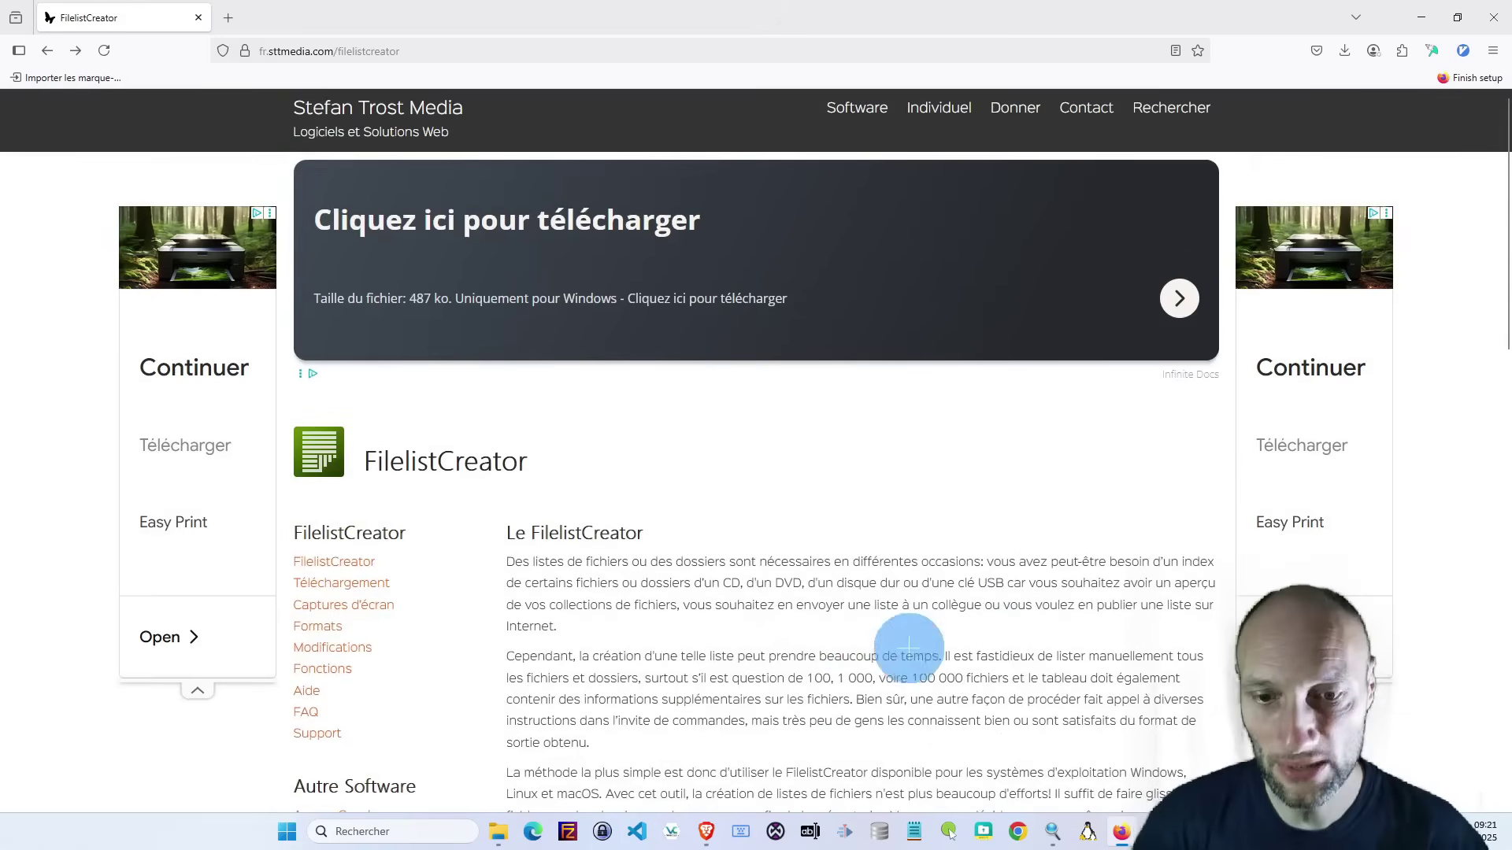
- Open the download area linked in the Téléchargement section of the FilelistCreator page
{"action": "scroll", "coordinate": [906, 642], "scroll_direction": "down", "scroll_amount": 10}
{"action": "scroll", "coordinate": [912, 642], "scroll_direction": "down", "scroll_amount": 3}
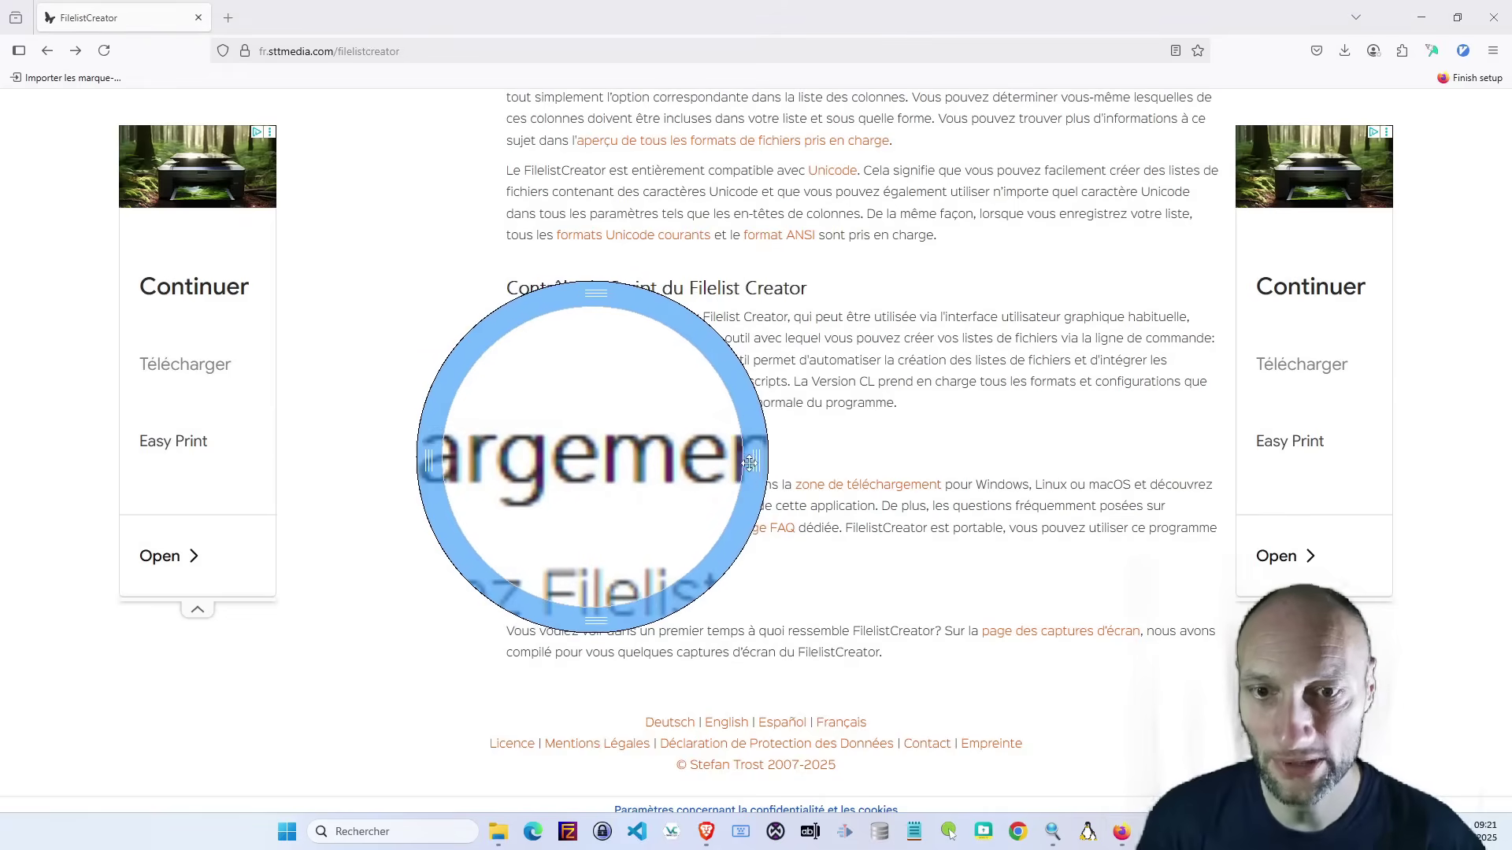
{"action": "key", "text": "Escape"}
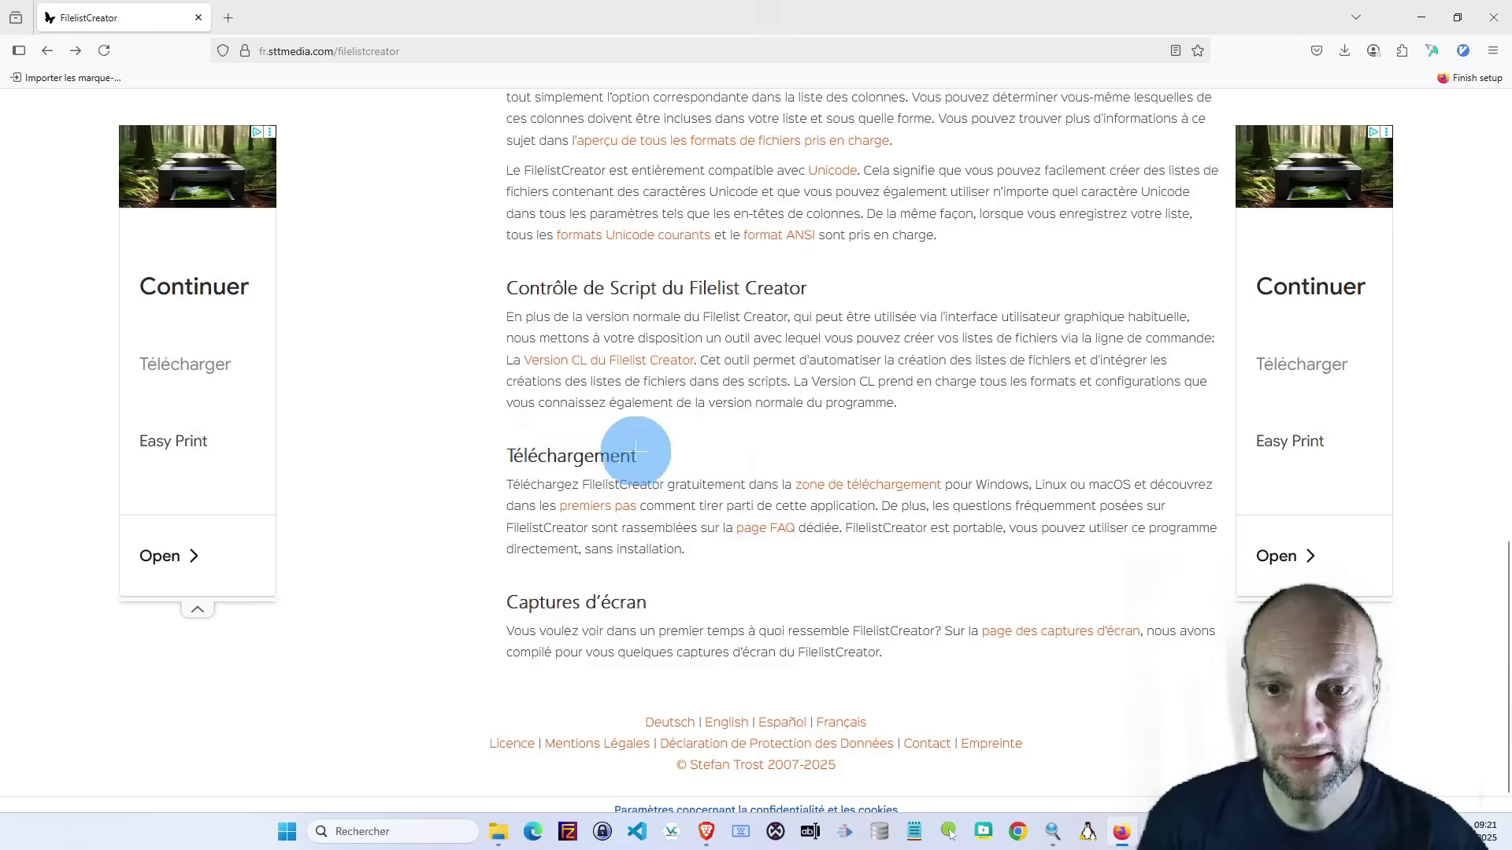
{"action": "key", "text": "super+plus"}
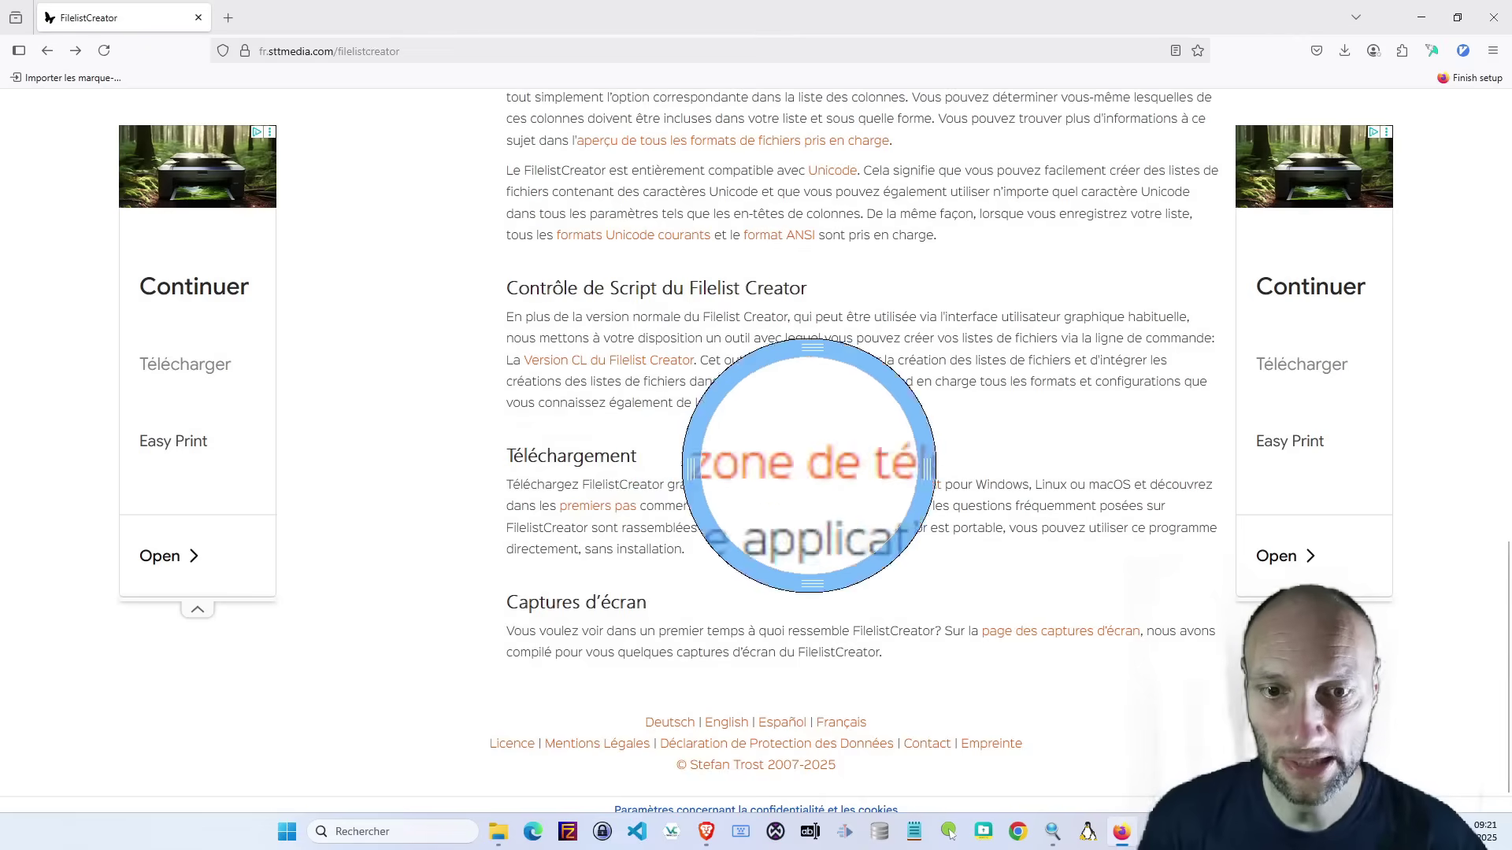
{"action": "left_click_drag", "start_coordinate": [994, 471], "coordinate": [1122, 471]}
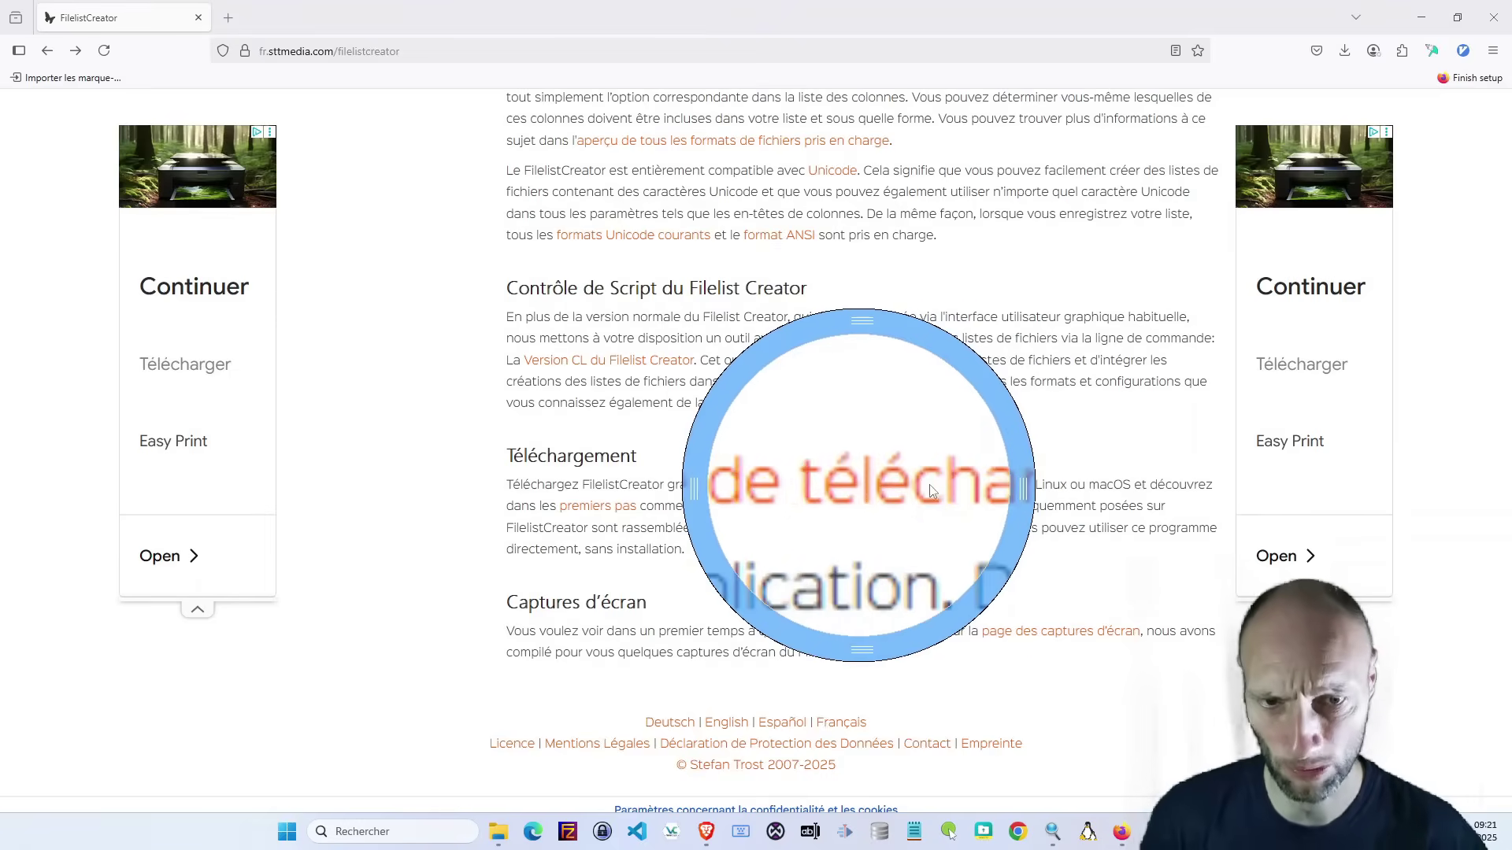
{"action": "key", "text": "super+Escape"}
{"action": "left_click", "coordinate": [870, 485]}
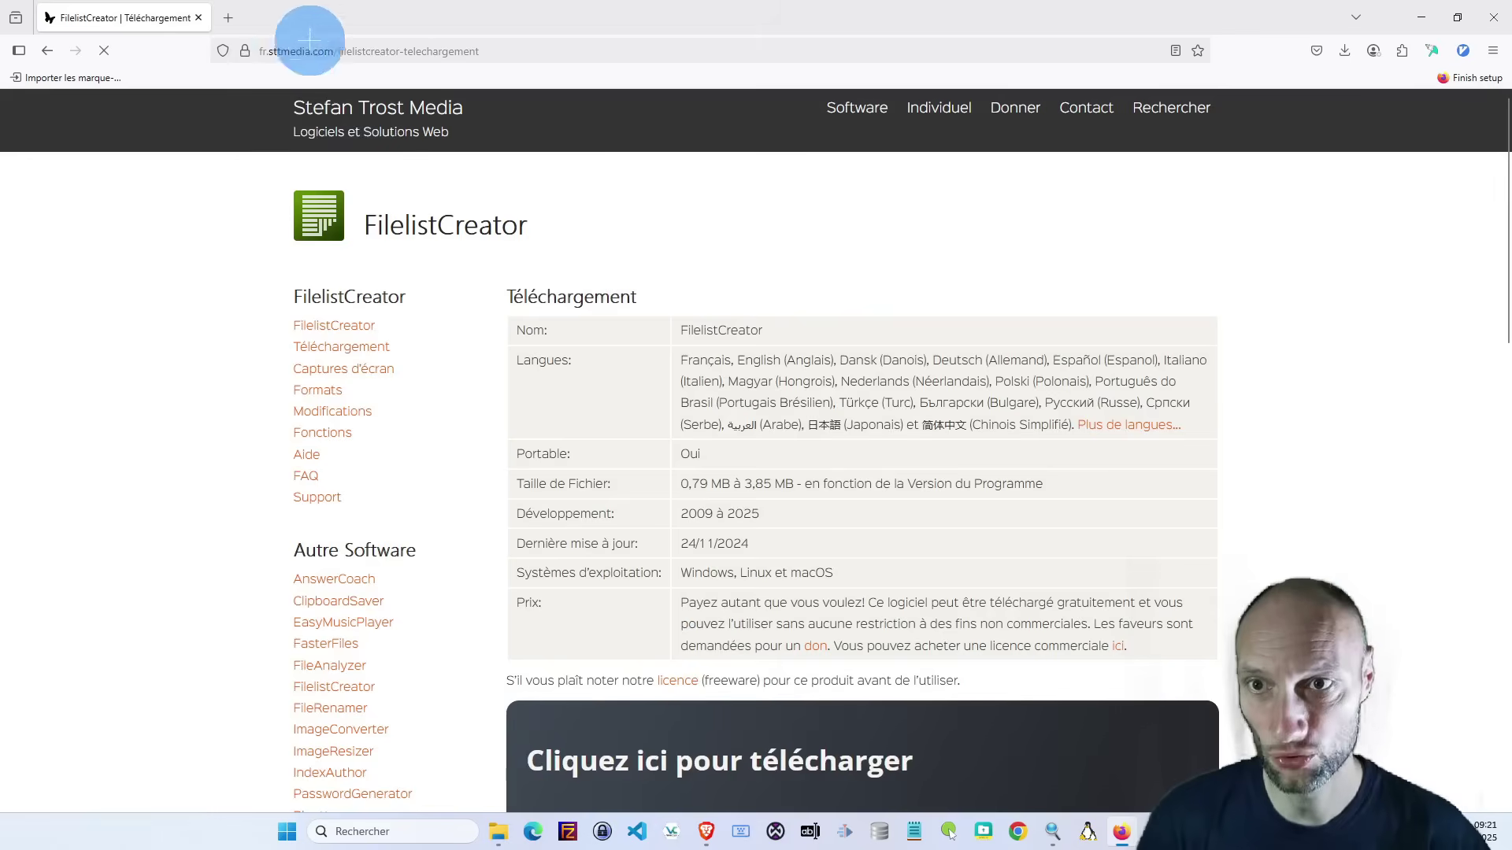
- Examine the FilelistCreator download details, magnifying the page address, file size and last update date
{"action": "key", "text": "super+plus"}
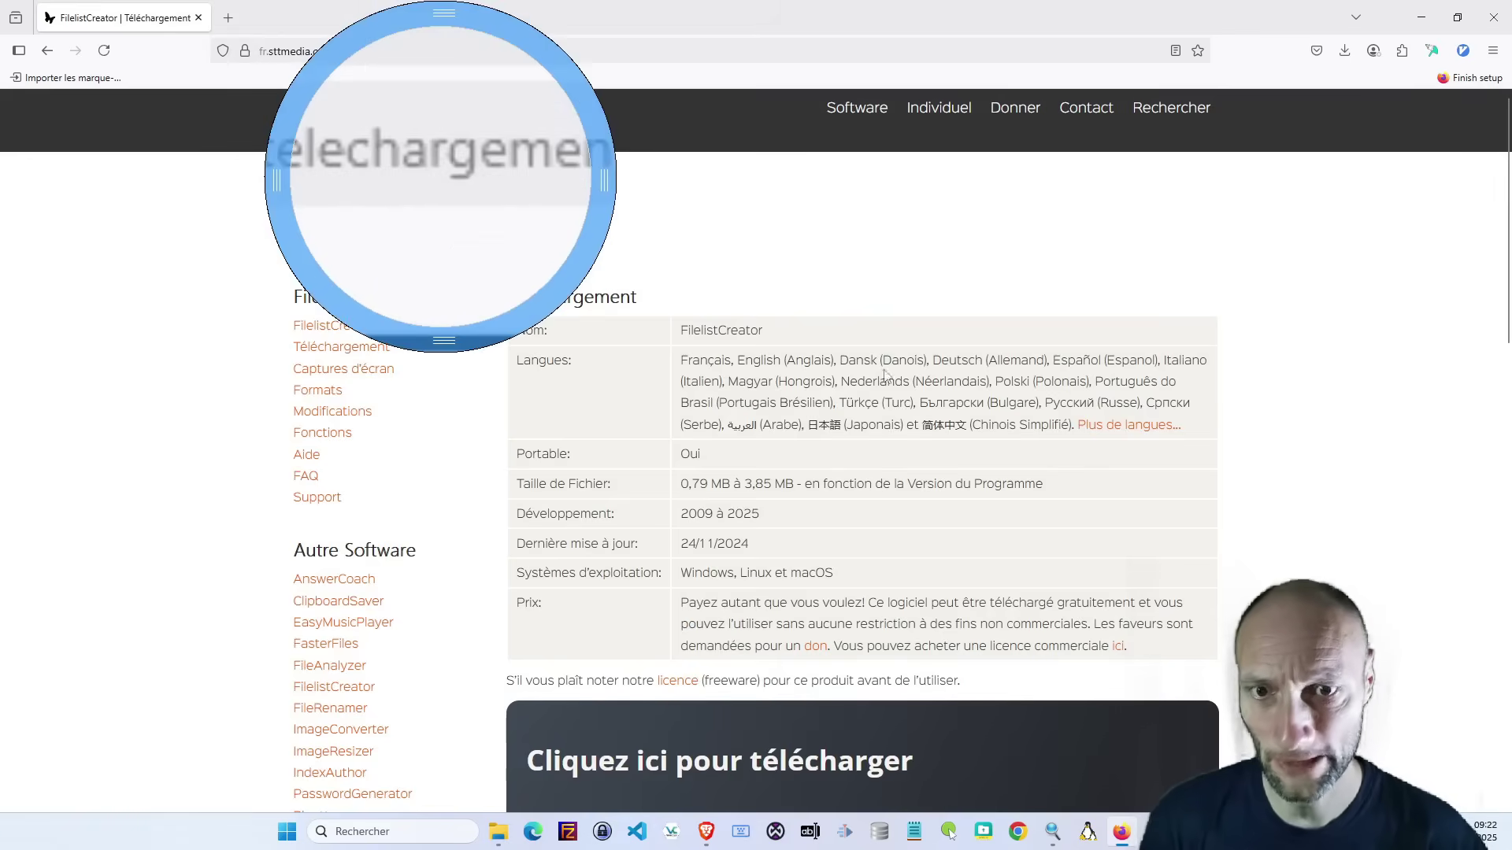
{"action": "key", "text": "super+Escape"}
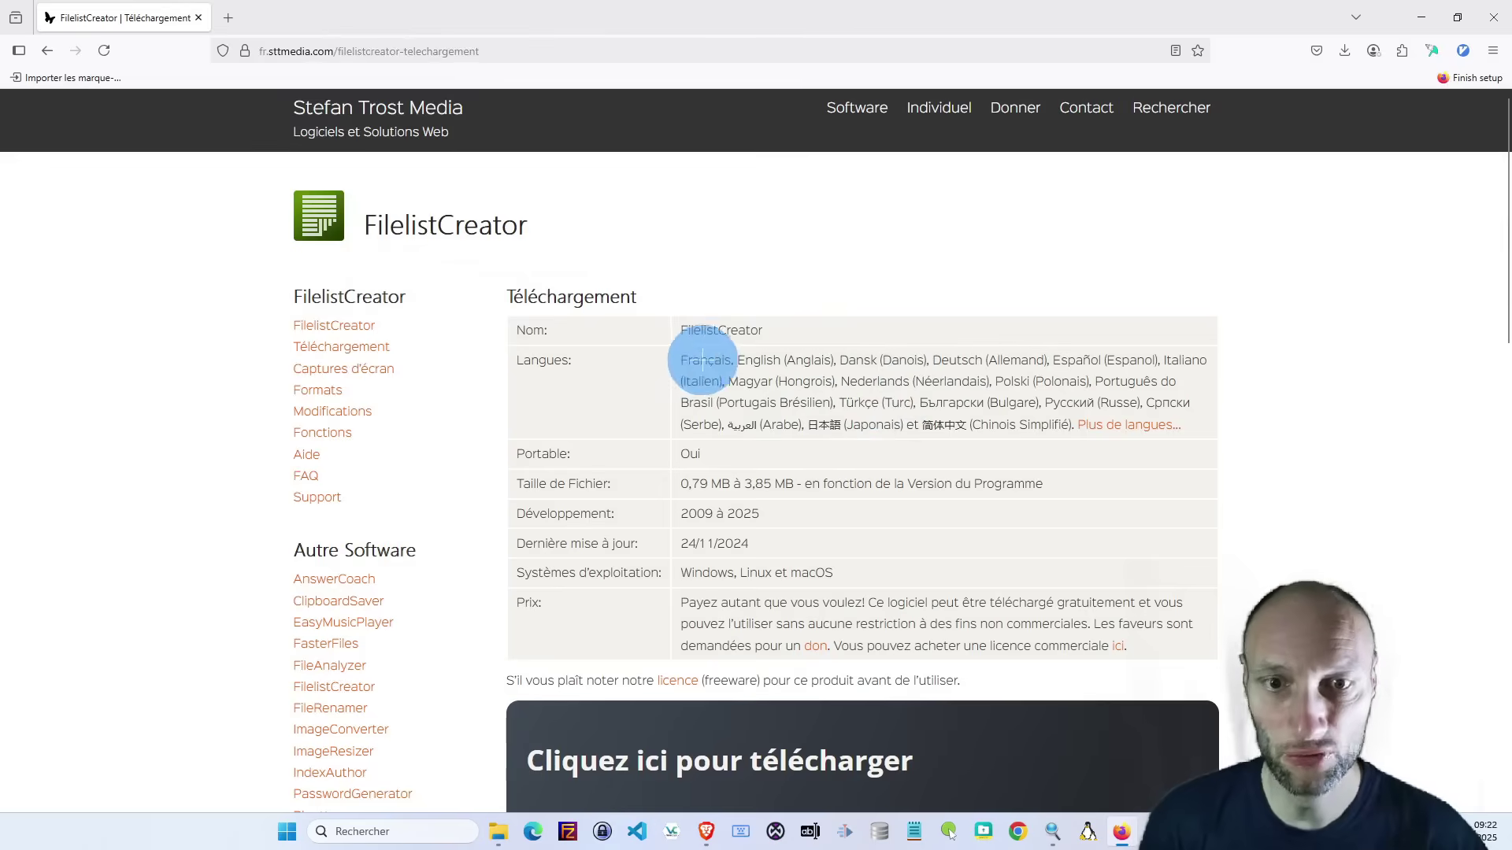
{"action": "scroll", "coordinate": [928, 439], "scroll_direction": "down", "scroll_amount": 2}
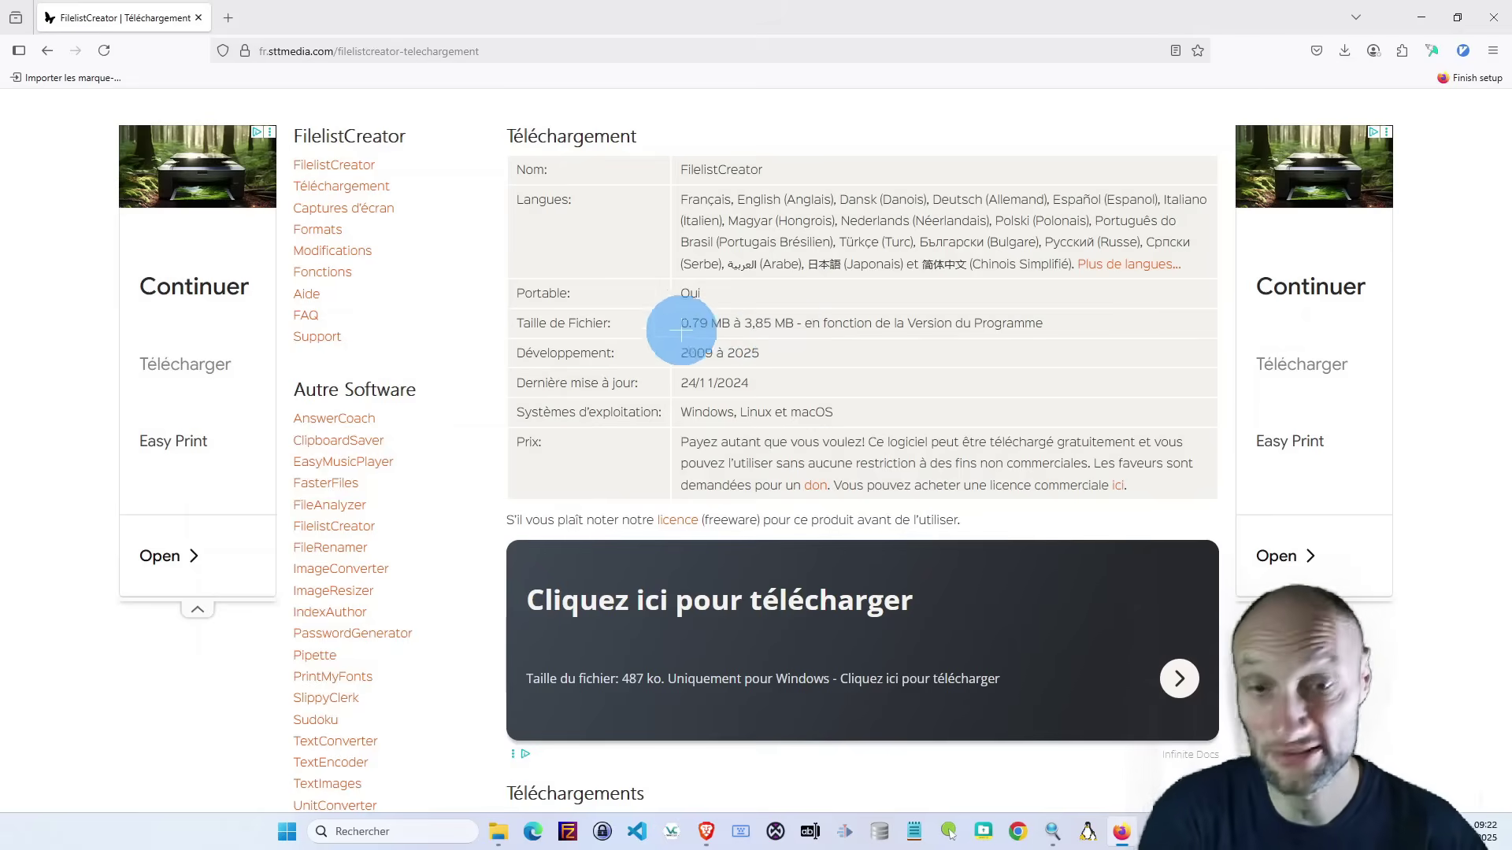
{"action": "key", "text": "ctrl+alt+m"}
{"action": "key", "text": "ctrl+alt+m"}
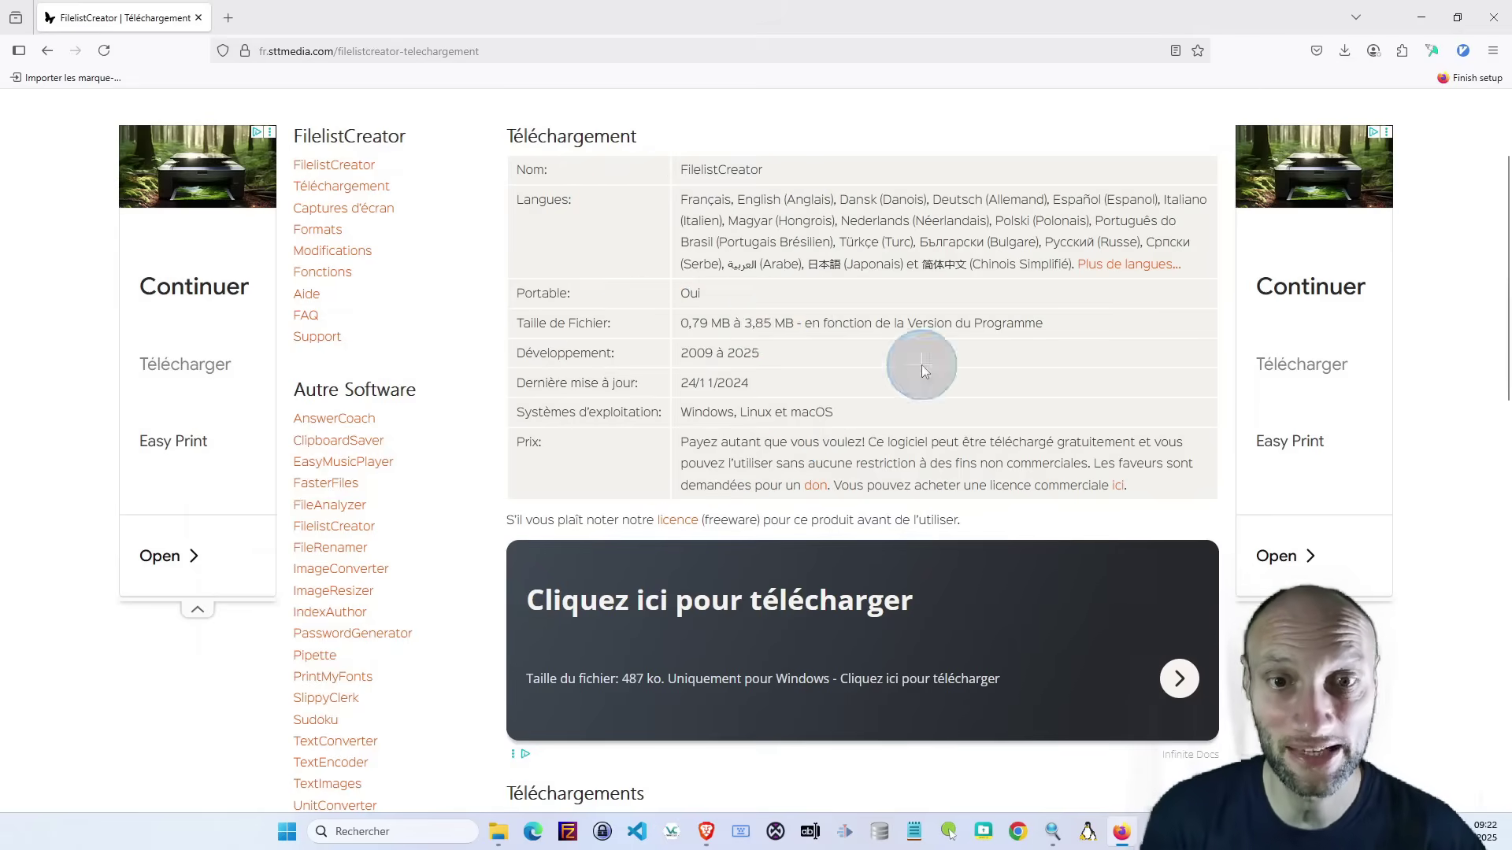
{"action": "key", "text": "ctrl+alt+m"}
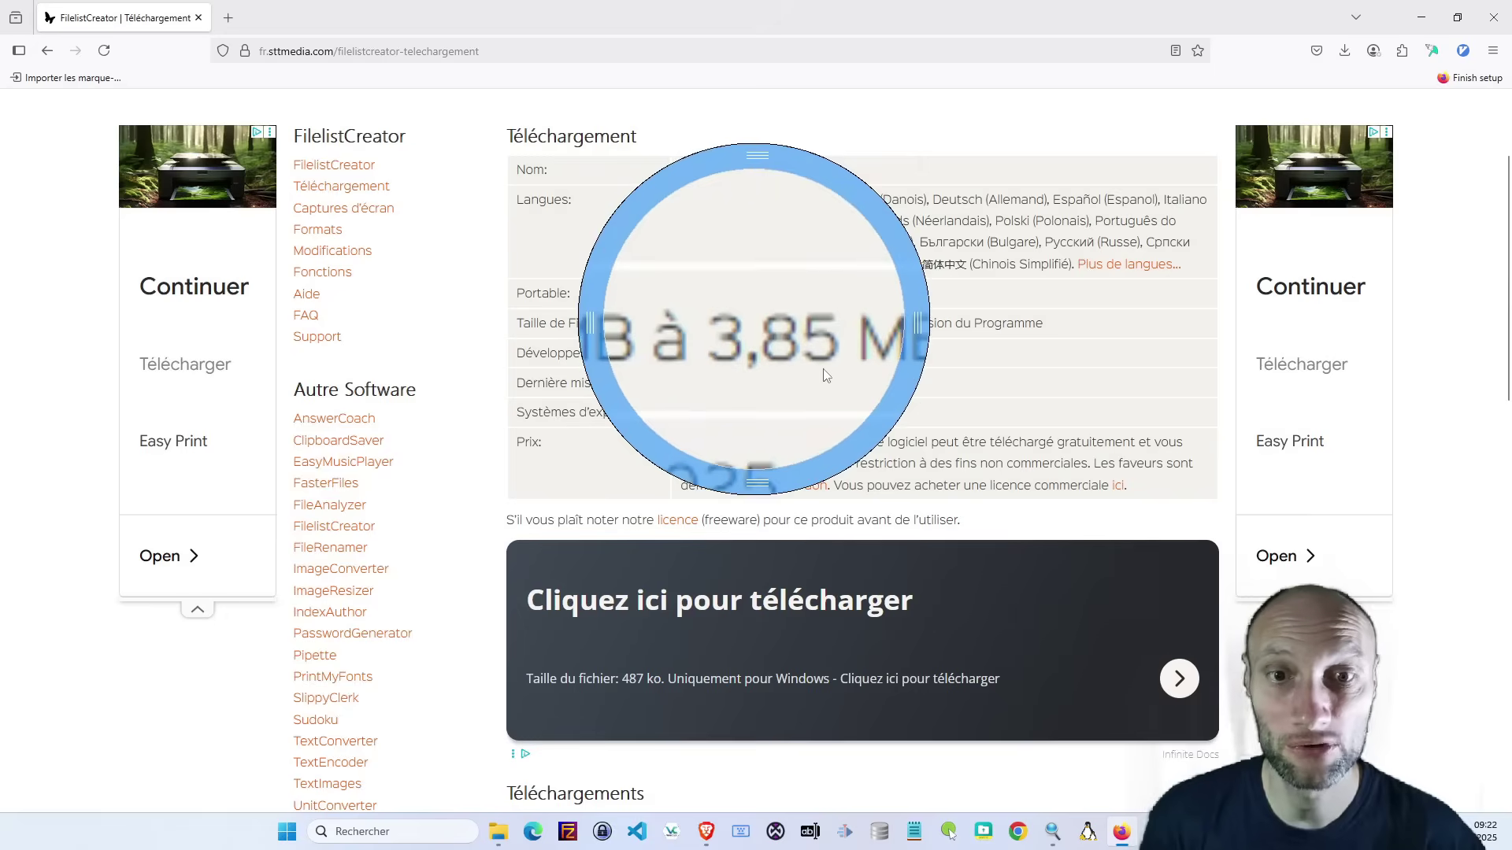
{"action": "key", "text": "ctrl+alt+m"}
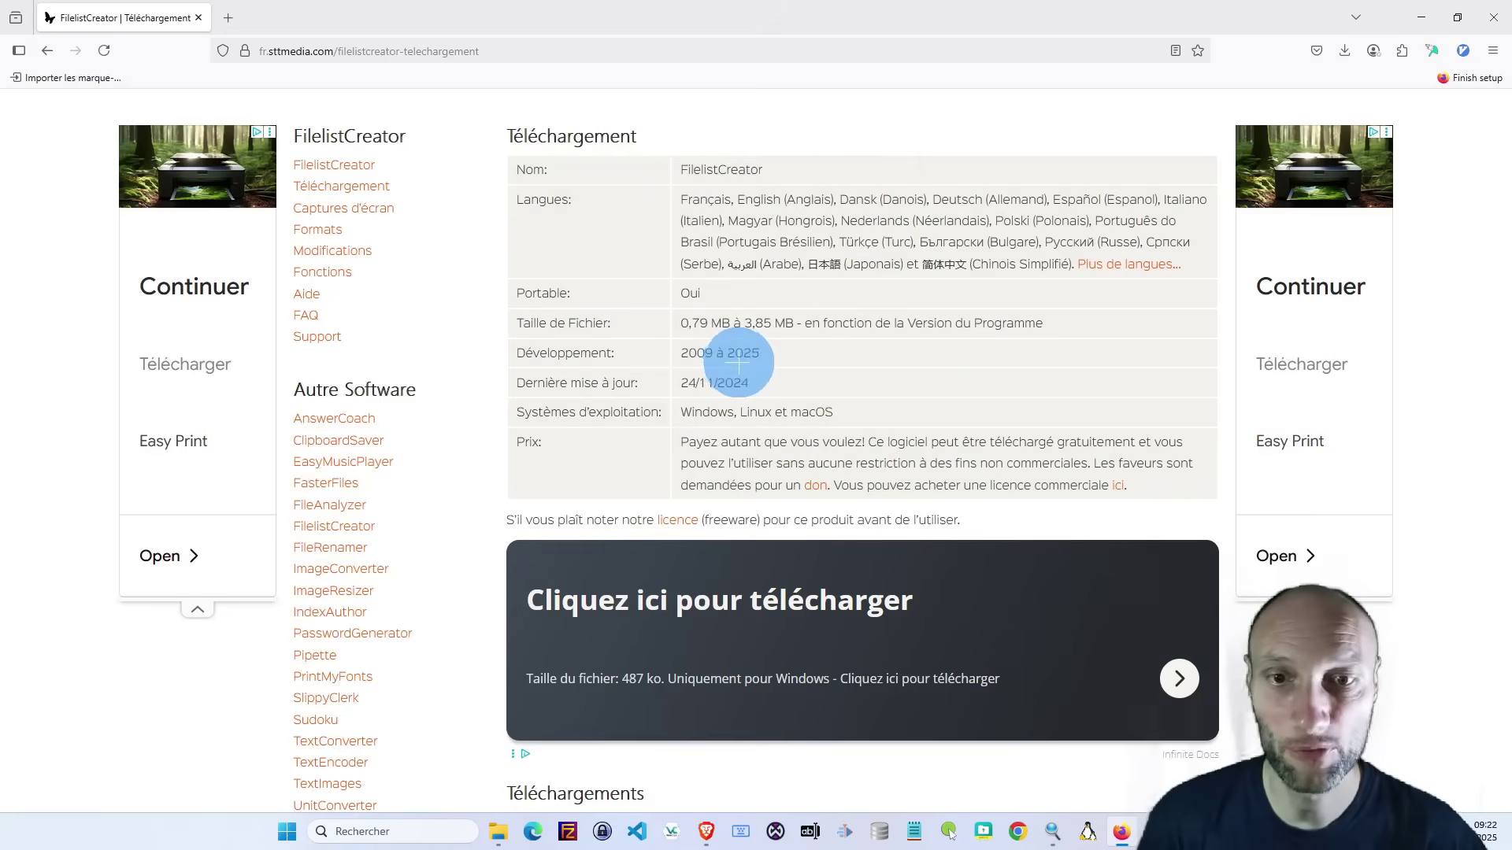
{"action": "key", "text": "ctrl+alt+m"}
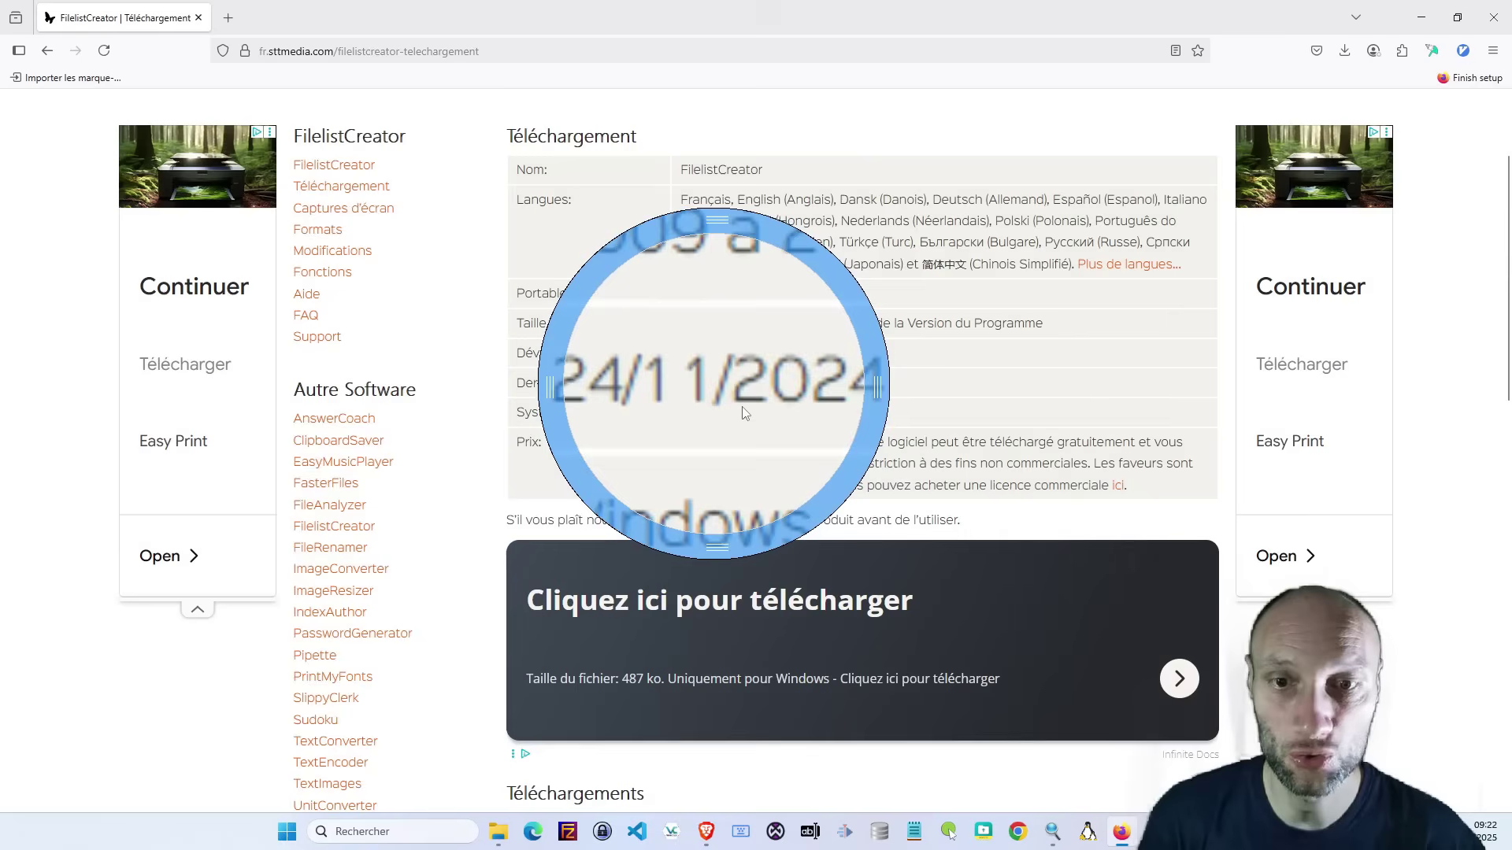
{"action": "left_click_drag", "start_coordinate": [680, 383], "coordinate": [713, 382]}
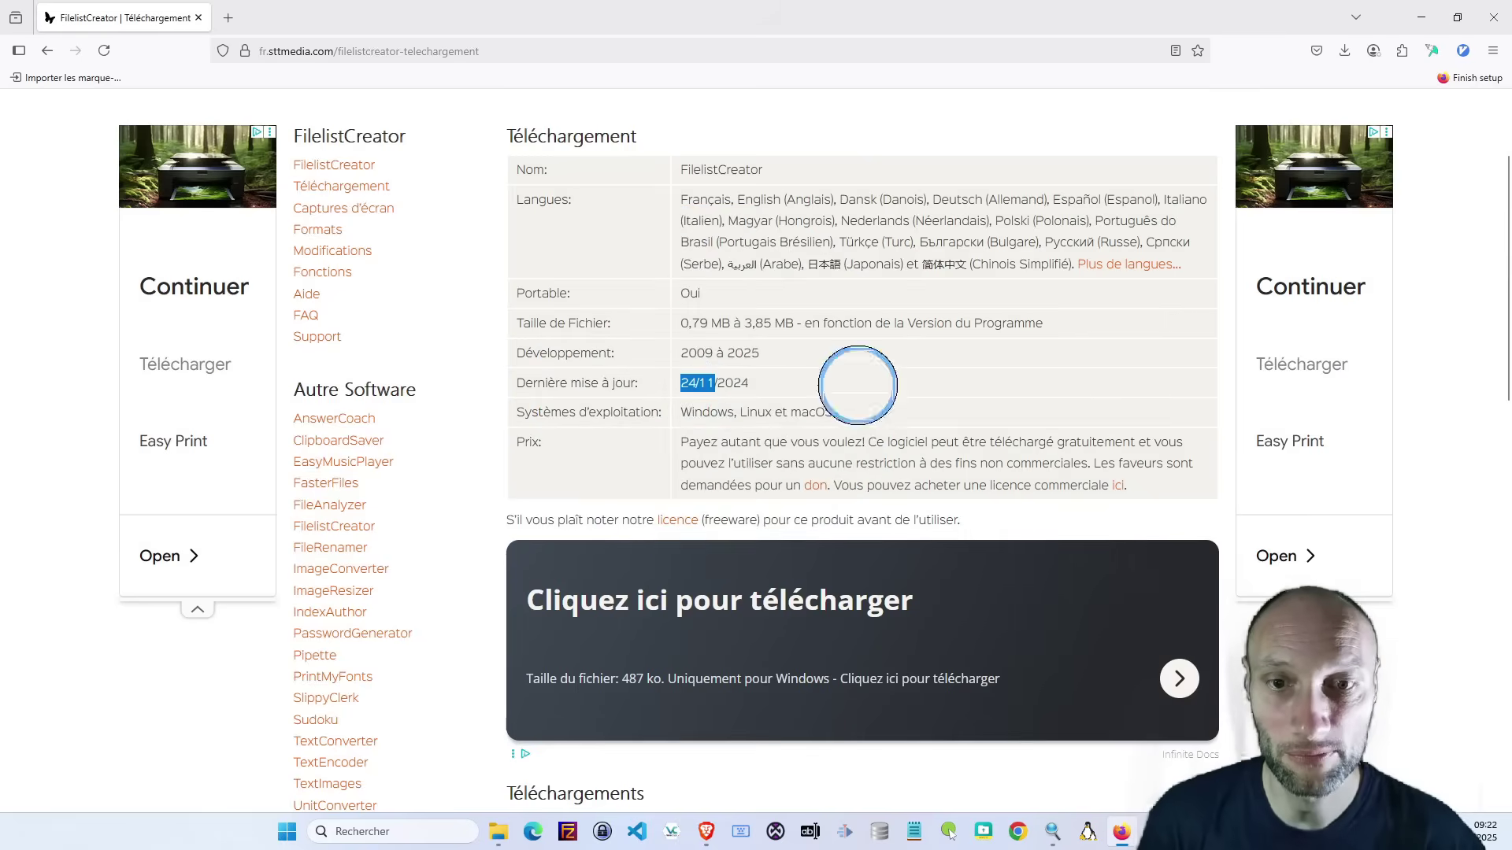
{"action": "left_click", "coordinate": [801, 390]}
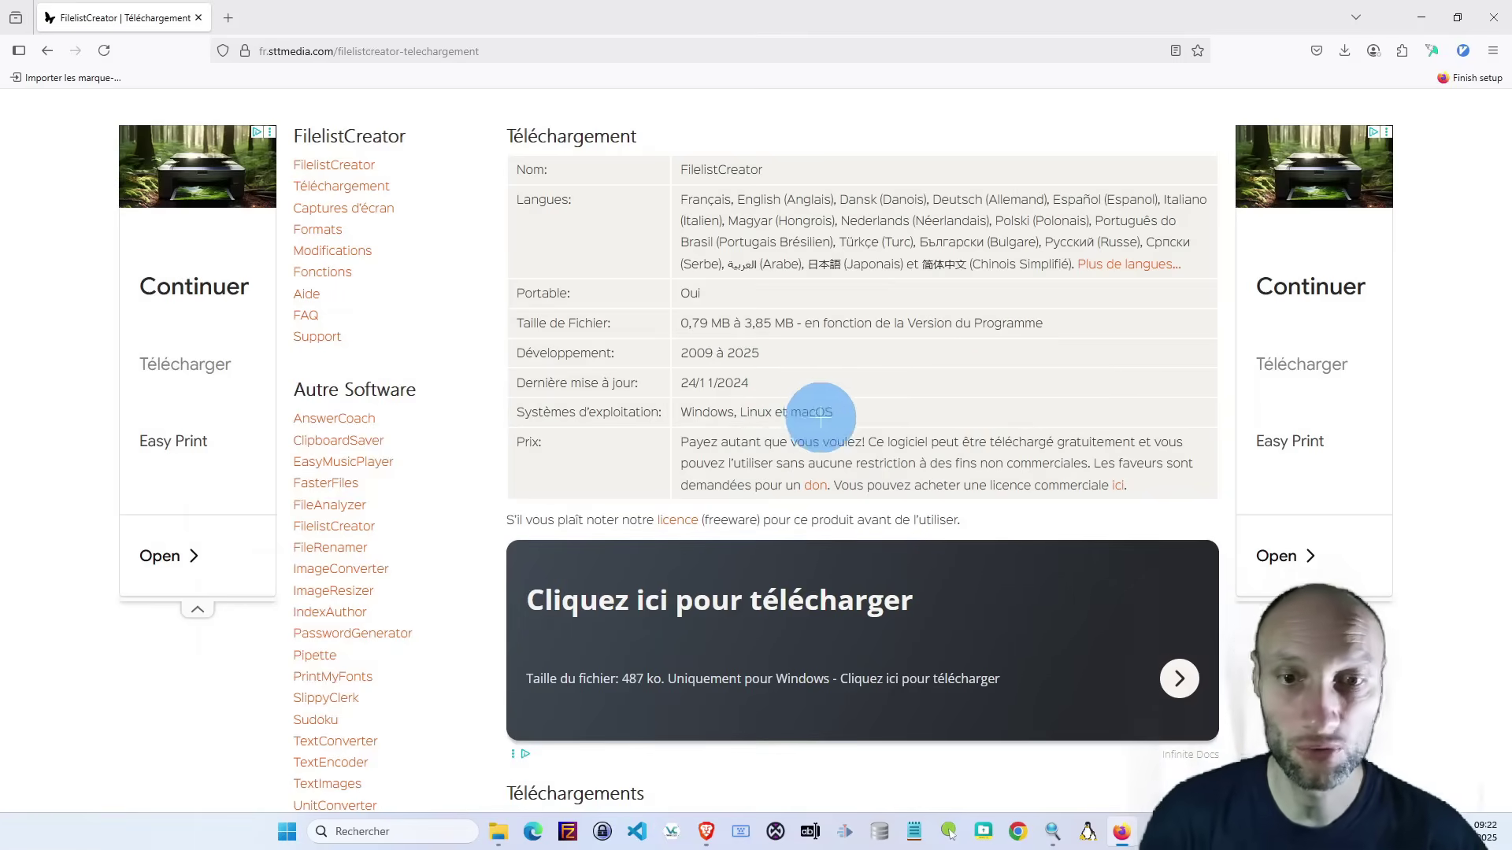
- Review the Téléchargements list of FilelistCreator packages for Windows, macOS and Linux
{"action": "scroll", "coordinate": [813, 419], "scroll_direction": "down", "scroll_amount": 3}
{"action": "scroll", "coordinate": [861, 209], "scroll_direction": "down", "scroll_amount": 4}
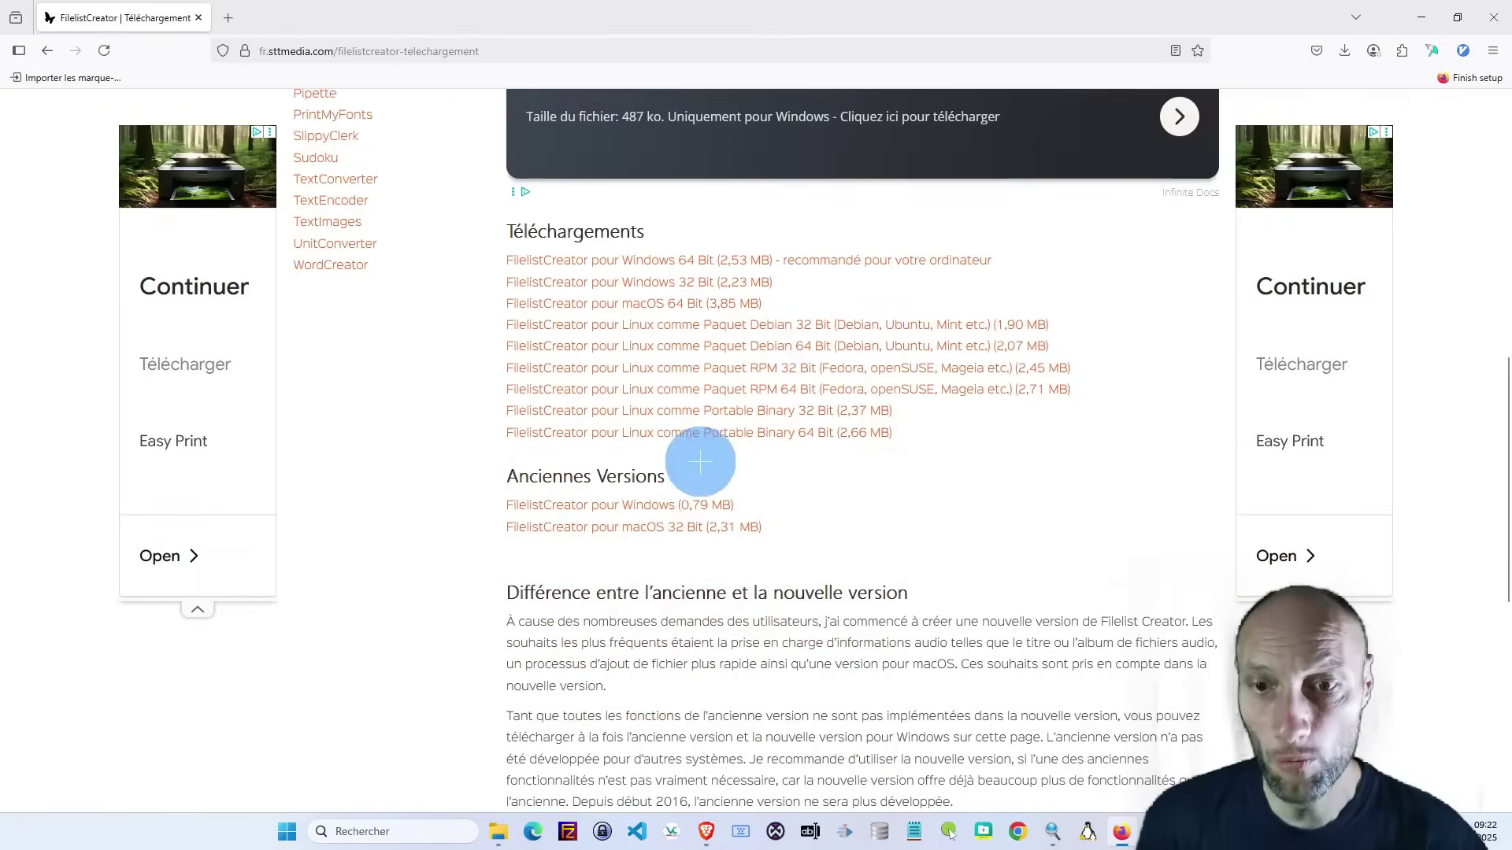
{"action": "scroll", "coordinate": [795, 431], "scroll_direction": "up", "scroll_amount": 2}
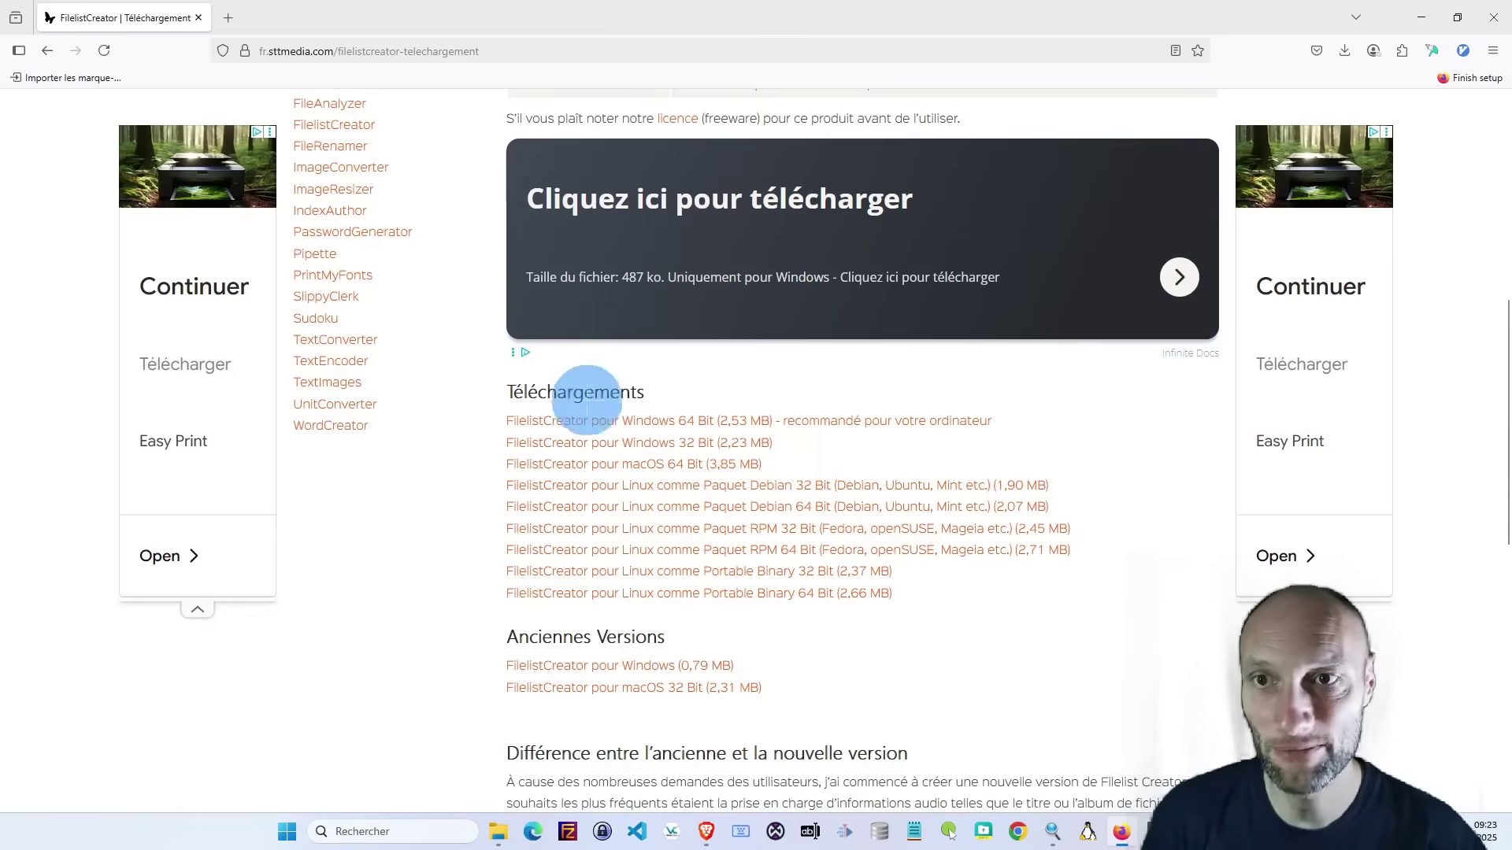
{"action": "key", "text": "F11"}
{"action": "left_click_drag", "start_coordinate": [528, 392], "coordinate": [760, 394]}
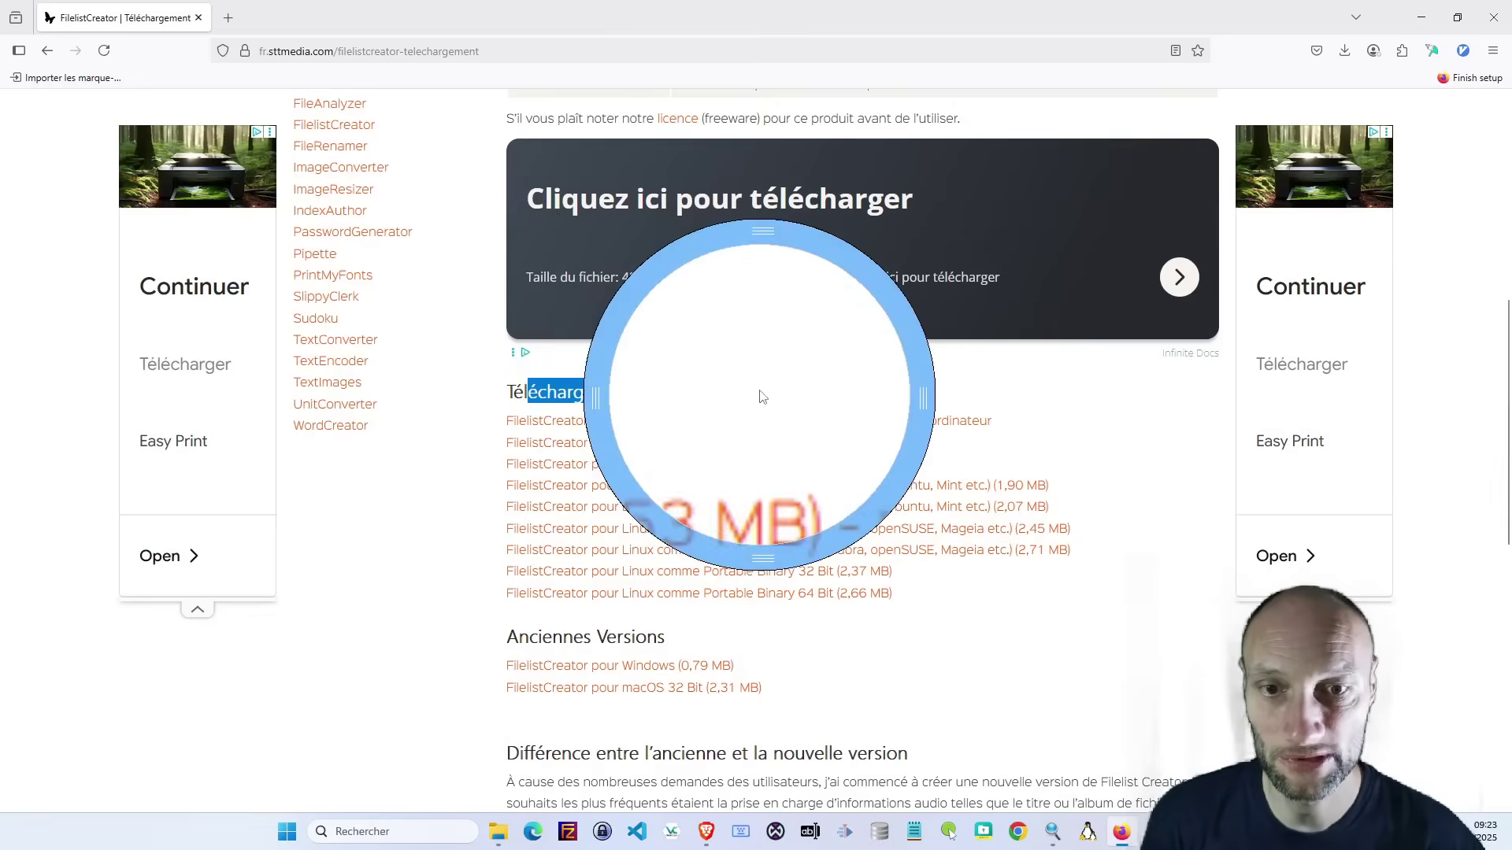
{"action": "left_click", "coordinate": [904, 398]}
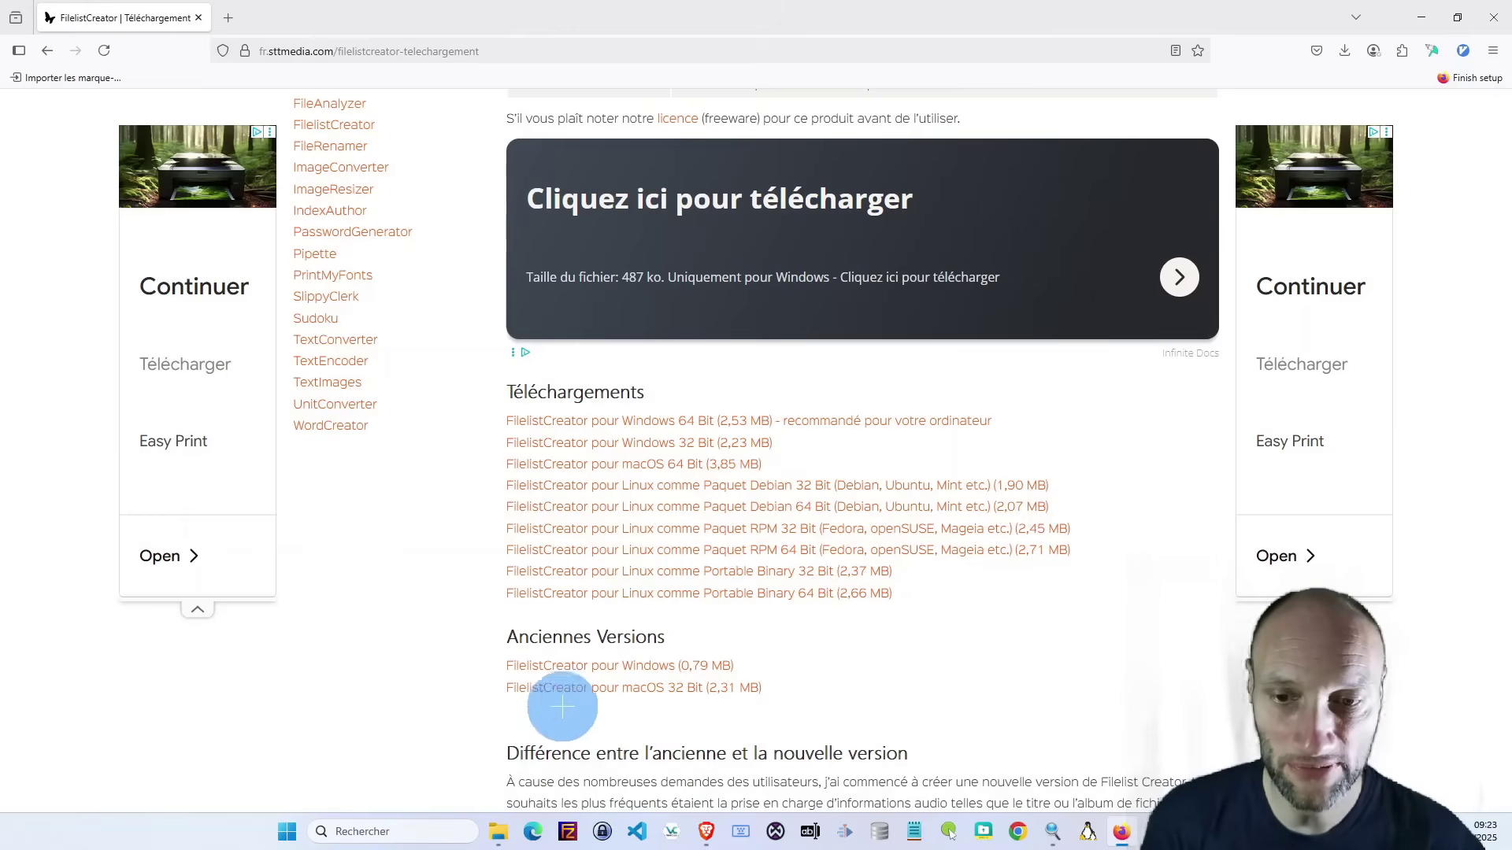
- Examine the Anciennes Versions list and read the explanation of the difference between the old and new versions
{"action": "key", "text": "F10"}
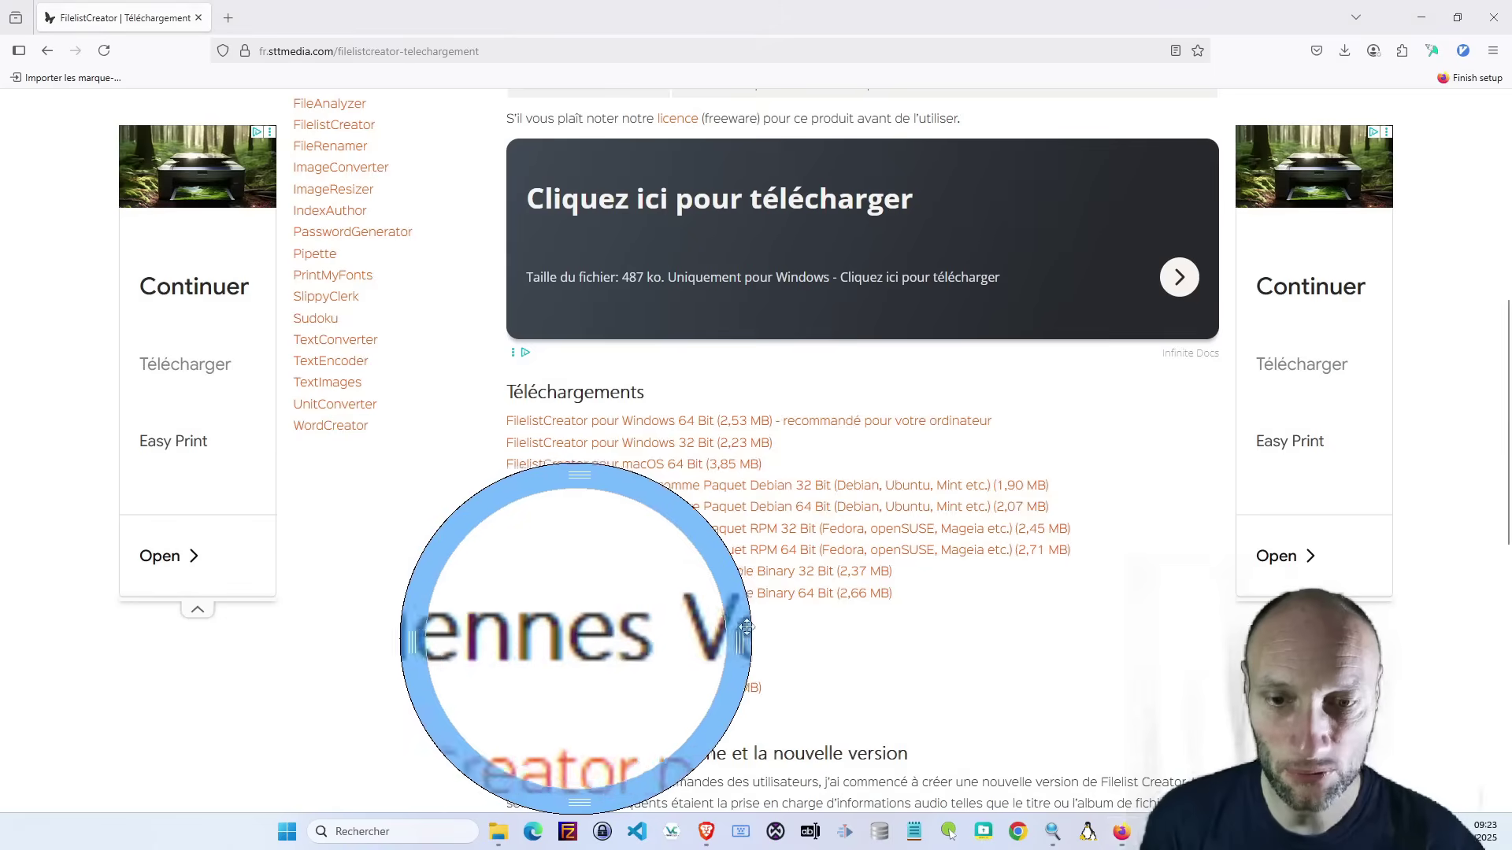
{"action": "key", "text": "F10"}
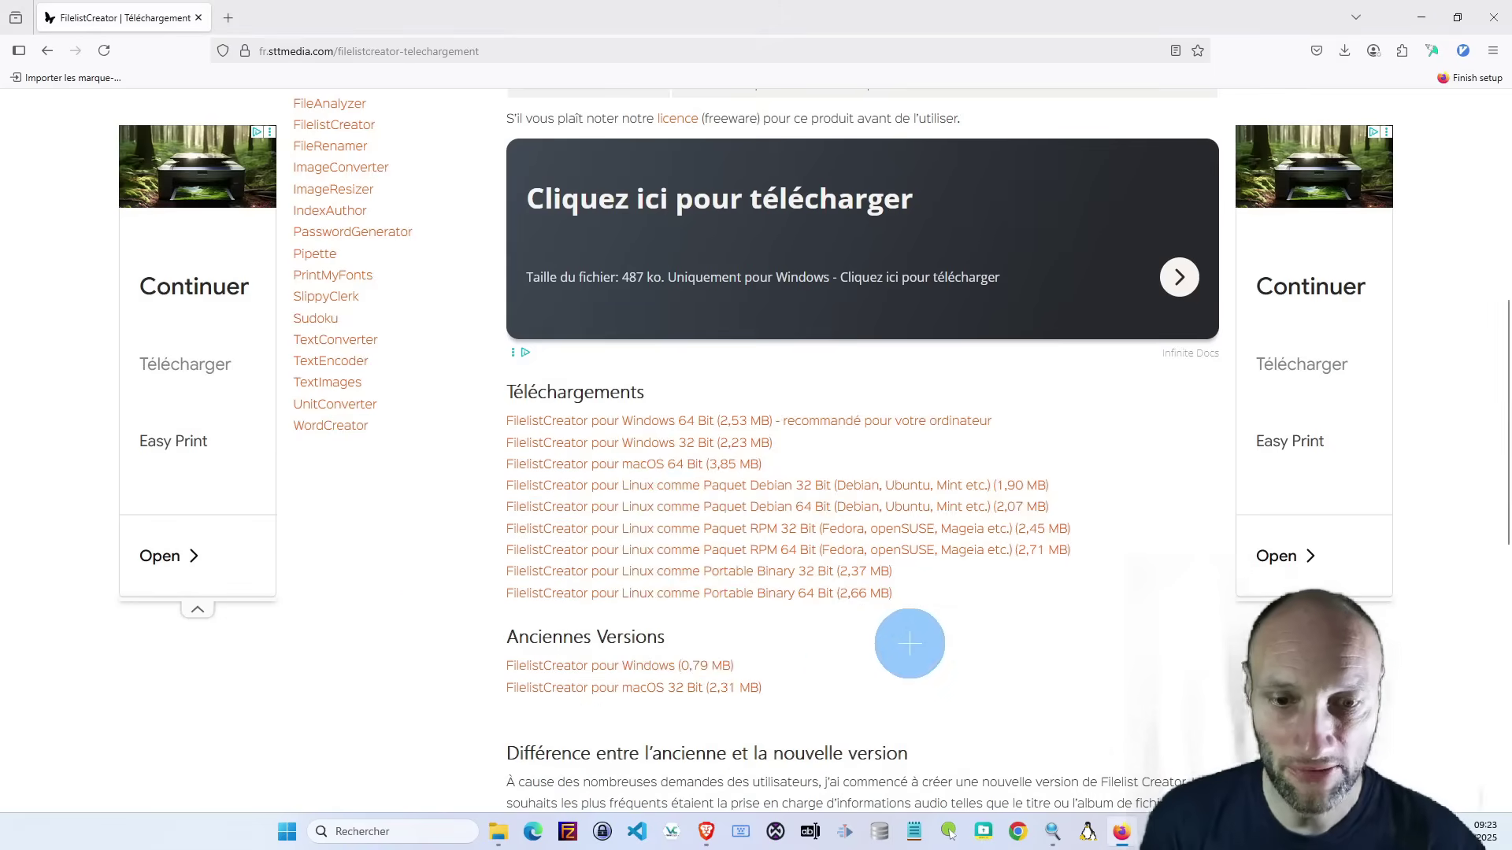
{"action": "scroll", "coordinate": [790, 612], "scroll_direction": "down", "scroll_amount": 4}
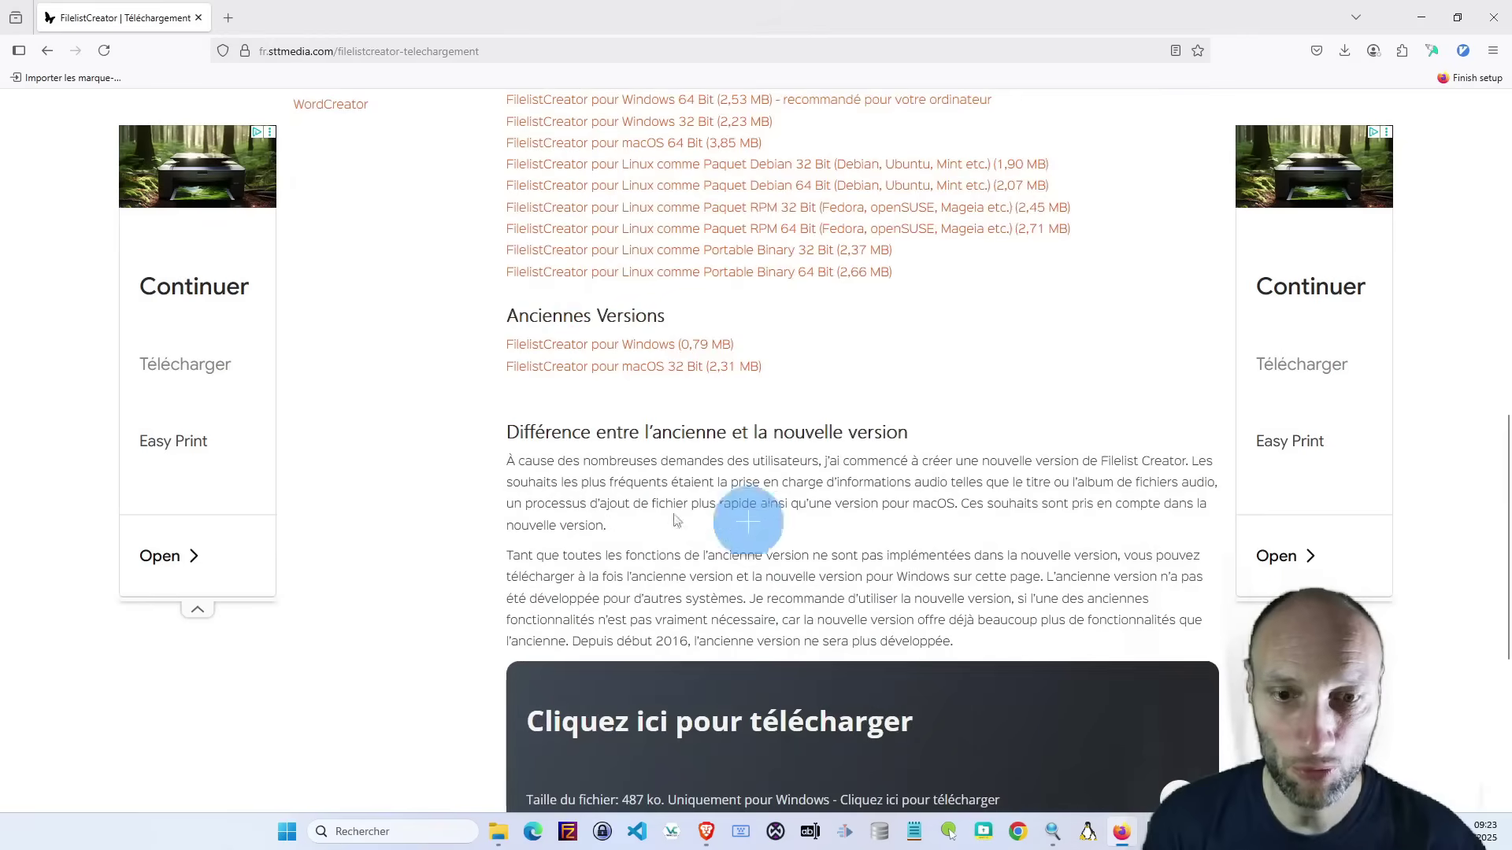
{"action": "key", "text": "F10"}
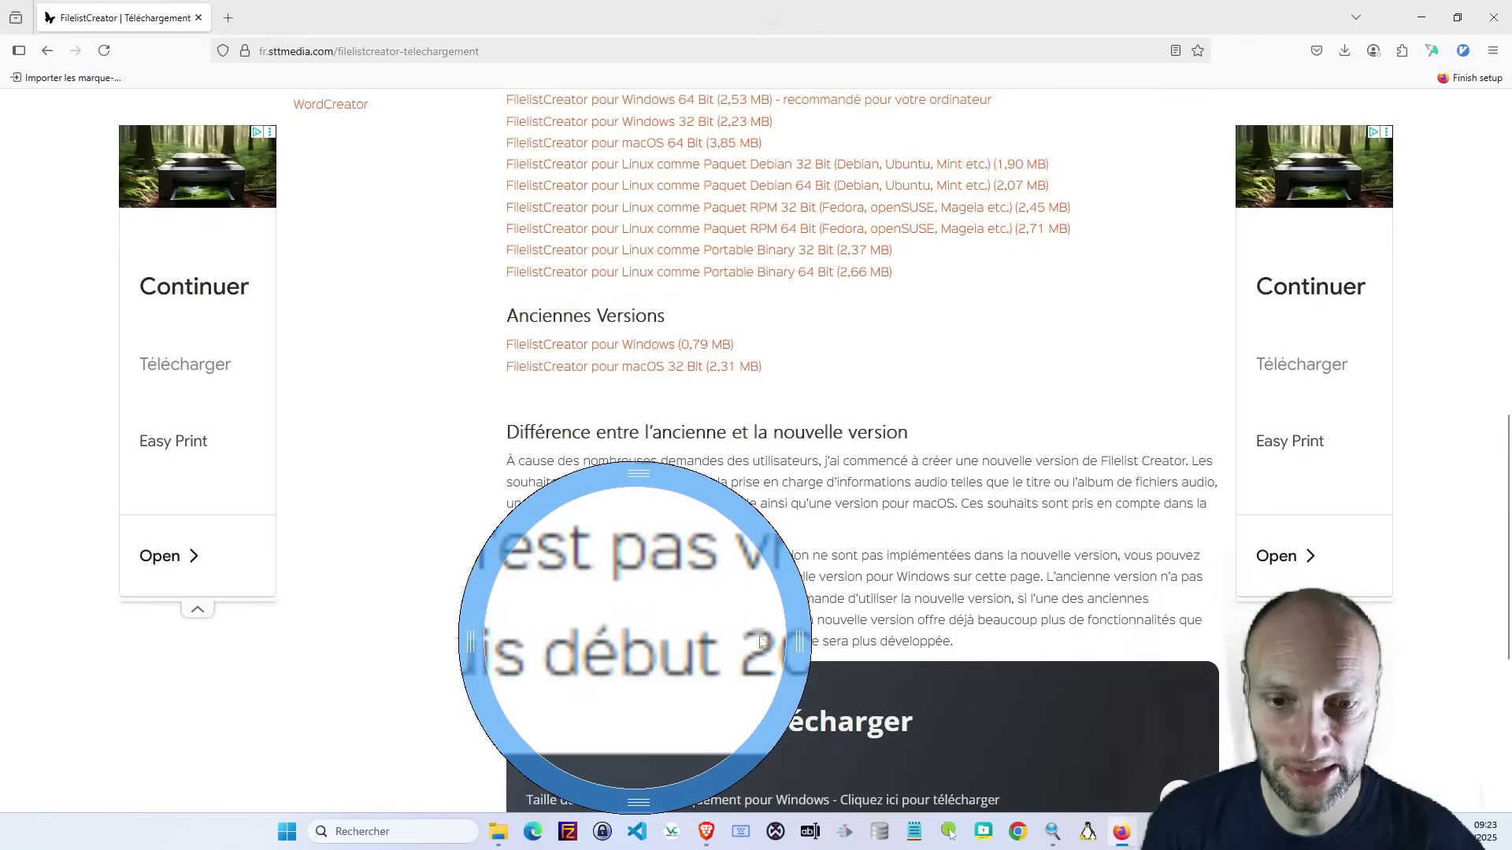
{"action": "left_click_drag", "start_coordinate": [796, 640], "coordinate": [1012, 607]}
{"action": "key", "text": "F10"}
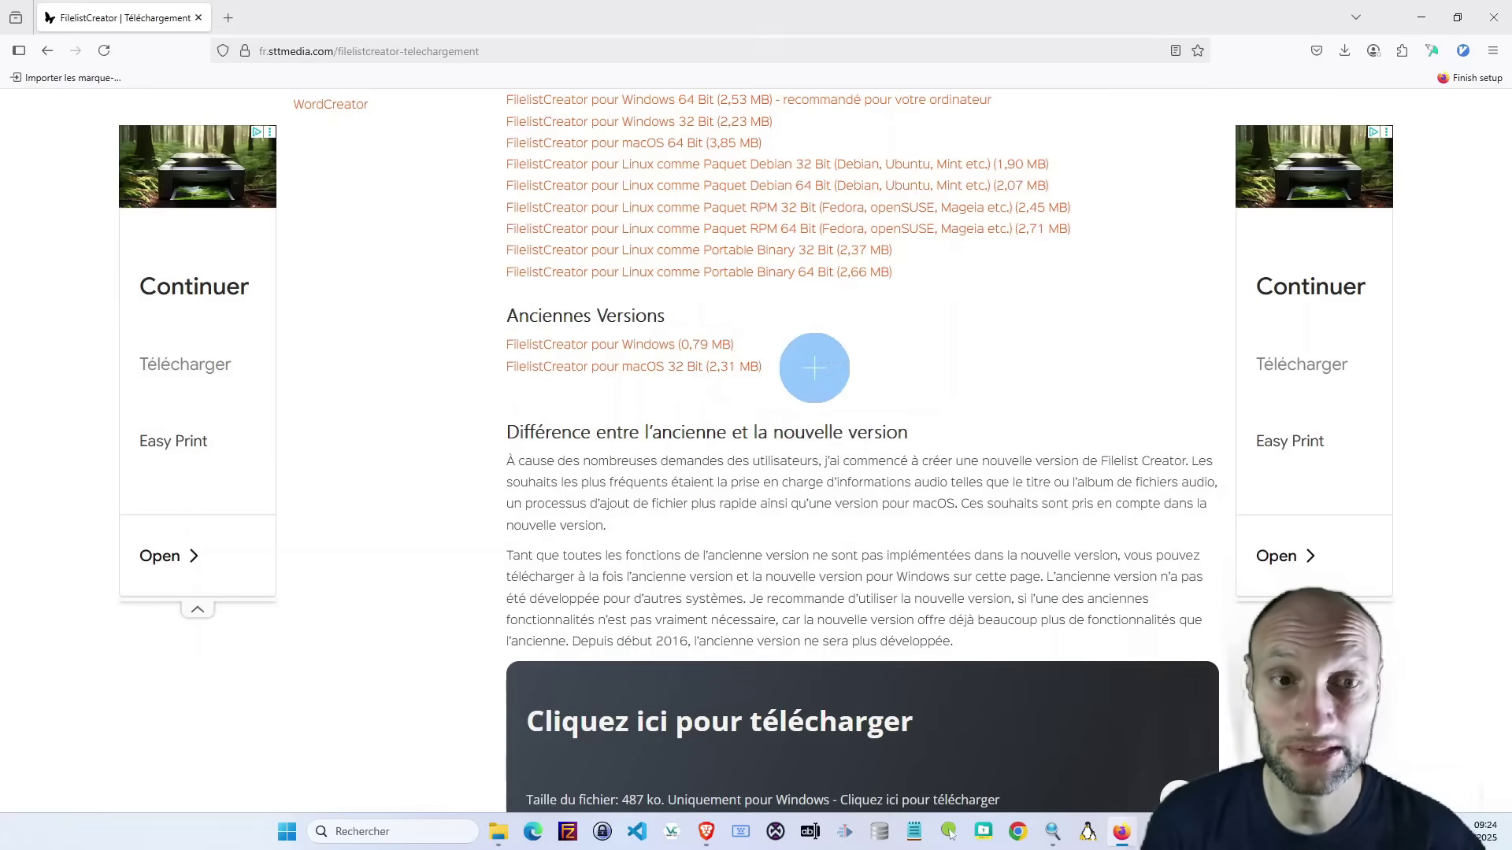
- Download the FilelistCreator package for Windows 64 Bit and switch to the tuto downloads folder in File Explorer
{"action": "scroll", "coordinate": [823, 366], "scroll_direction": "up", "scroll_amount": 3}
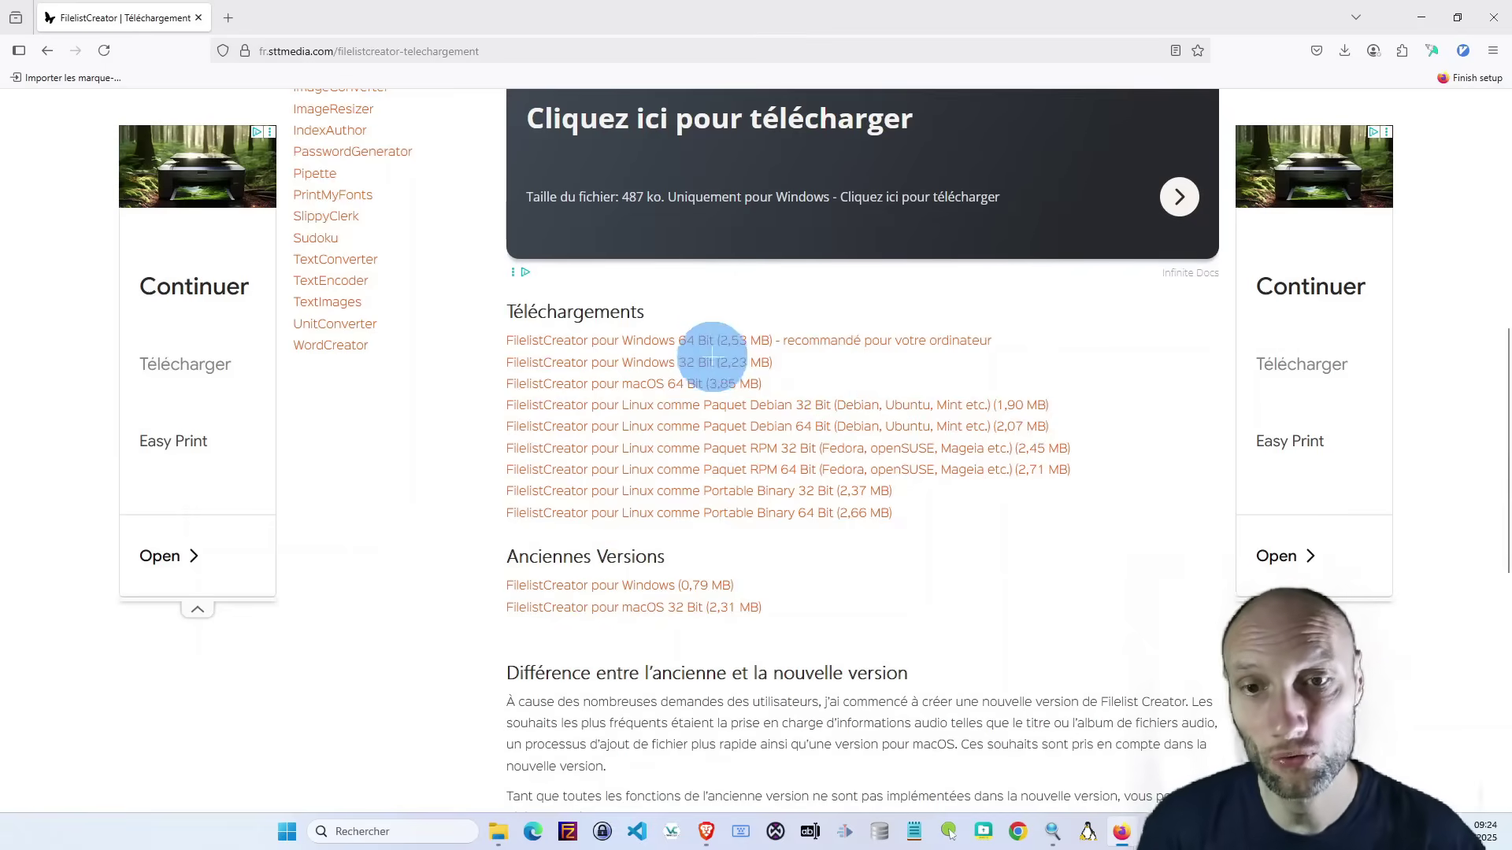
{"action": "key", "text": "ctrl+alt+m"}
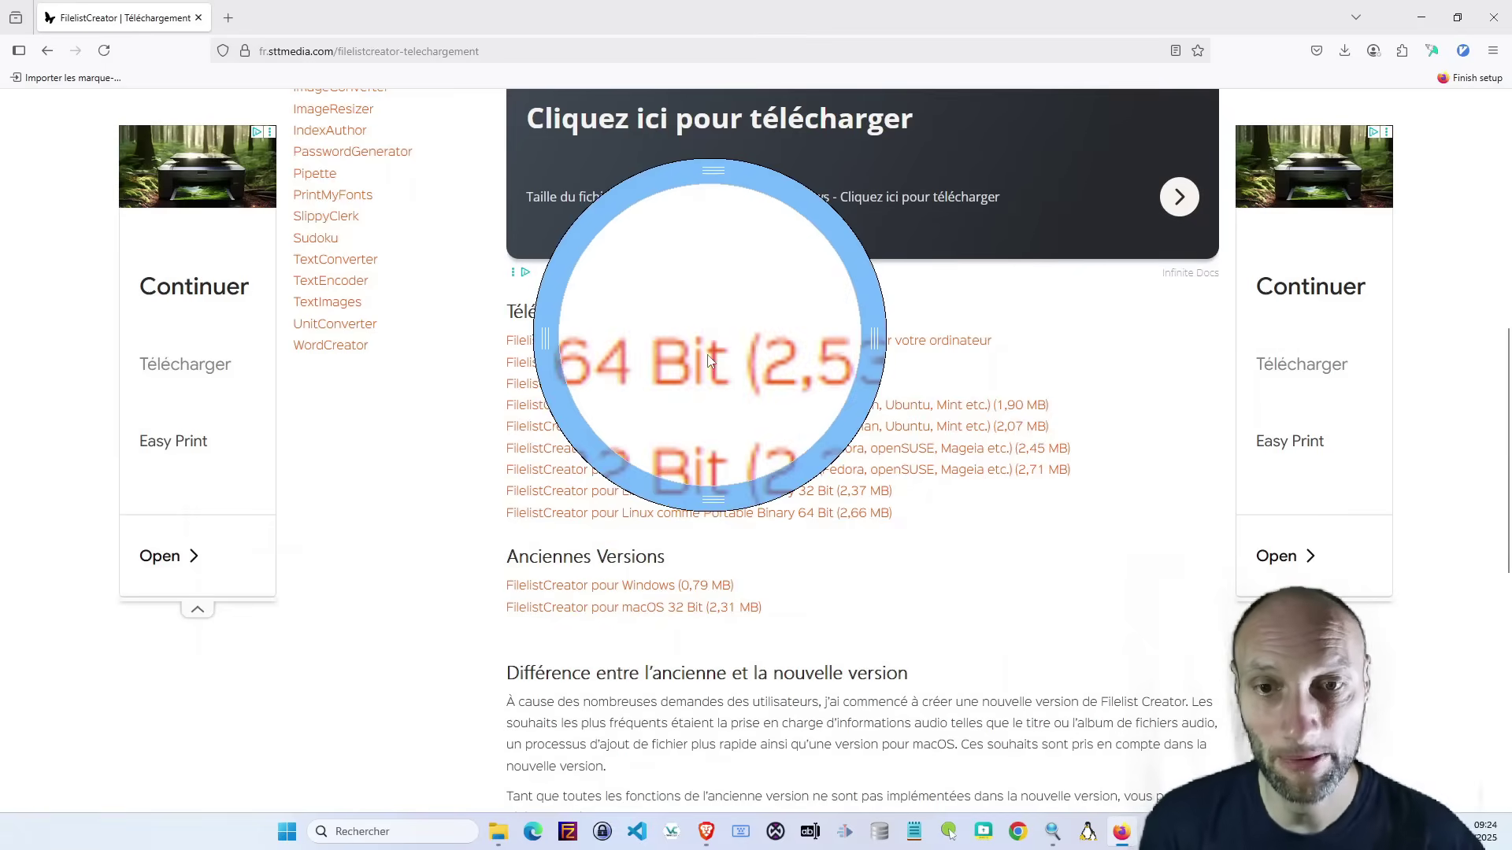
{"action": "left_click", "coordinate": [708, 360]}
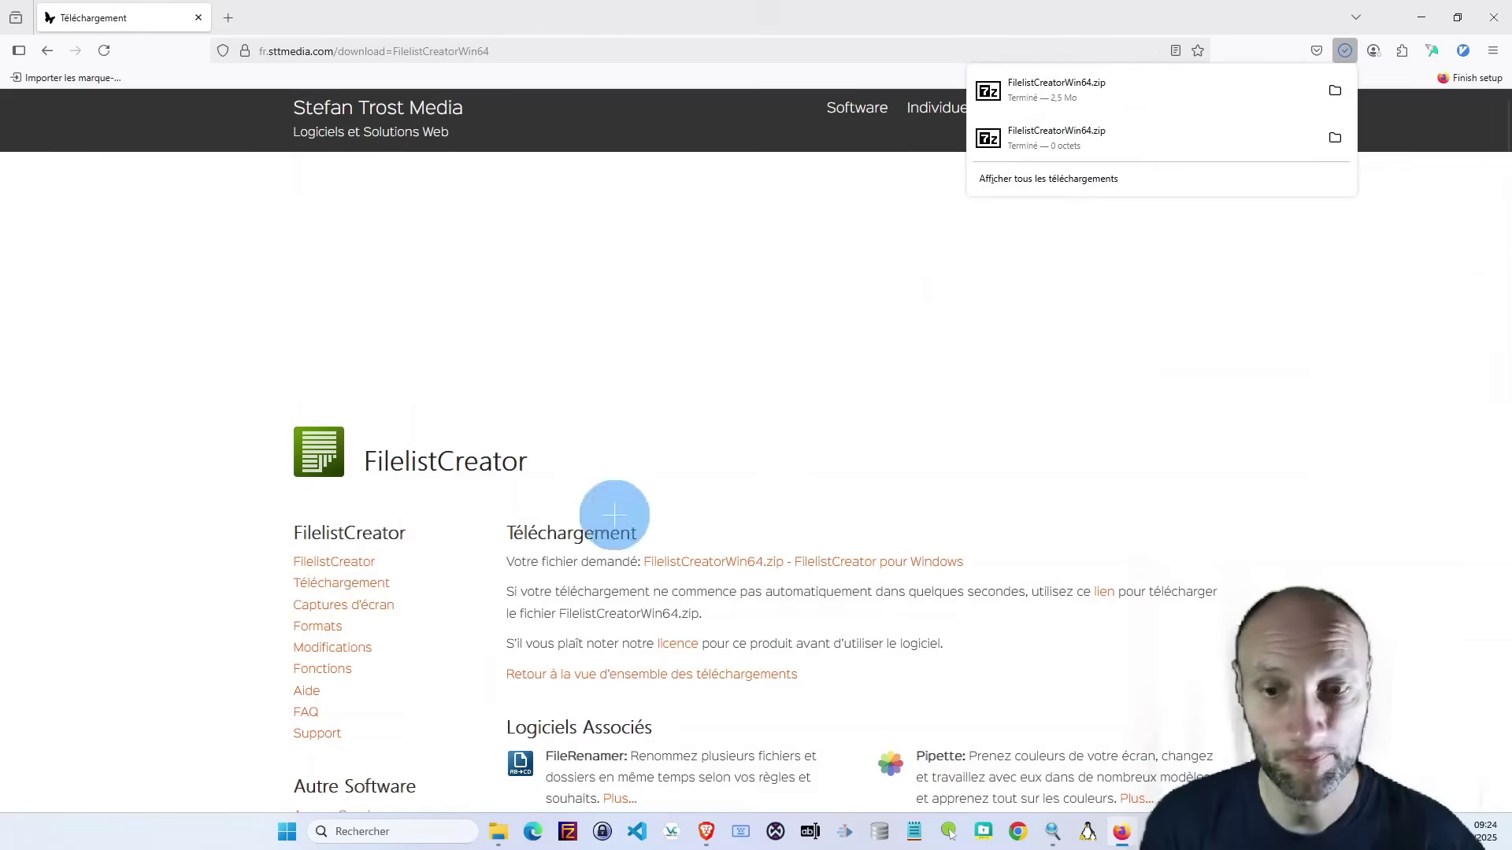
{"action": "key", "text": "super+plus"}
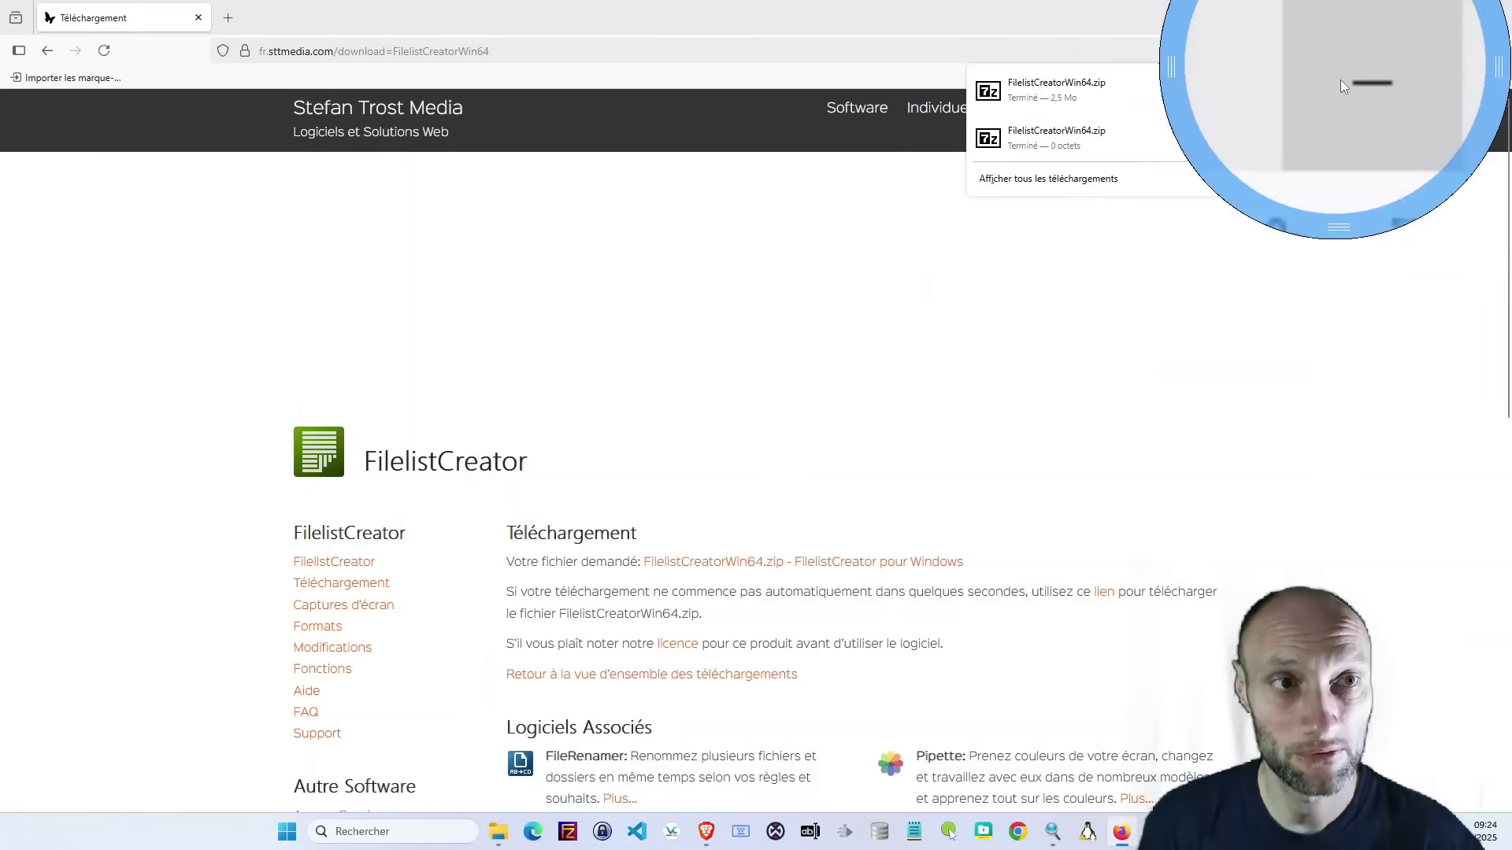
{"action": "key", "text": "super+Escape"}
{"action": "left_click", "coordinate": [1400, 17]}
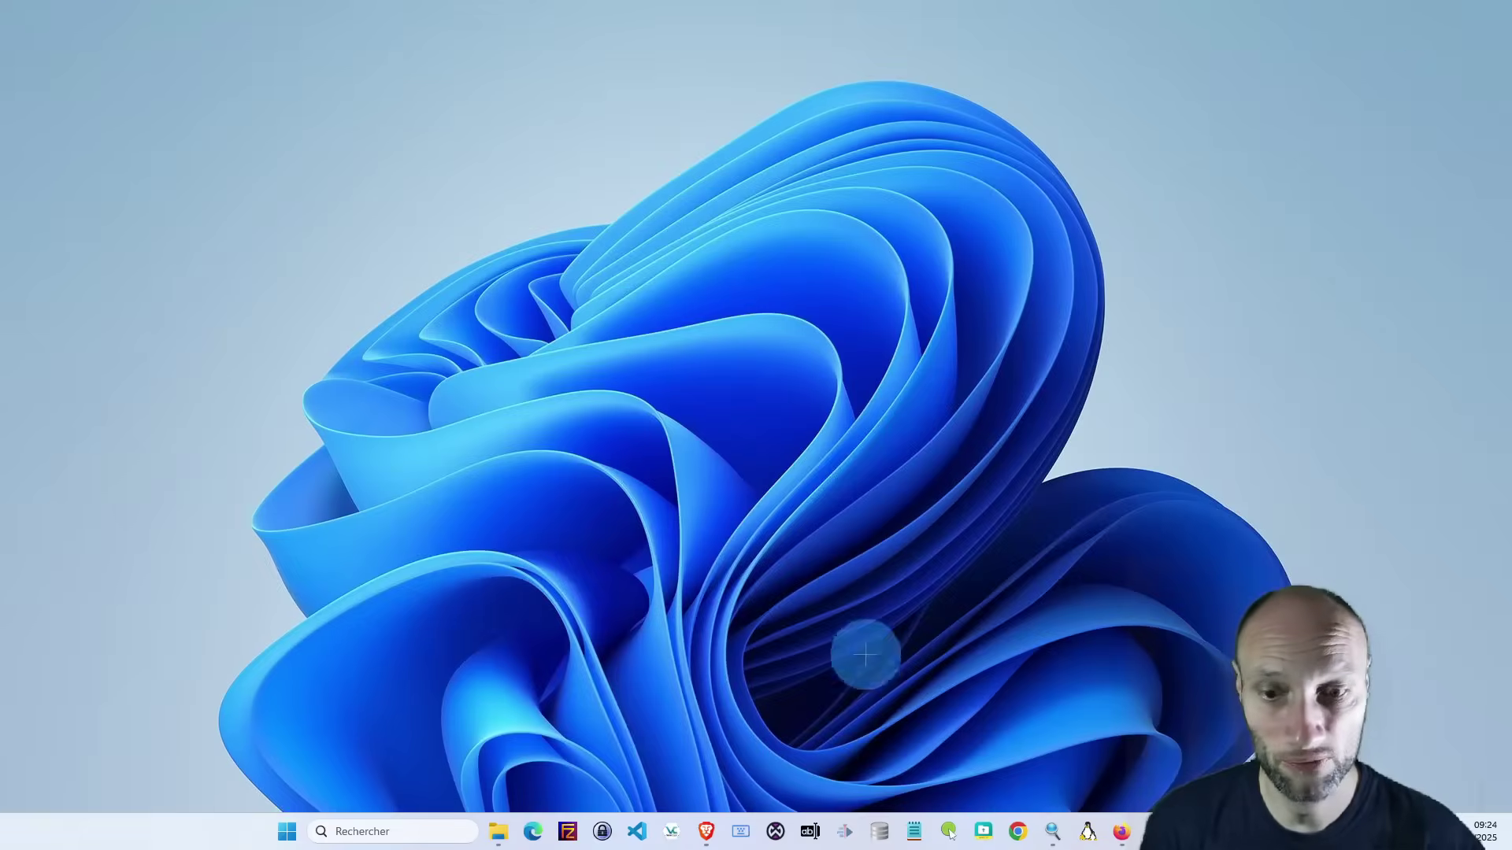
{"action": "left_click", "coordinate": [499, 831]}
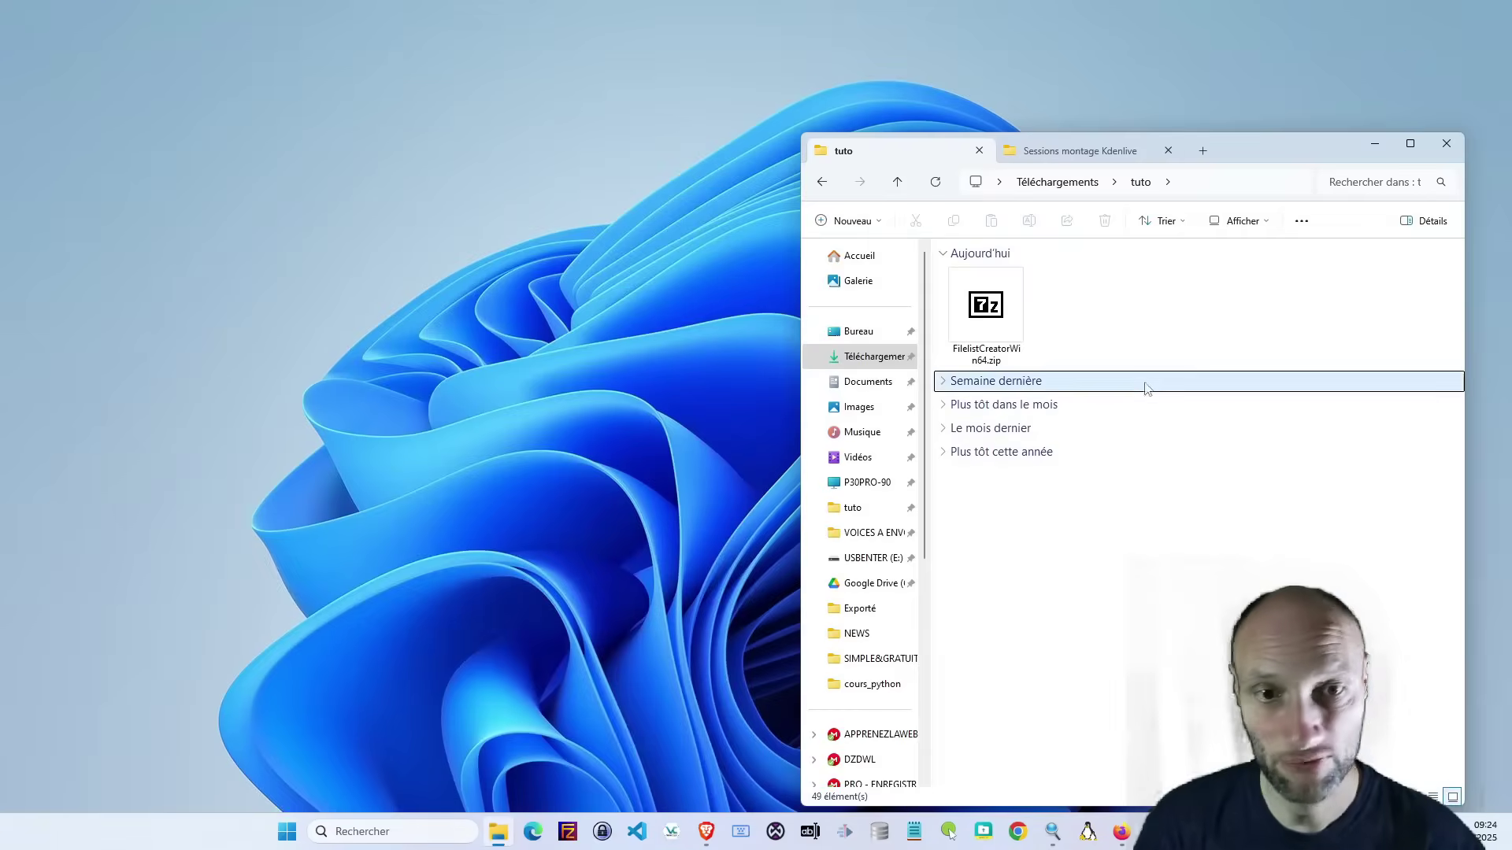
- Copy FilelistCreator.exe out of the FilelistCreatorWin64.zip archive into the tuto folder and delete the extracted copy
{"action": "double_click", "coordinate": [989, 309]}
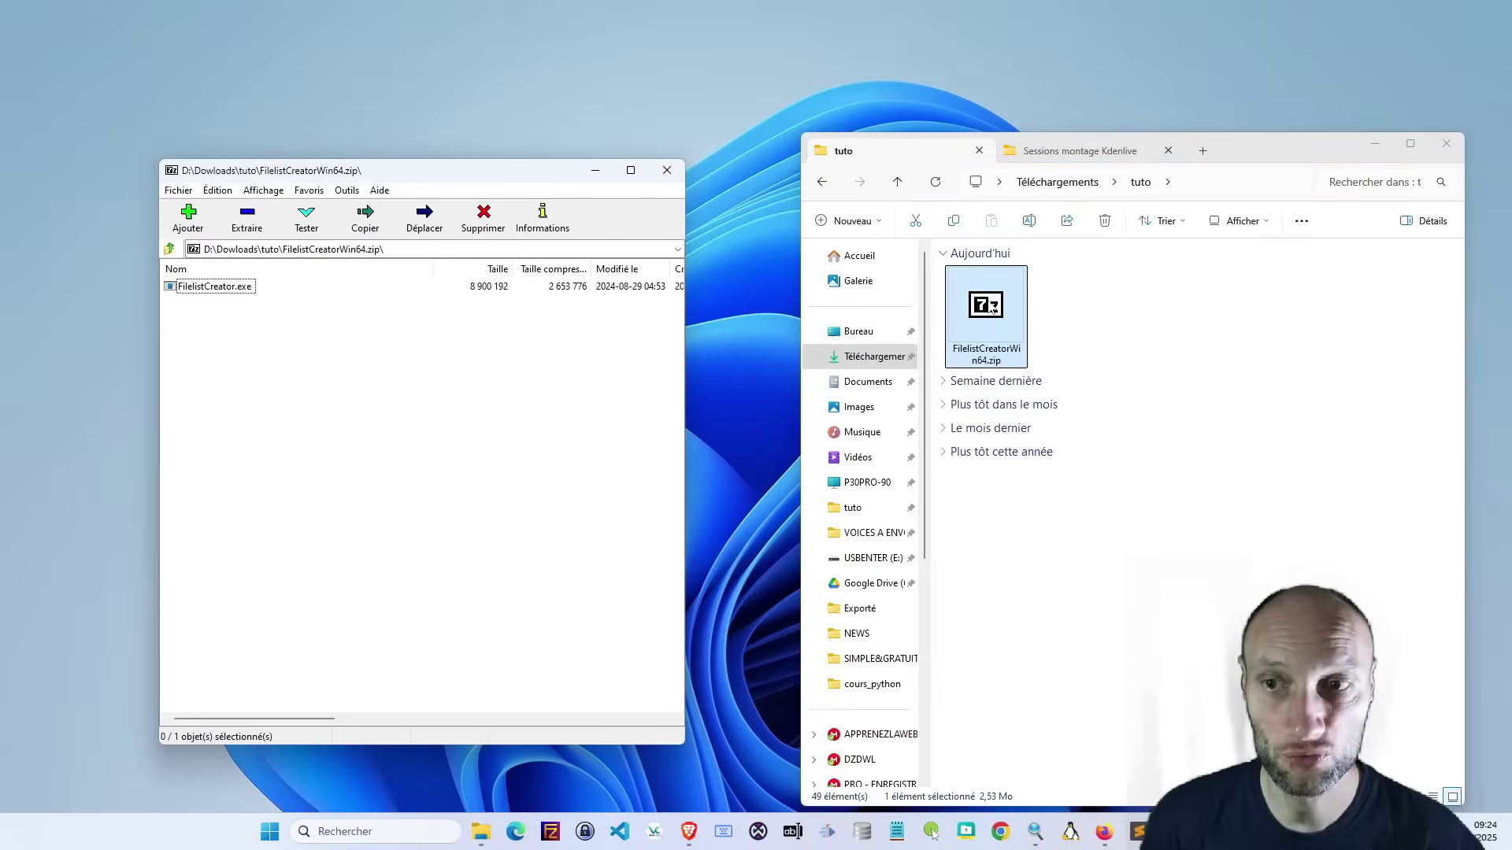
{"action": "left_click", "coordinate": [214, 288]}
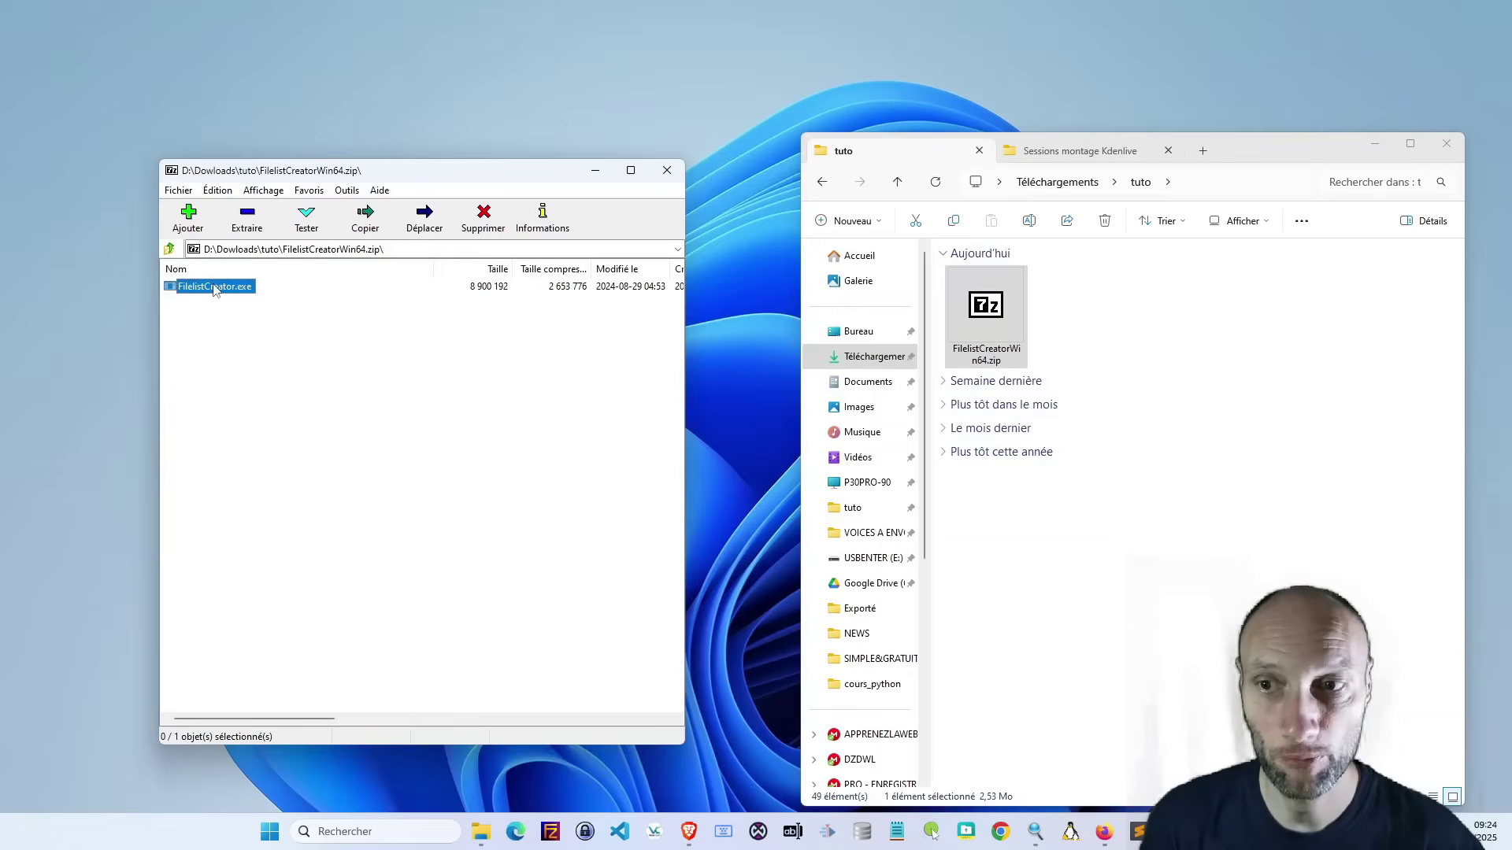
{"action": "left_click_drag", "start_coordinate": [1166, 552], "coordinate": [1165, 548]}
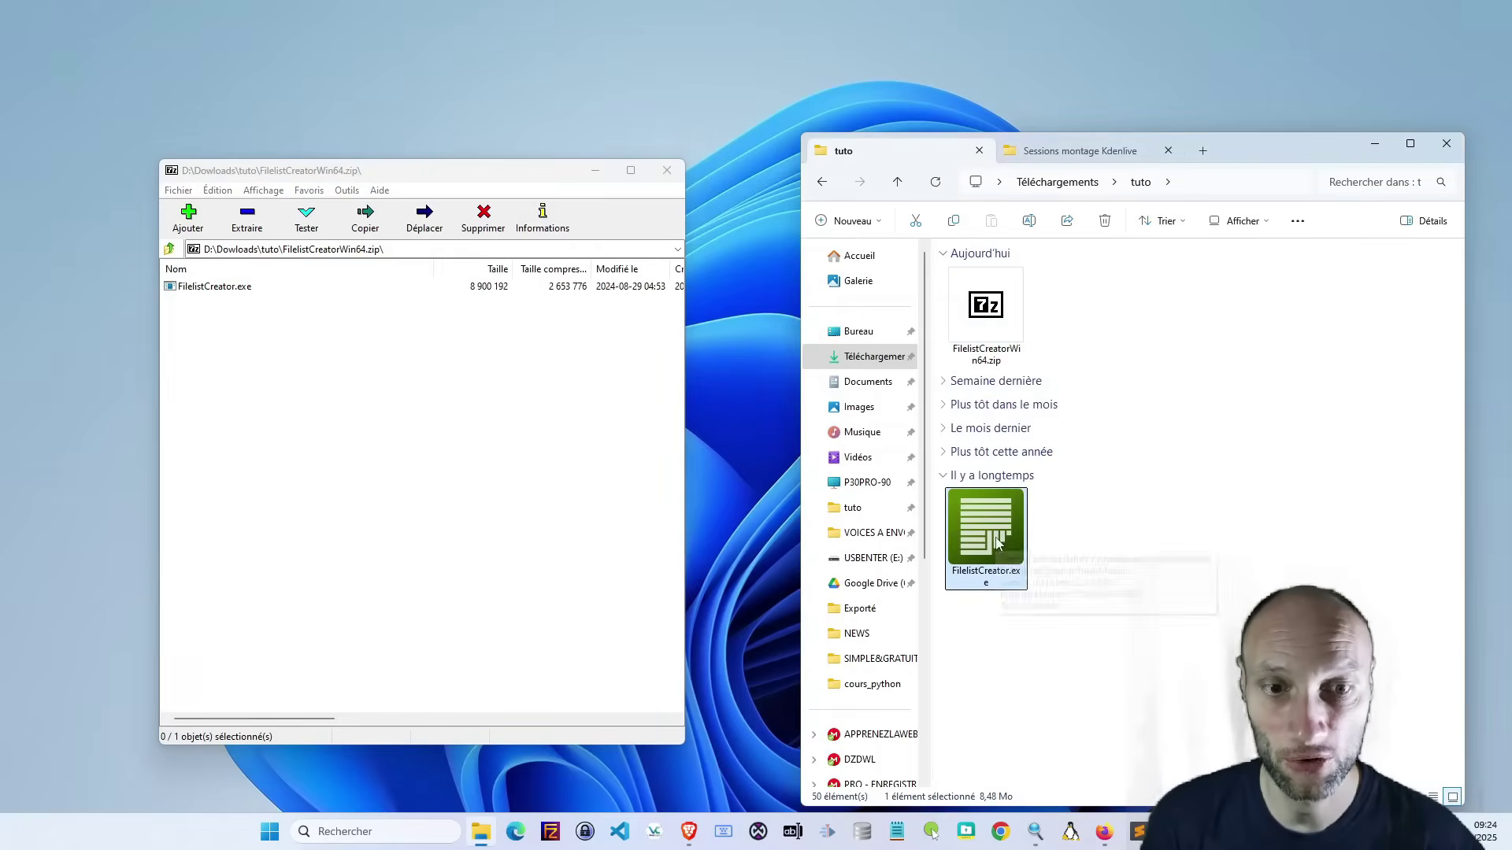
{"action": "key", "text": "Delete"}
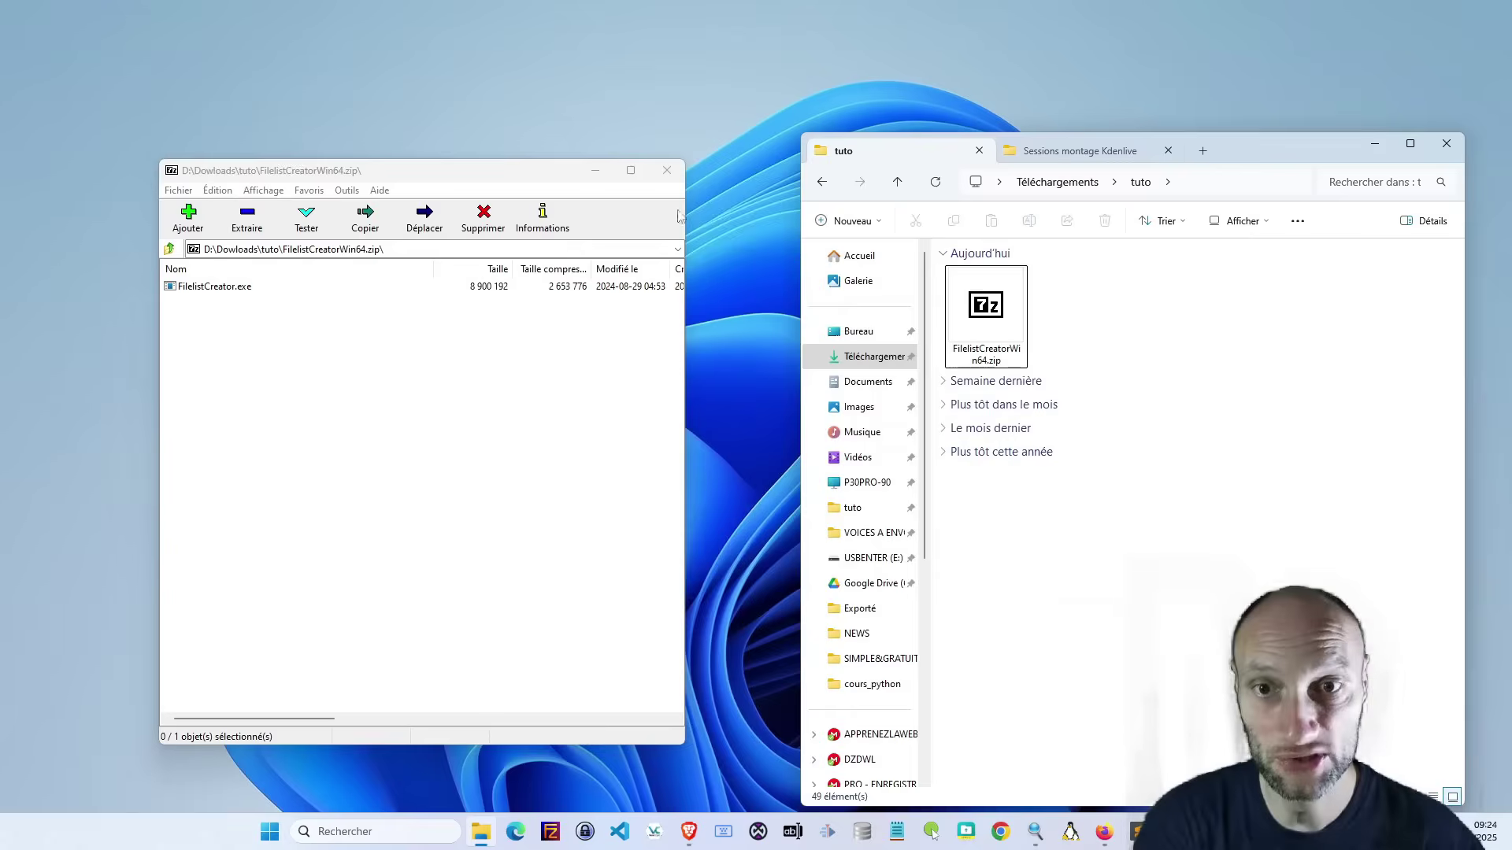
{"action": "left_click", "coordinate": [665, 172]}
- Extract all of FilelistCreatorWin64.zip into the proposed folder D:\Dowloads\tuto\FilelistCreatorWin64
{"action": "left_click", "coordinate": [1000, 307]}
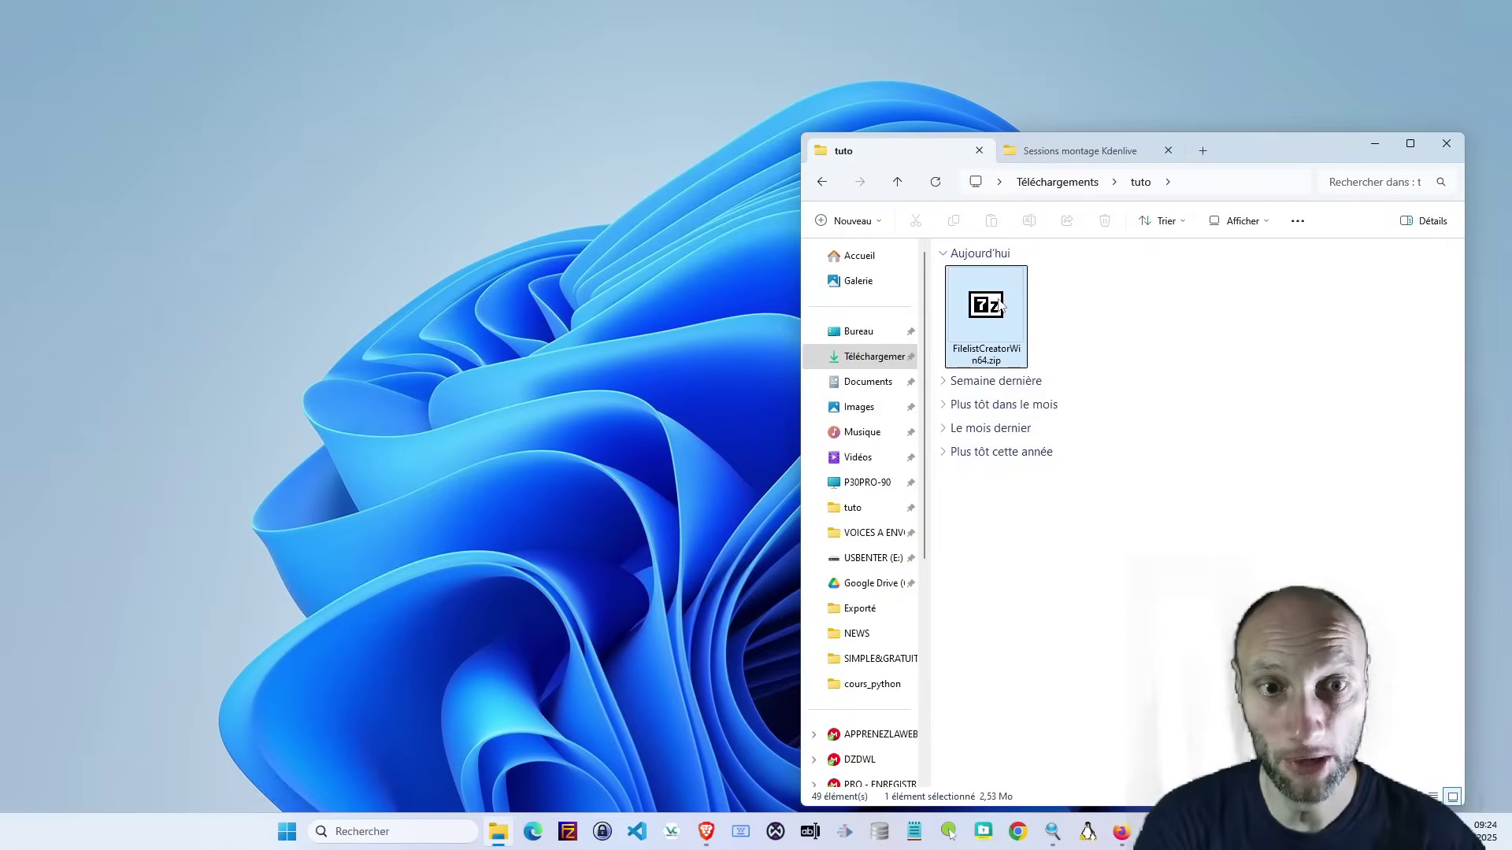
{"action": "right_click", "coordinate": [1000, 306]}
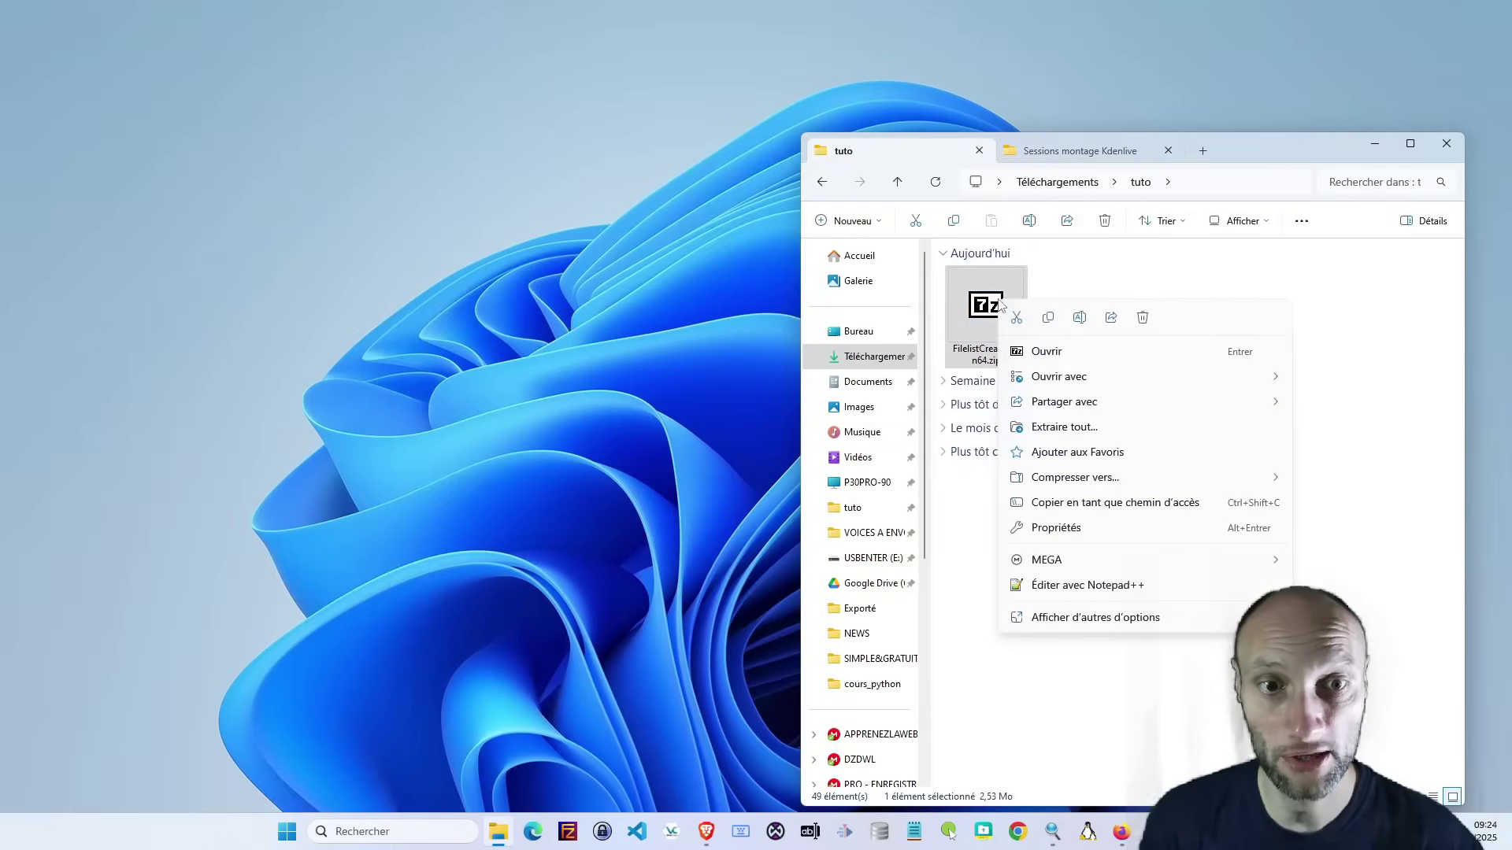
{"action": "left_click", "coordinate": [1041, 429]}
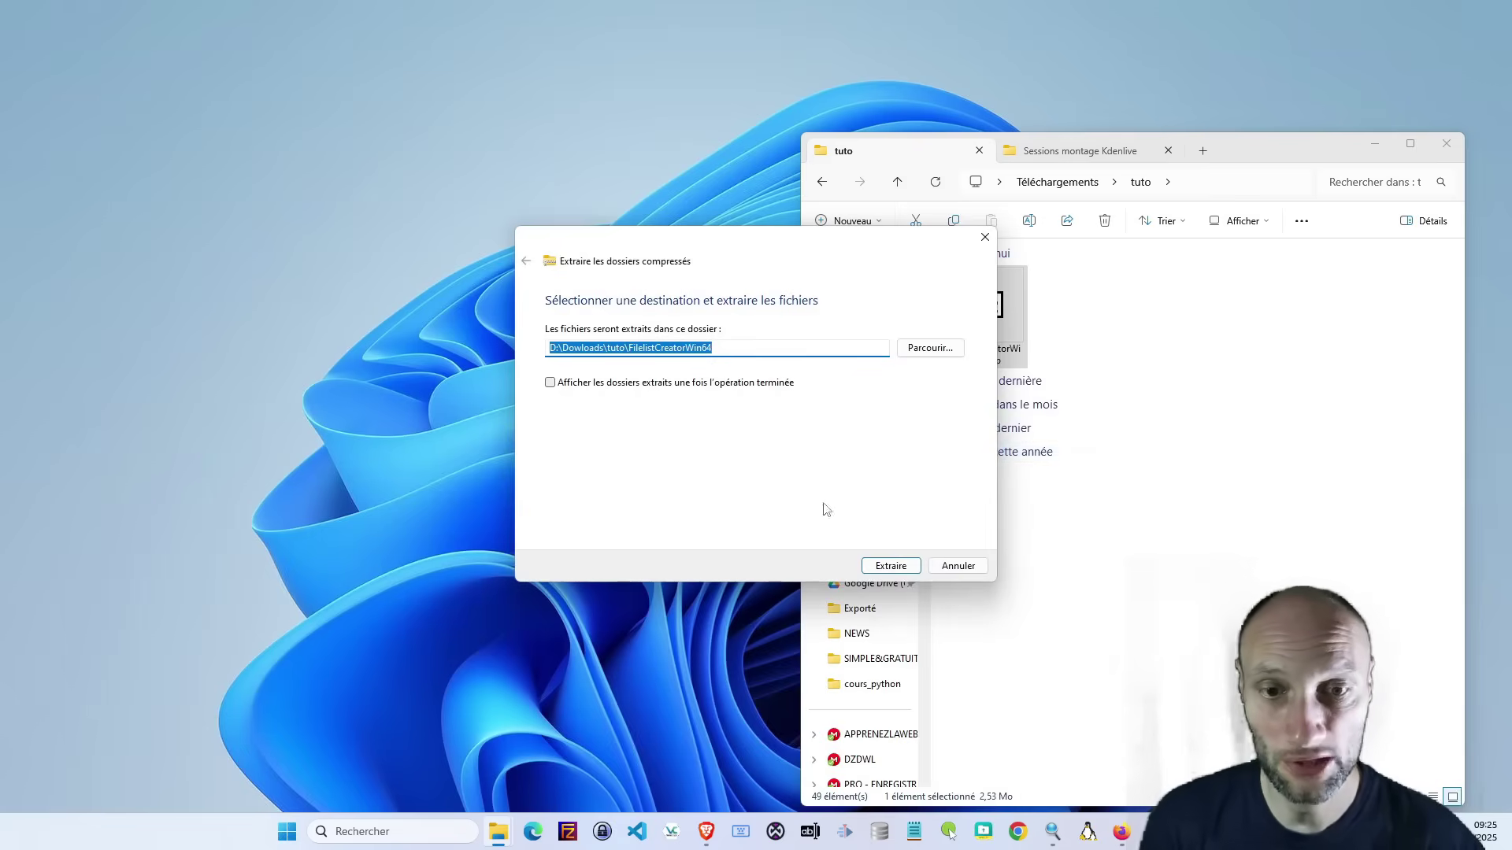
{"action": "left_click", "coordinate": [890, 567]}
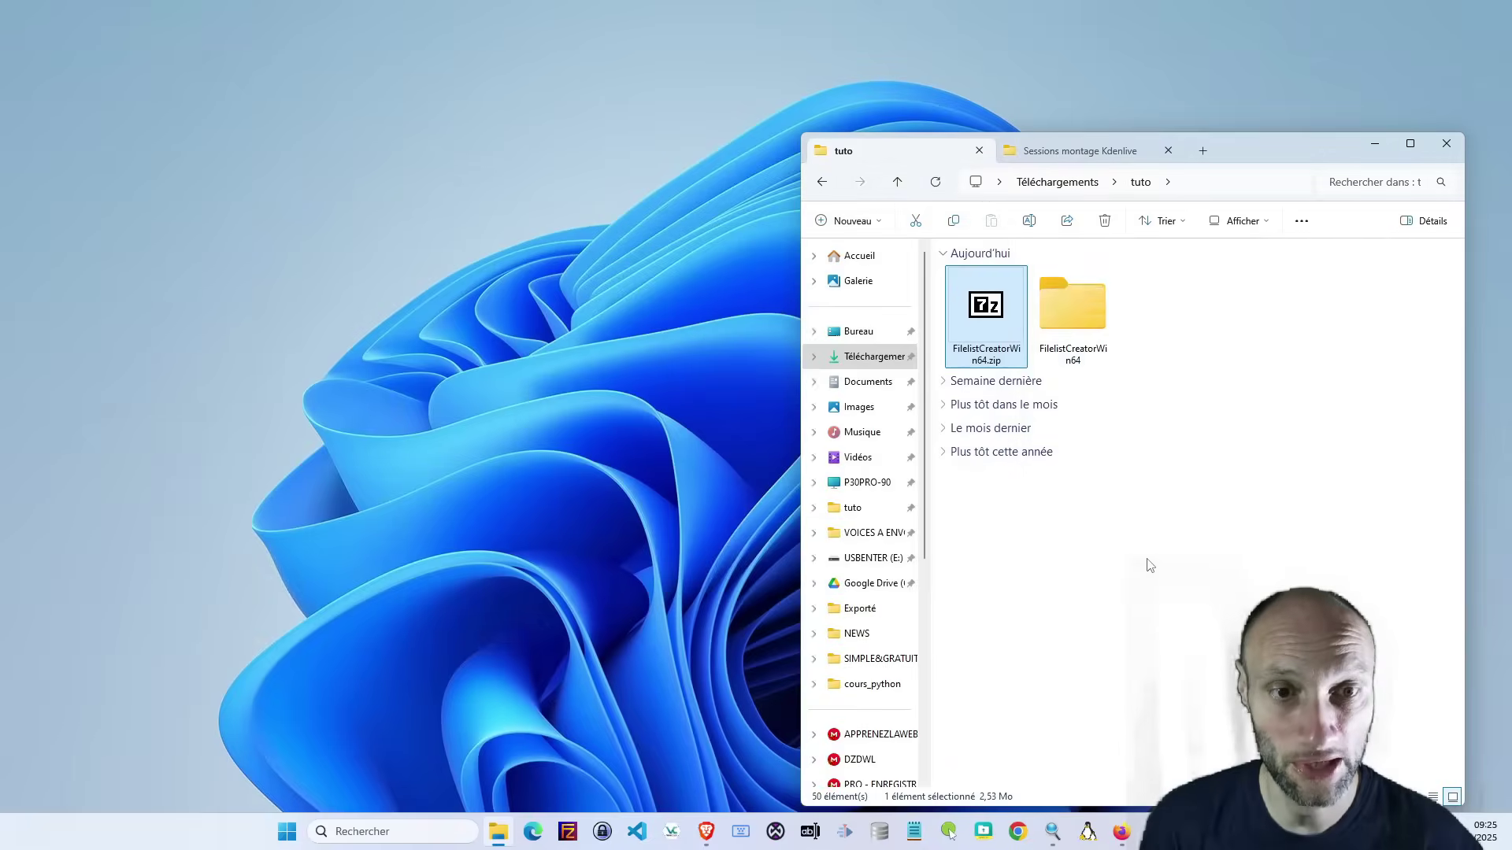
- Launch FilelistCreator.exe from the extracted FilelistCreatorWin64 folder
{"action": "double_click", "coordinate": [1070, 309]}
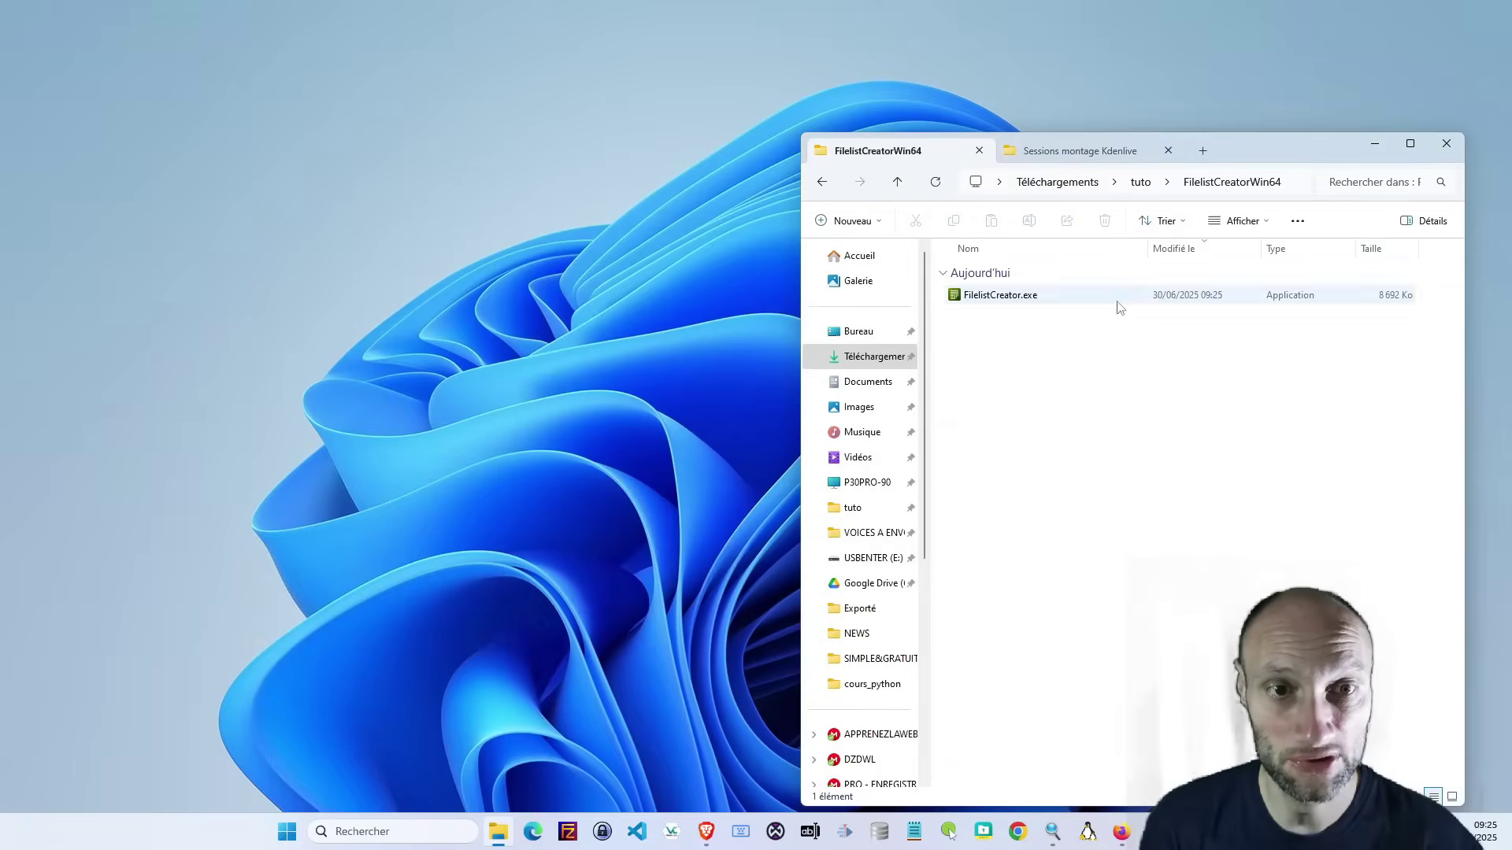
{"action": "left_click", "coordinate": [1008, 295]}
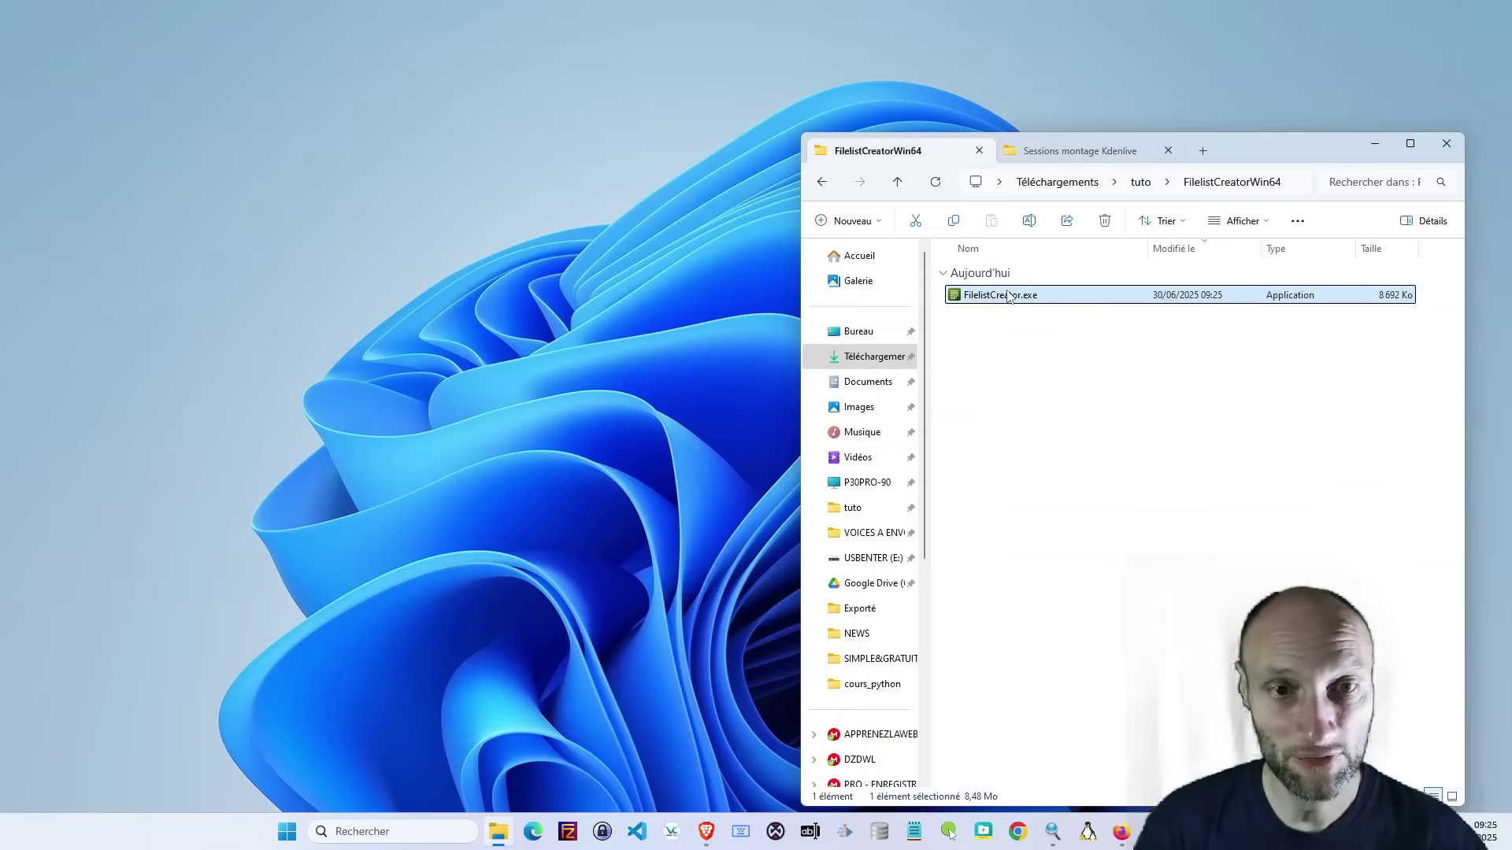
{"action": "double_click", "coordinate": [1008, 296]}
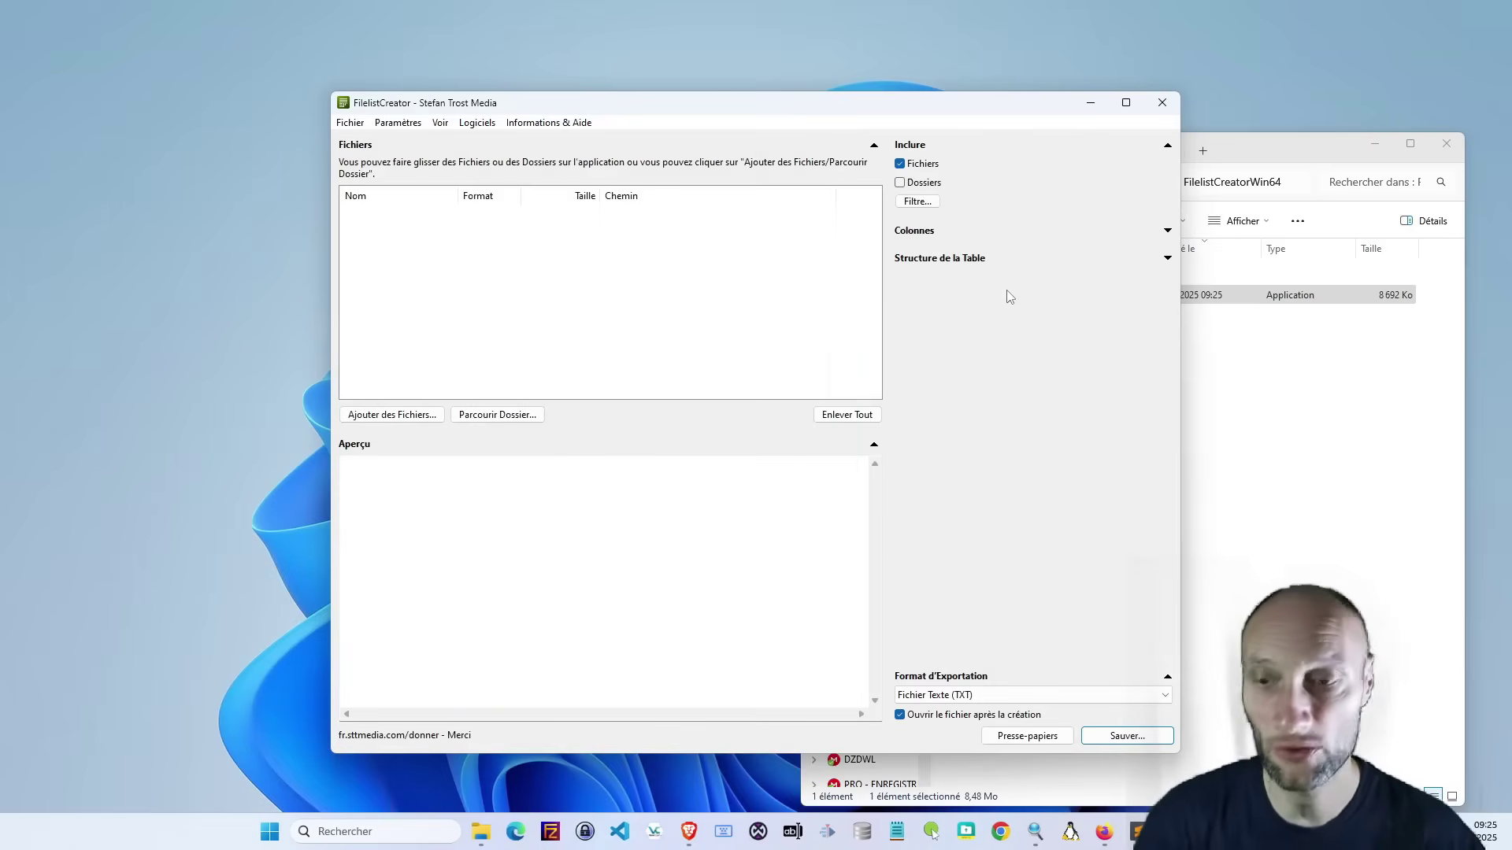
{"action": "left_click", "coordinate": [1006, 290]}
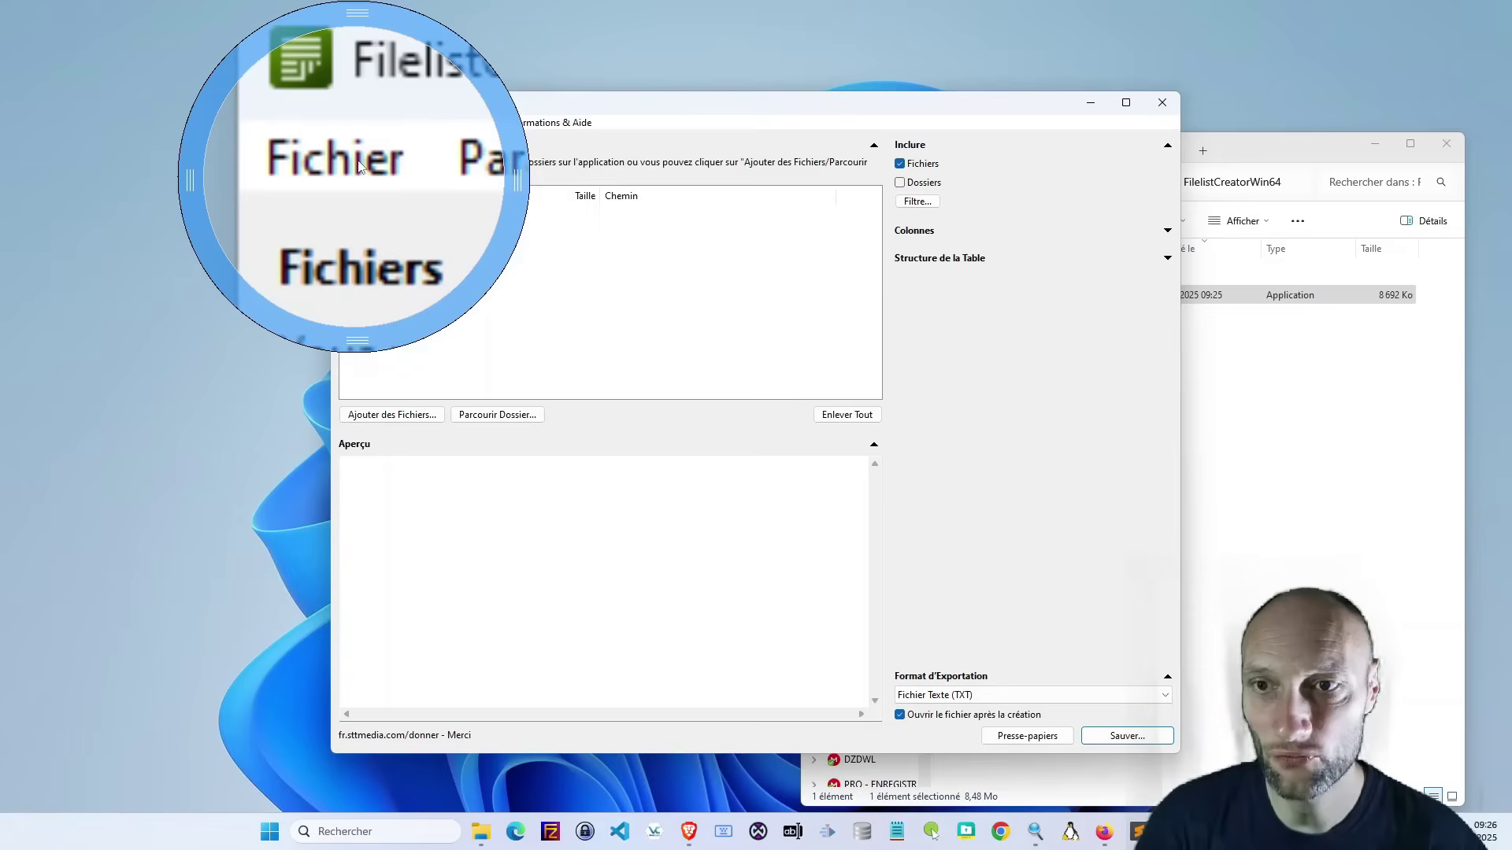
- Review the Fichier commands for saving, printing, copying, importing and exporting file lists
{"action": "left_click", "coordinate": [351, 123]}
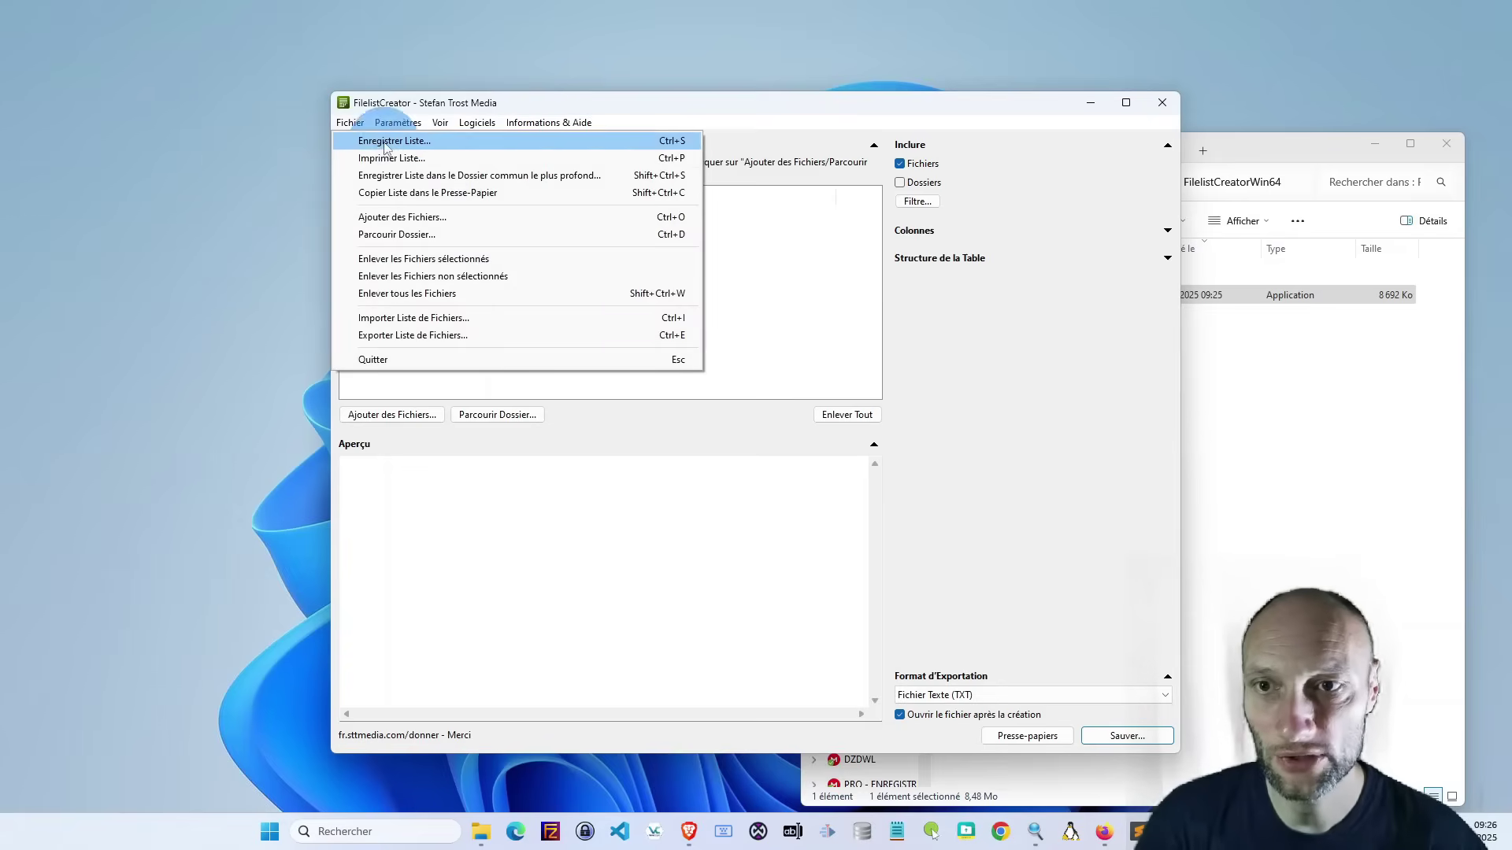
{"action": "left_click", "coordinate": [762, 573]}
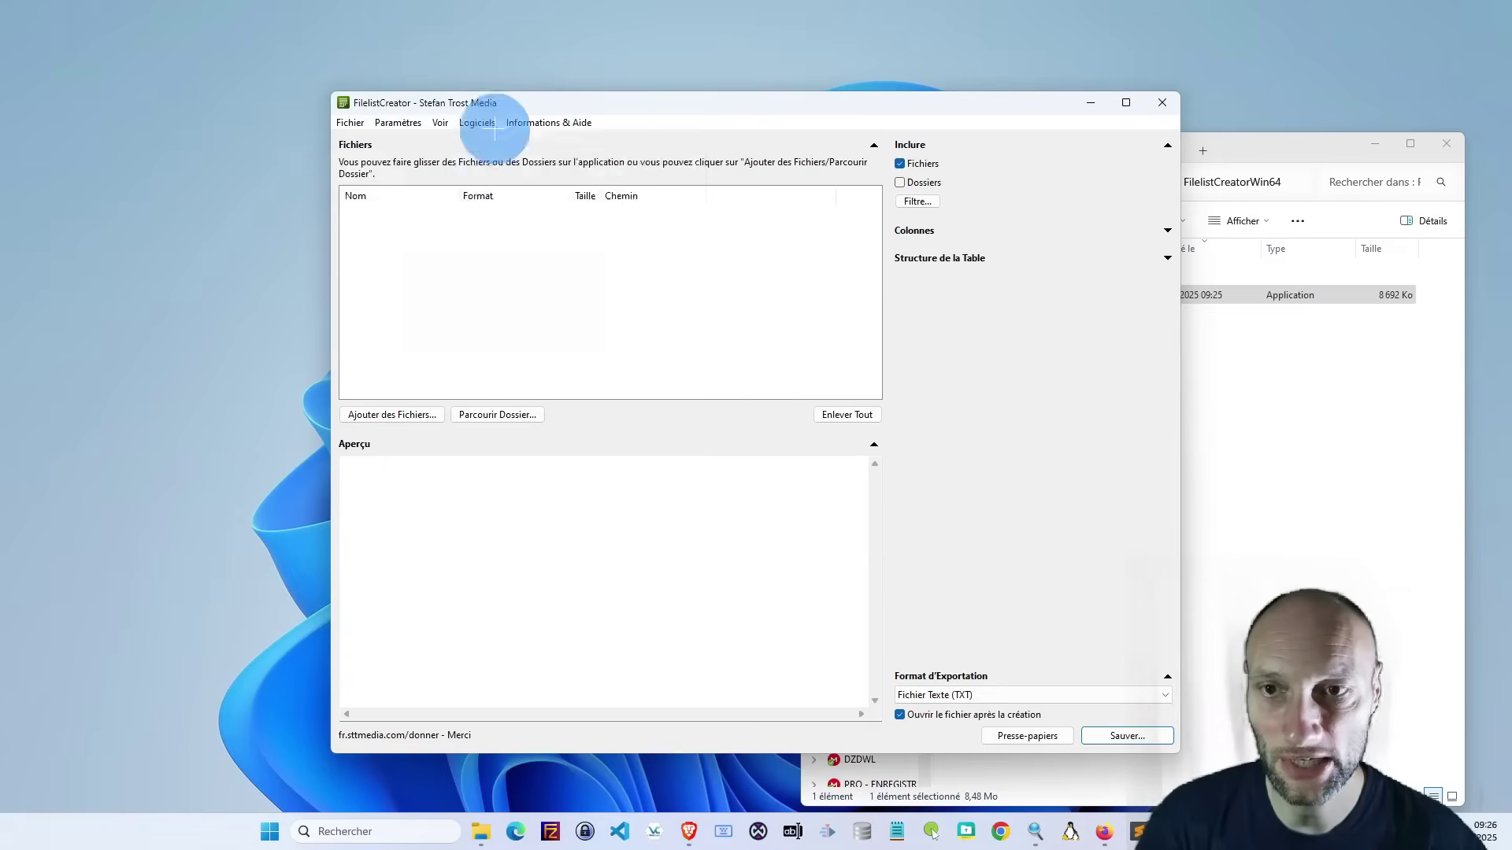
{"action": "left_click", "coordinate": [477, 122]}
{"action": "mouse_move", "coordinate": [356, 120]}
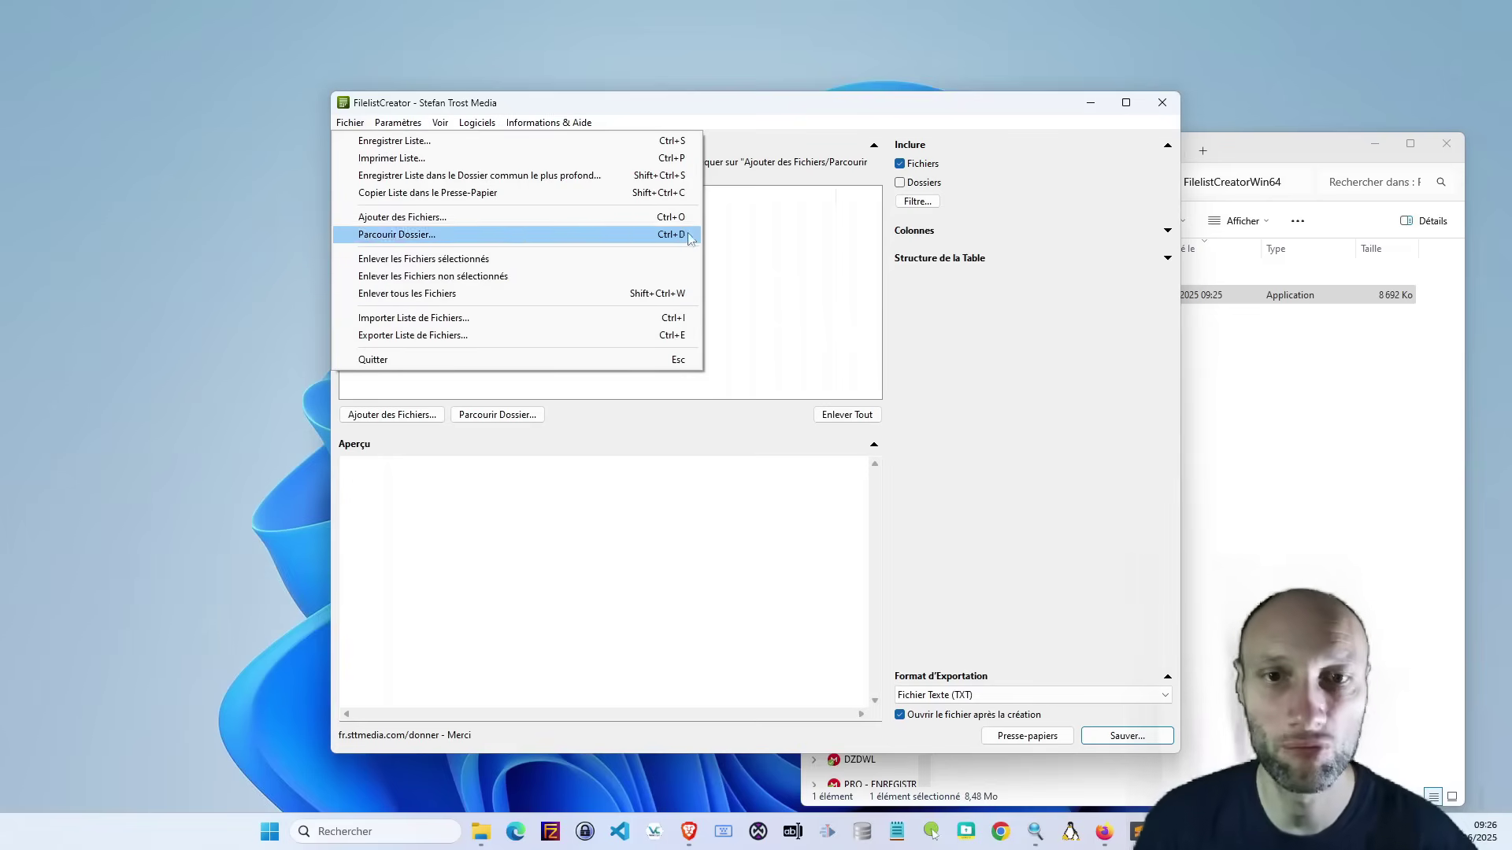
{"action": "left_click", "coordinate": [819, 326]}
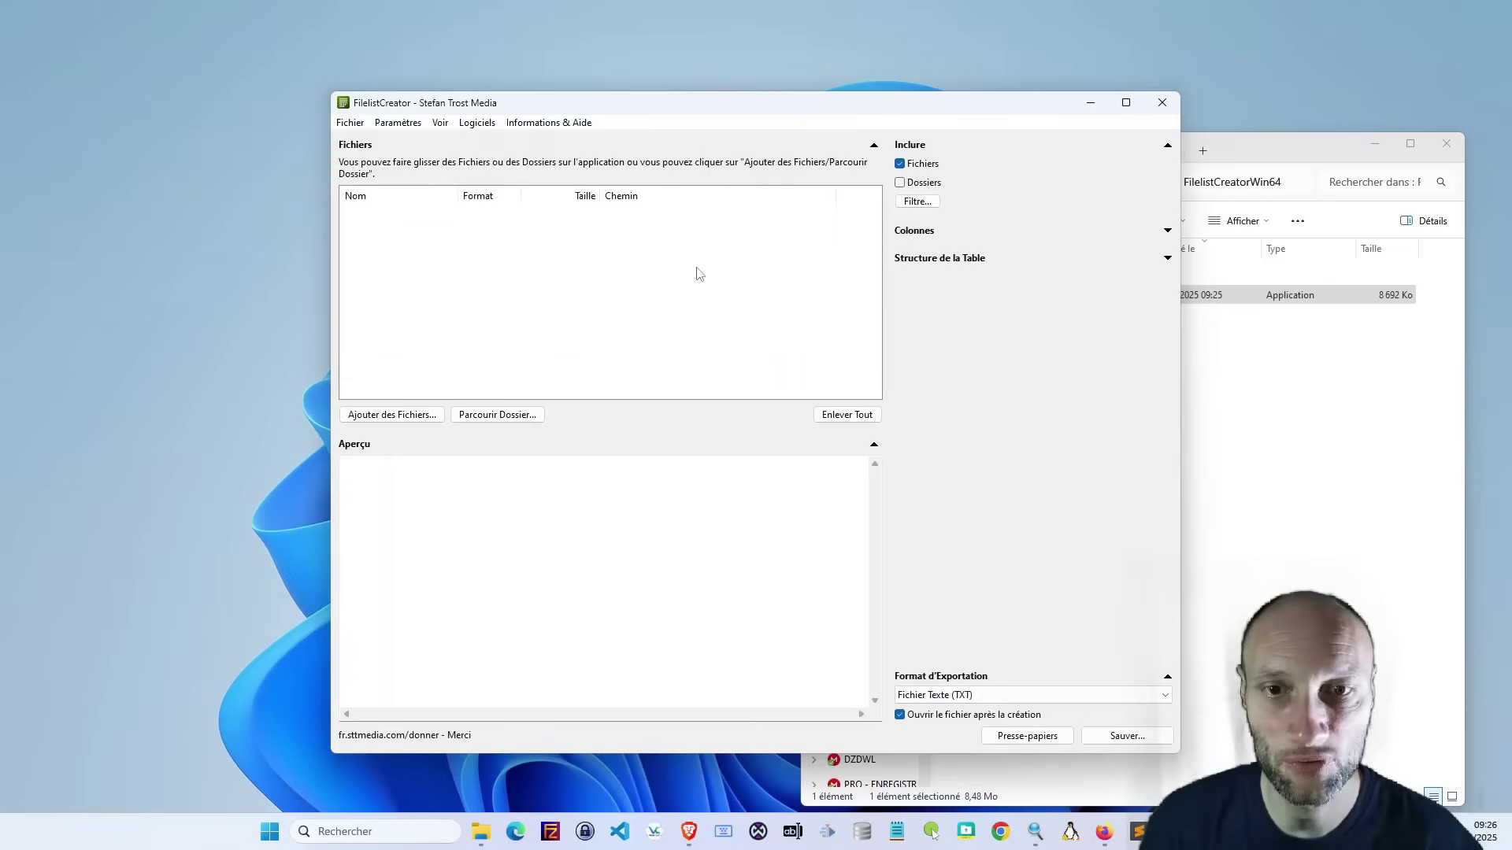
- Open the text export settings and examine the available Paramètres categories with the magnifier
{"action": "left_click", "coordinate": [416, 126]}
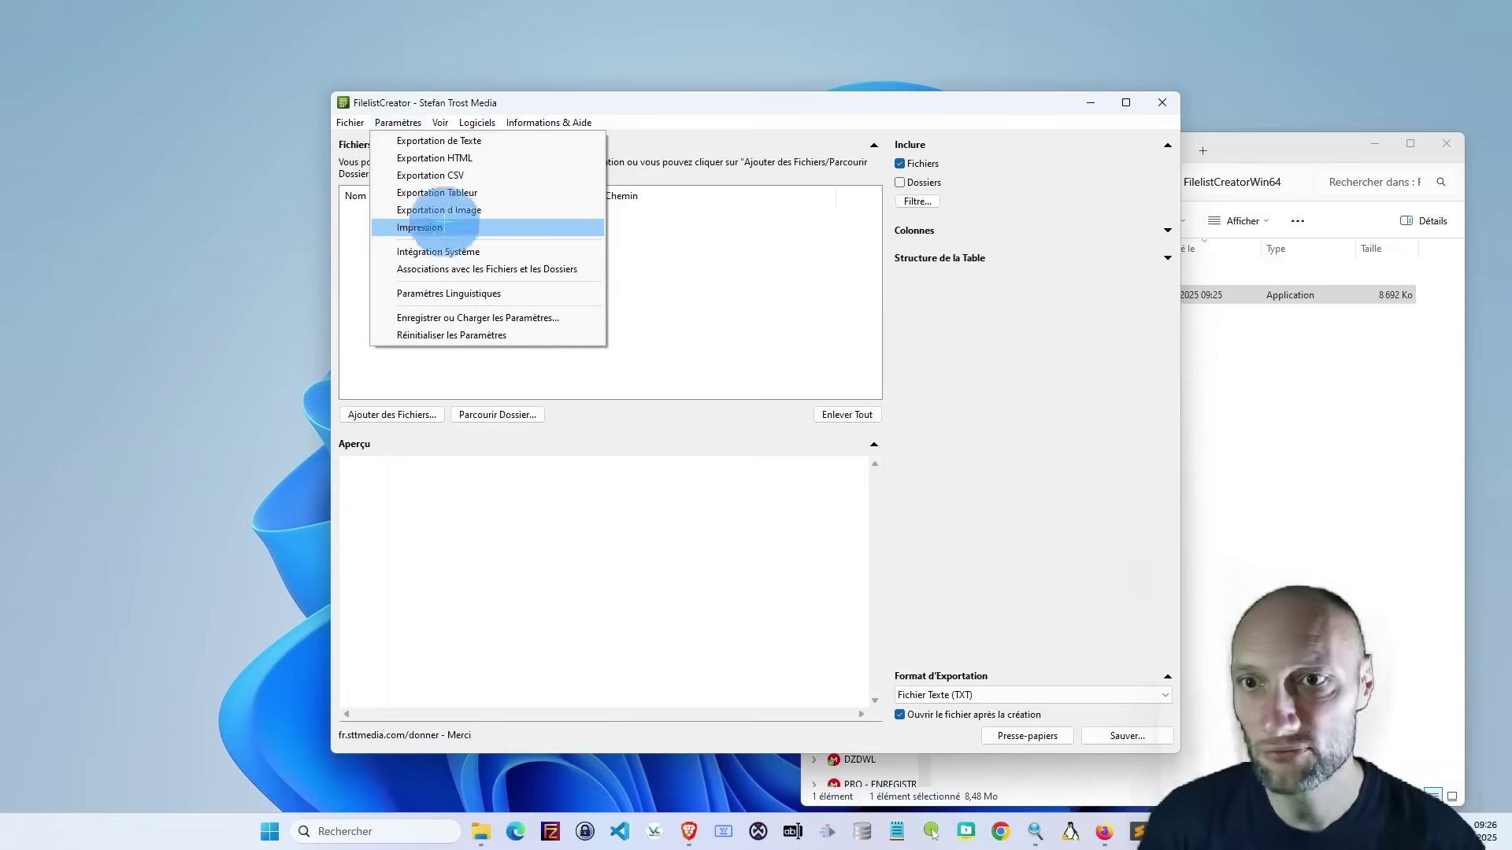
{"action": "left_click", "coordinate": [451, 142]}
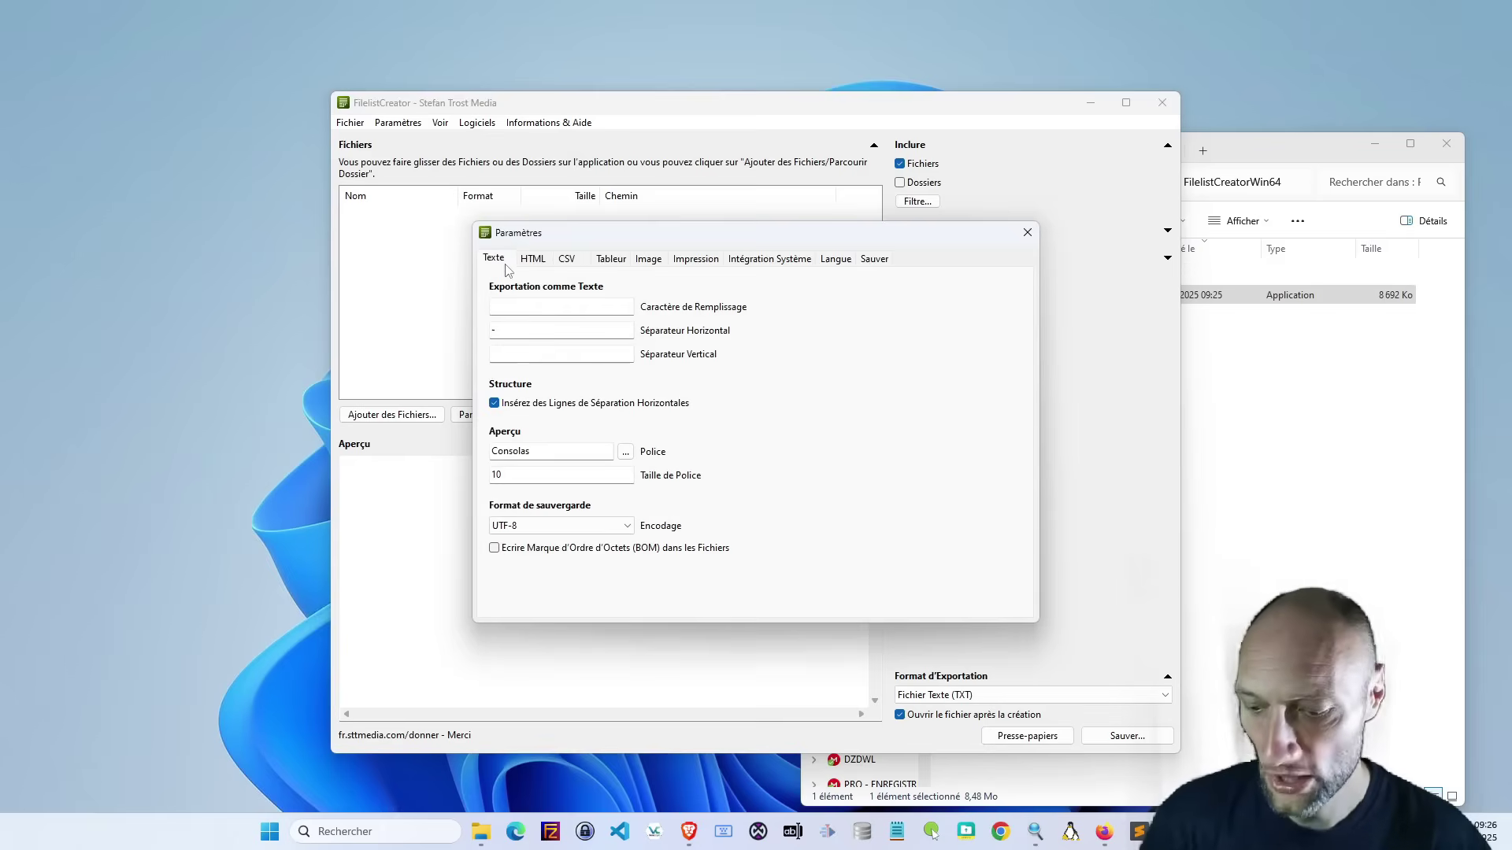
{"action": "key", "text": "ctrl+alt+l"}
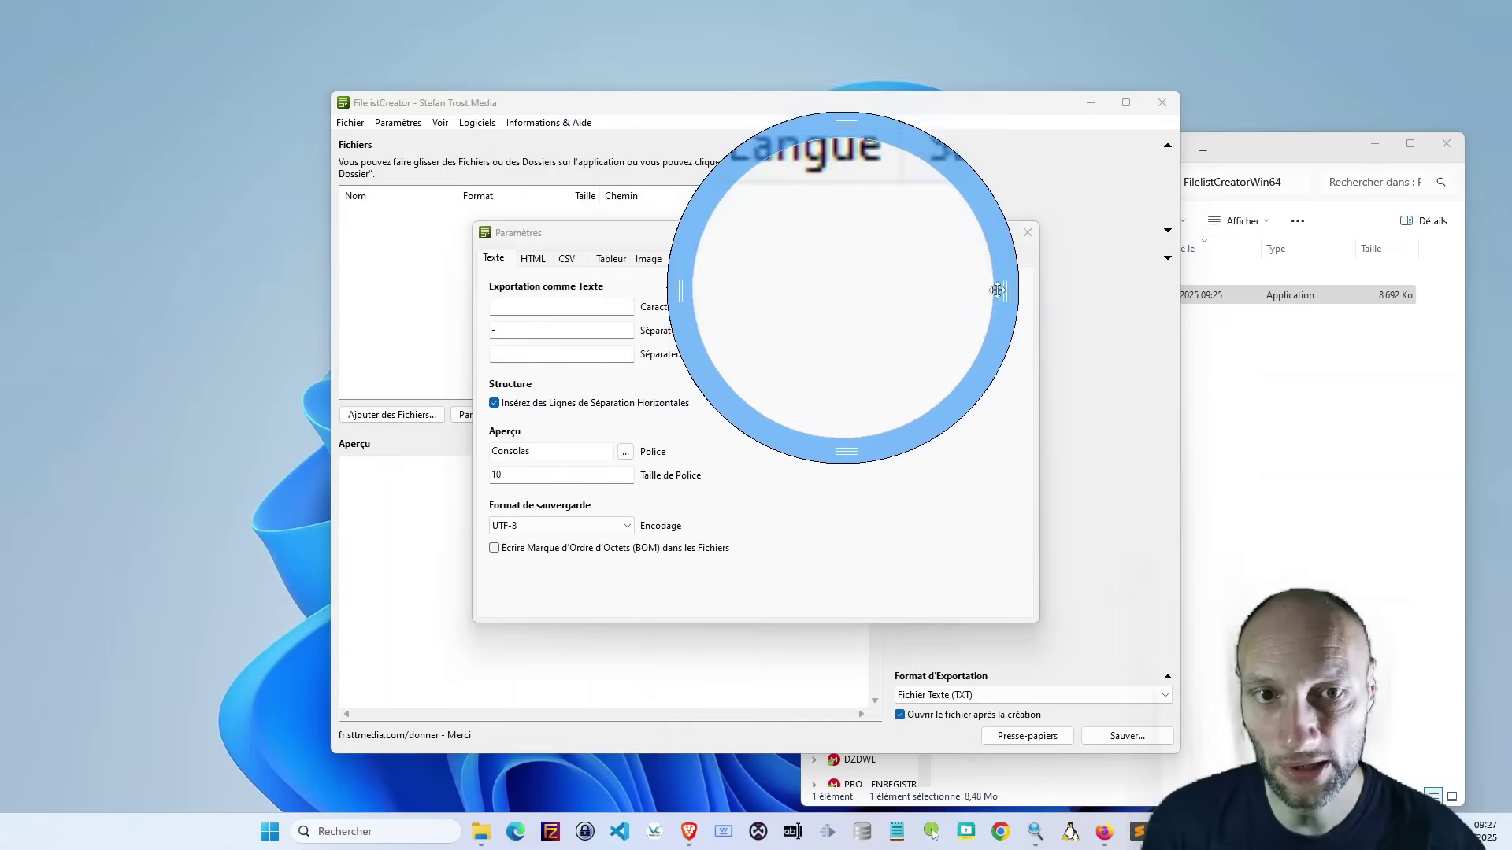
{"action": "key", "text": "super+Escape"}
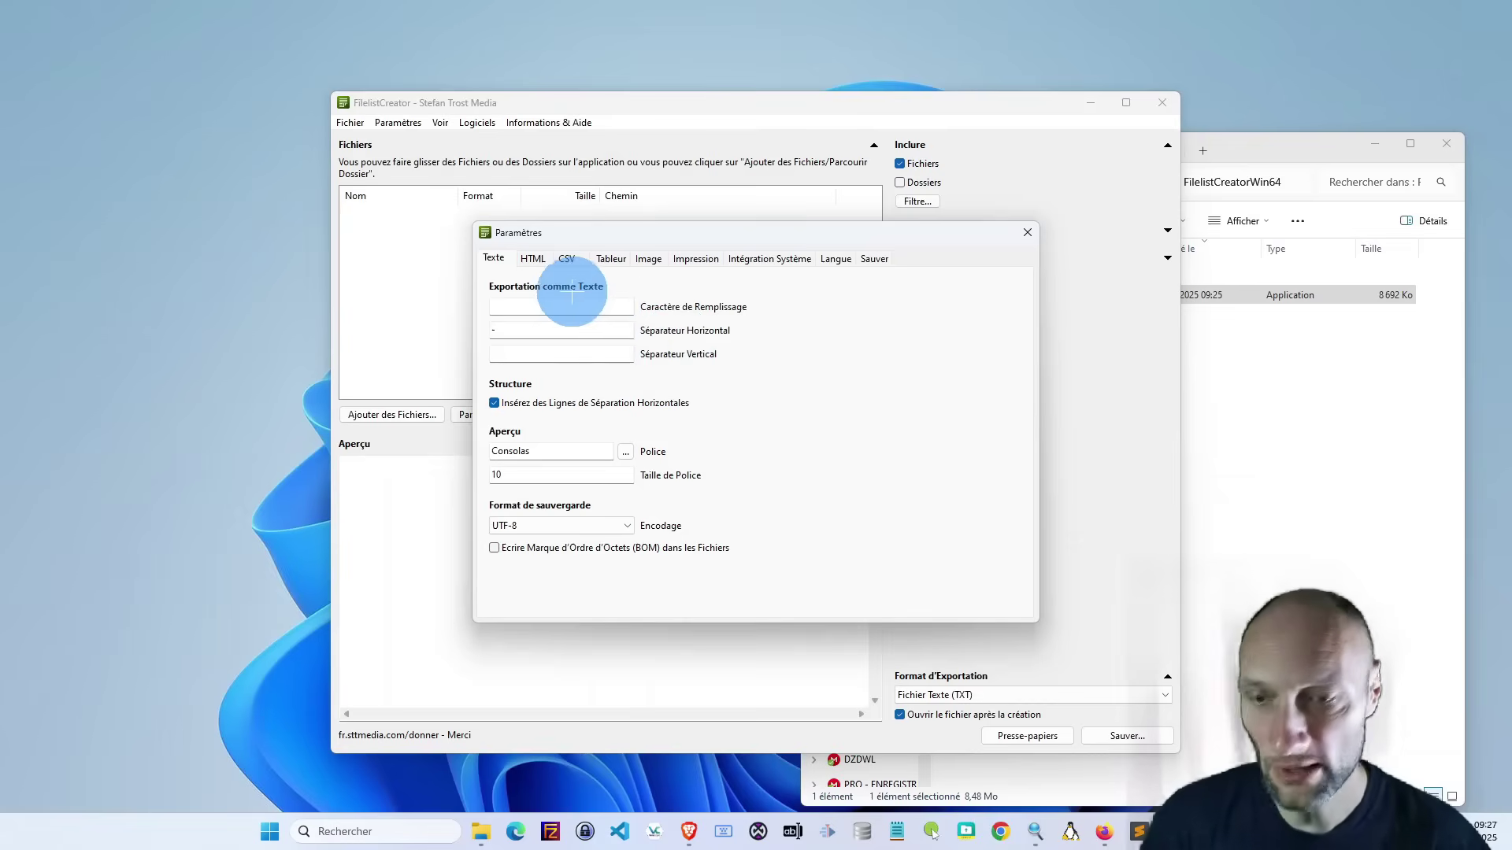
- Set the preview font size for text export to 14
{"action": "left_click", "coordinate": [497, 326]}
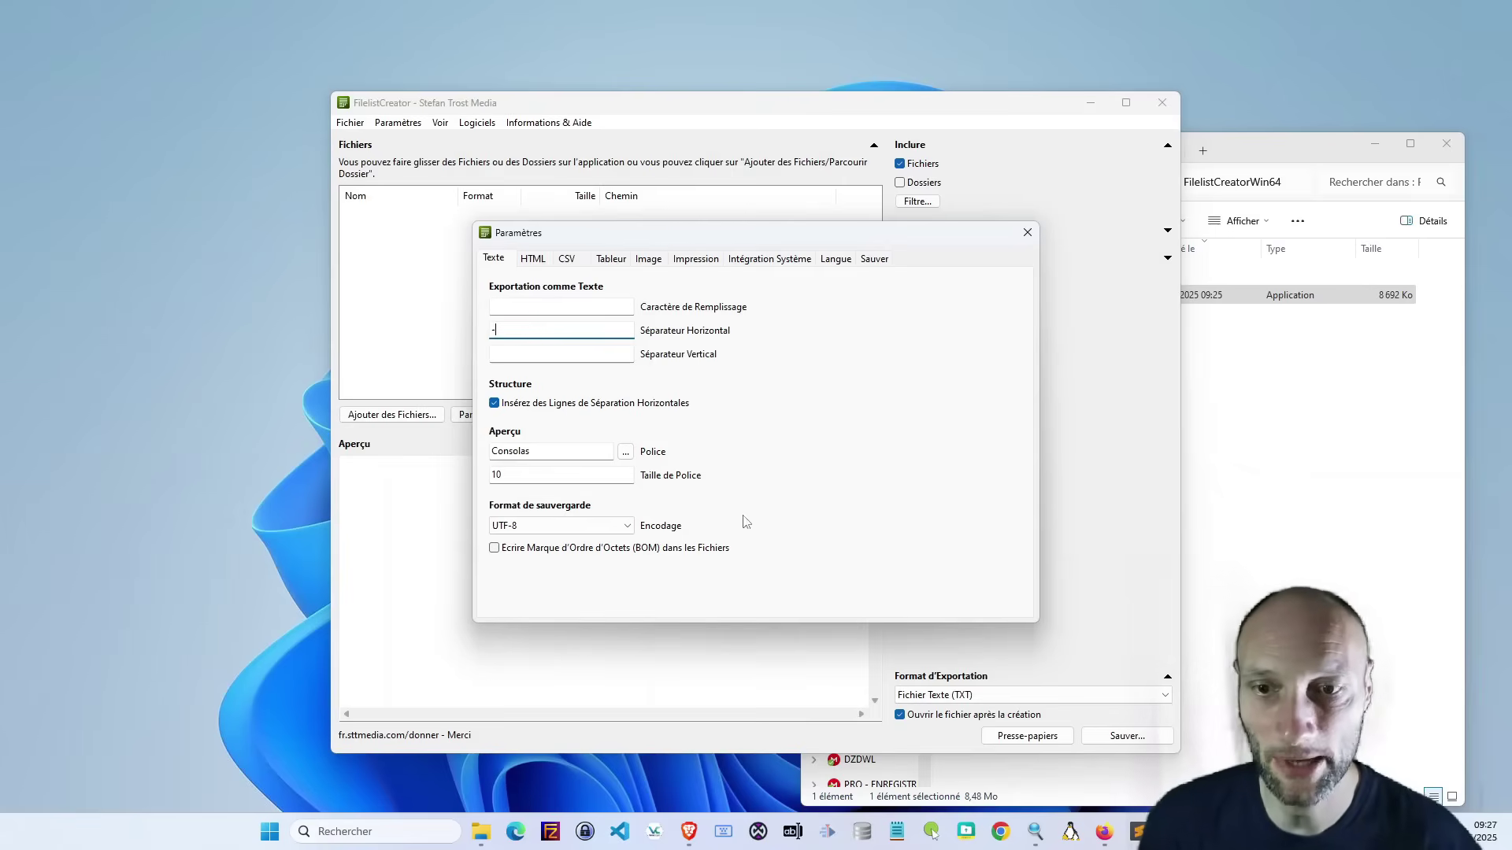
{"action": "left_click", "coordinate": [500, 475]}
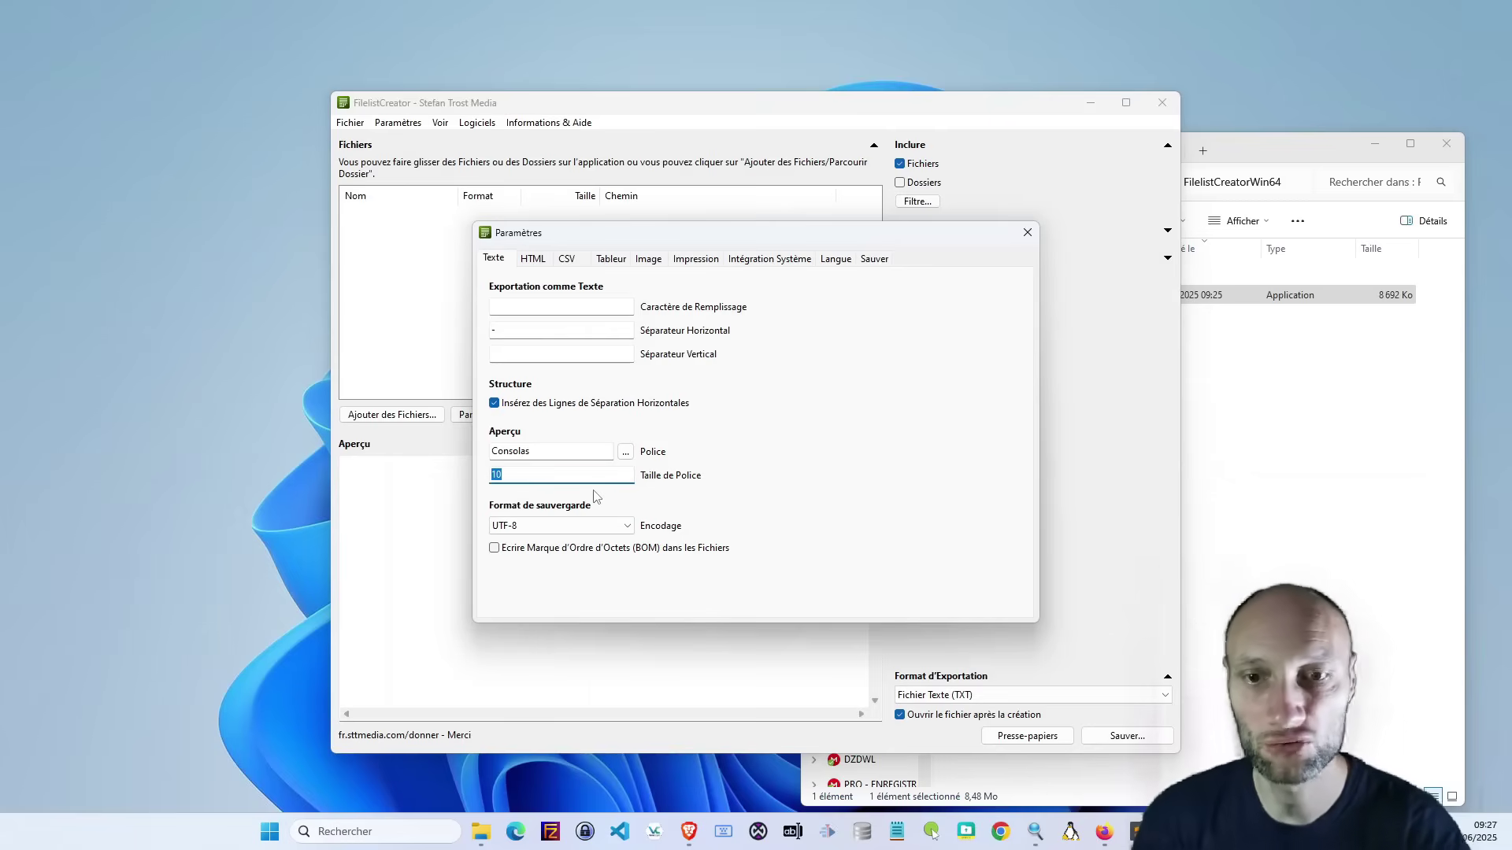
{"action": "type", "text": "1"}
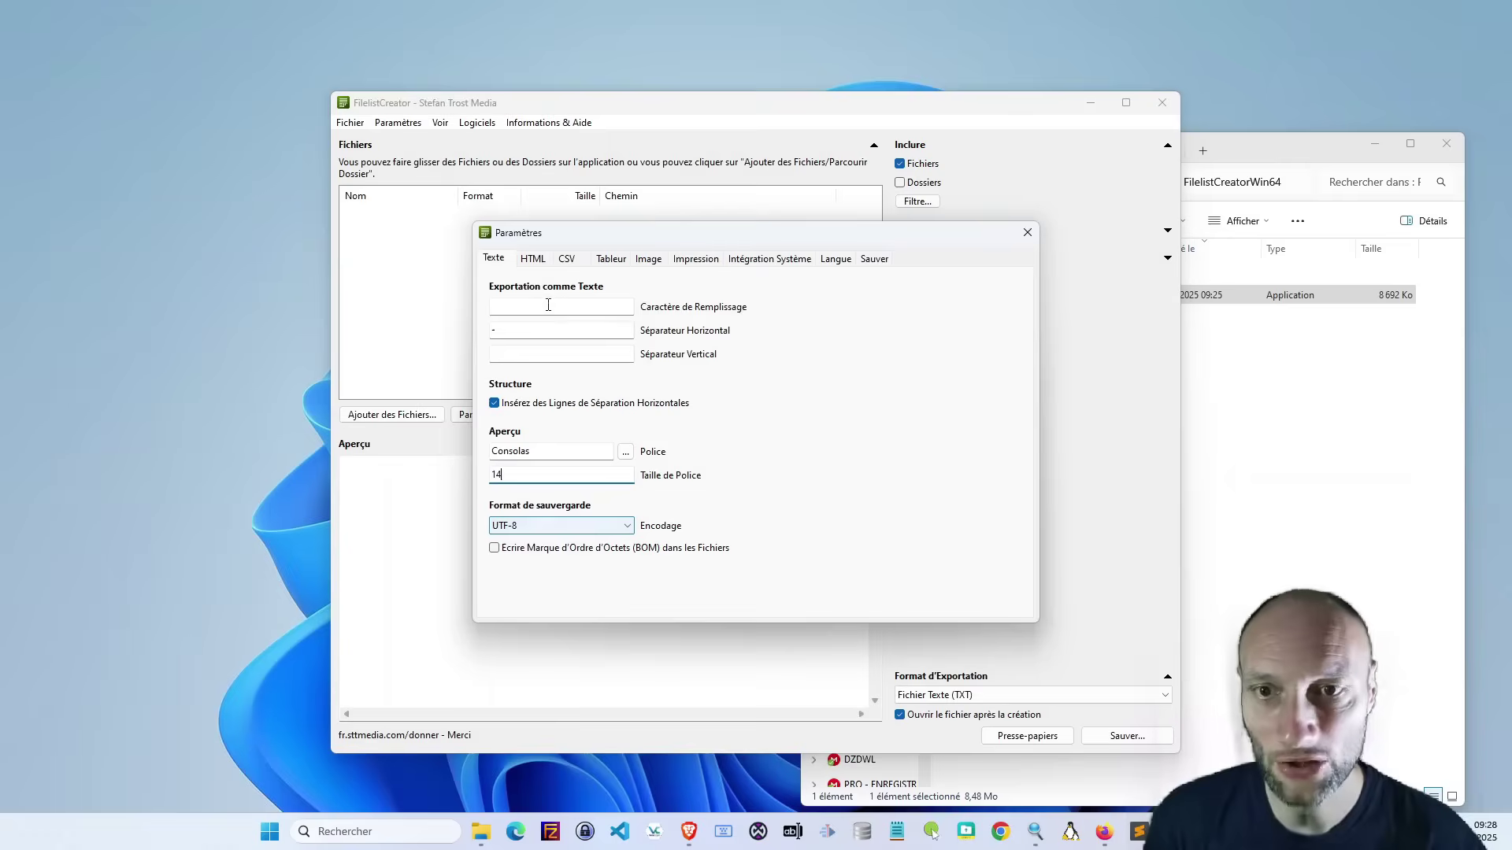
- Examine the HTML, CSV, image, printing and system integration settings
{"action": "left_click", "coordinate": [533, 260]}
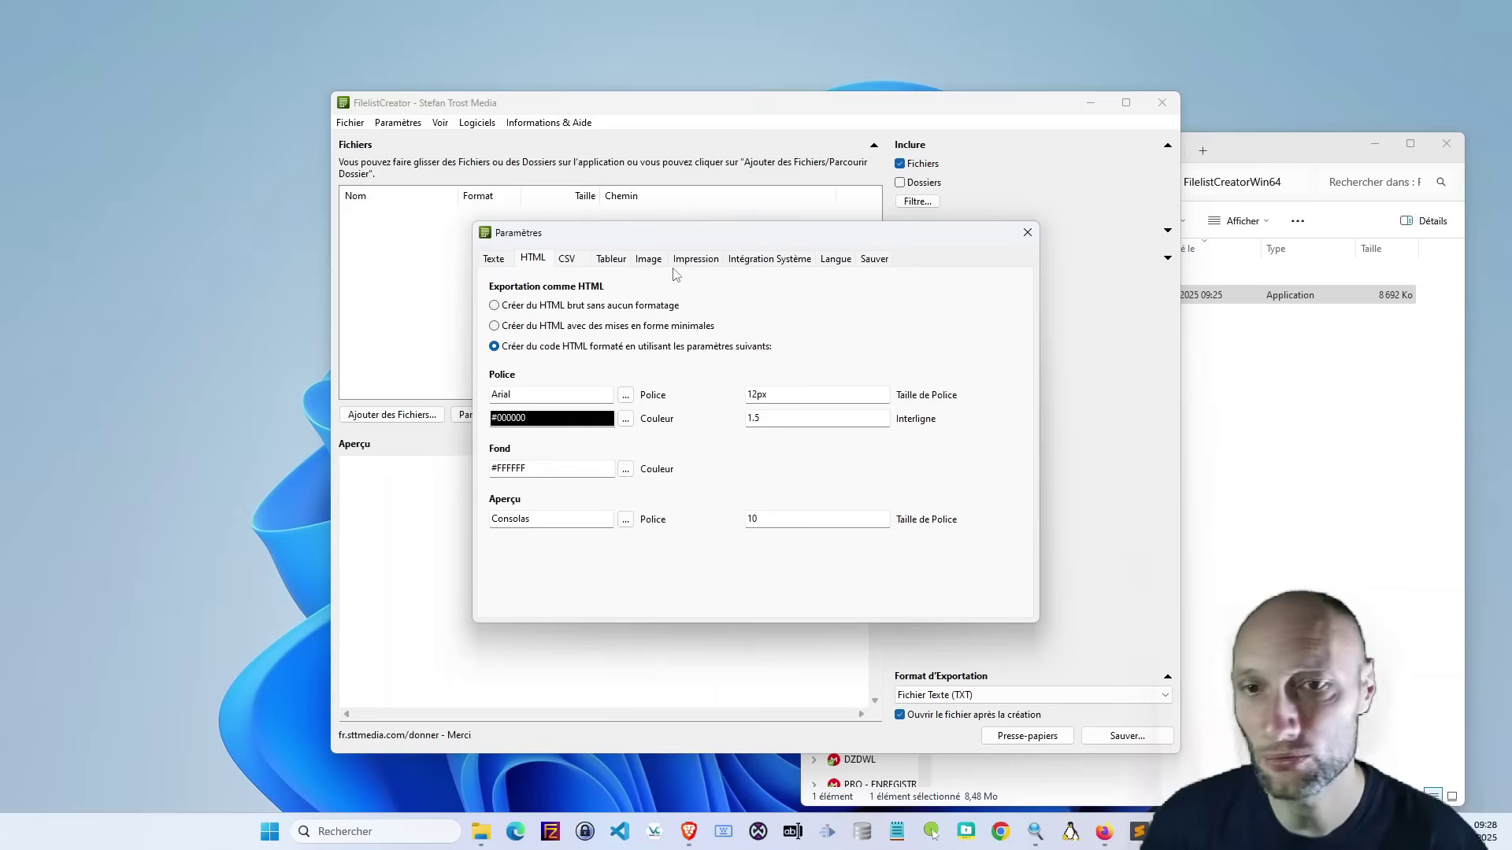
{"action": "left_click", "coordinate": [568, 260]}
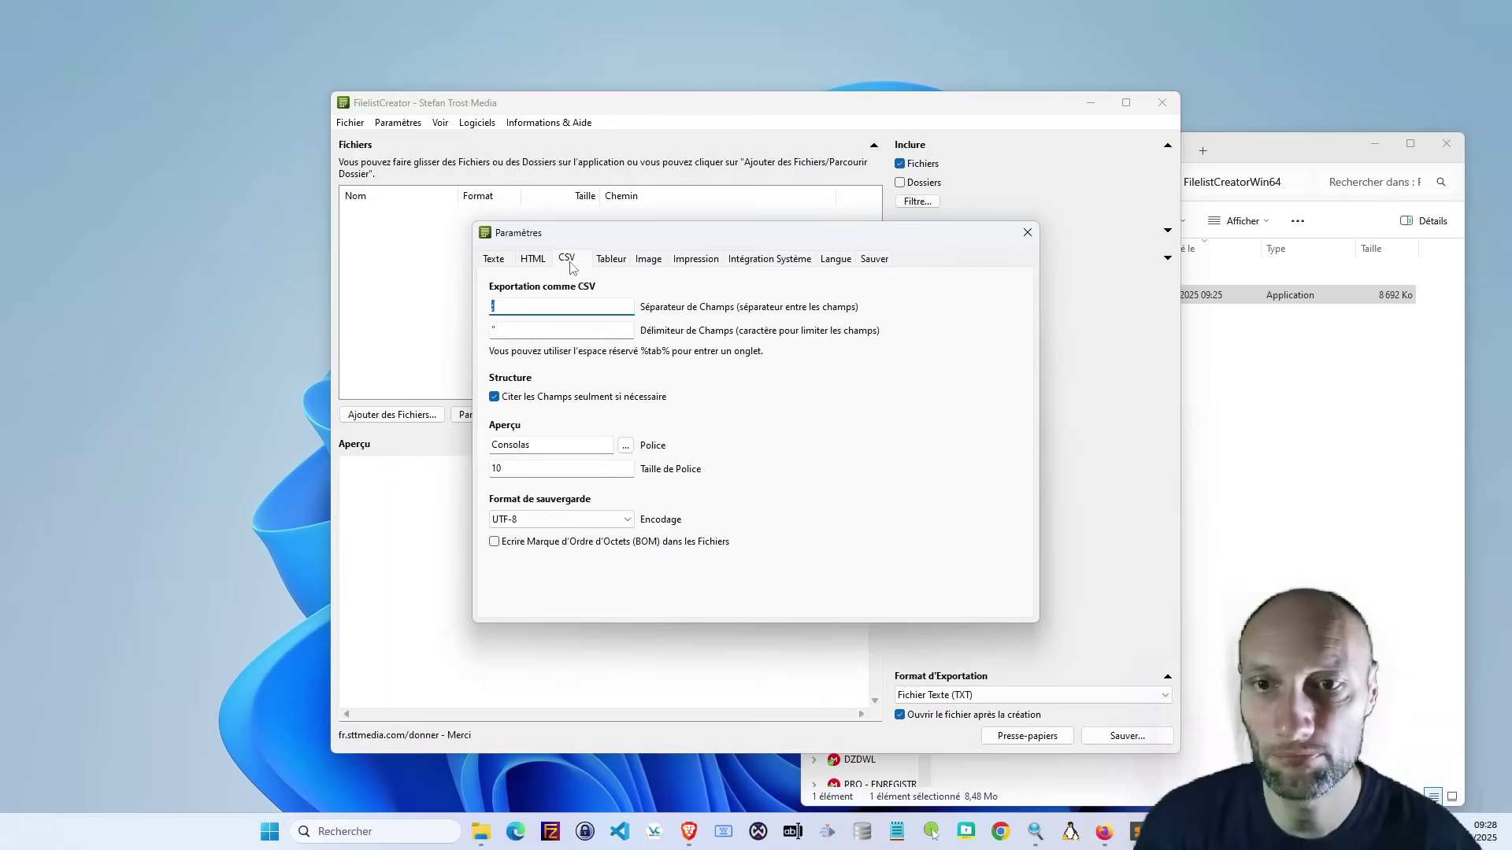
{"action": "left_click", "coordinate": [648, 259]}
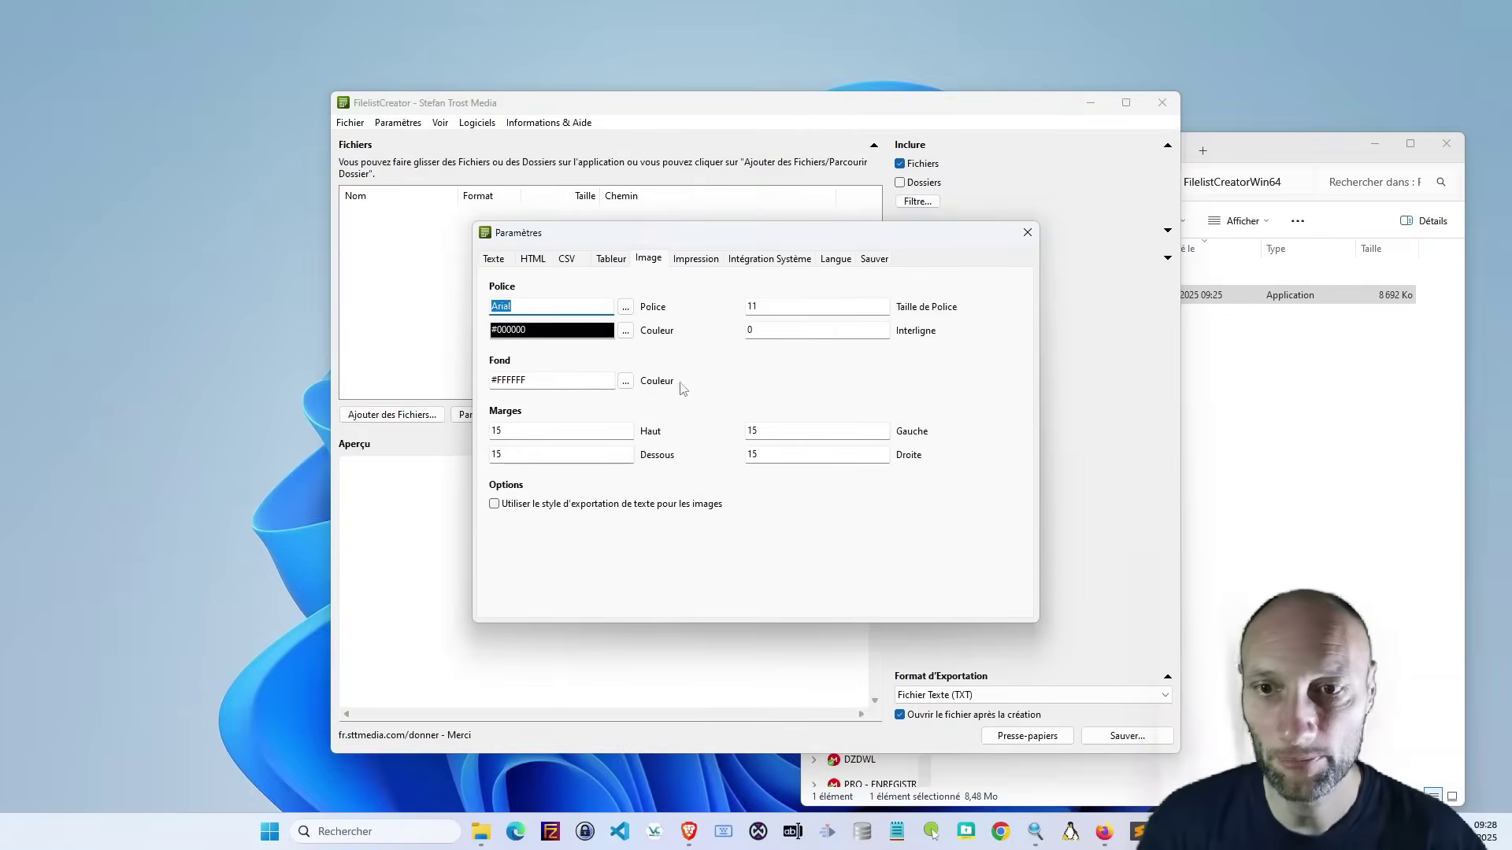
{"action": "left_click", "coordinate": [693, 263]}
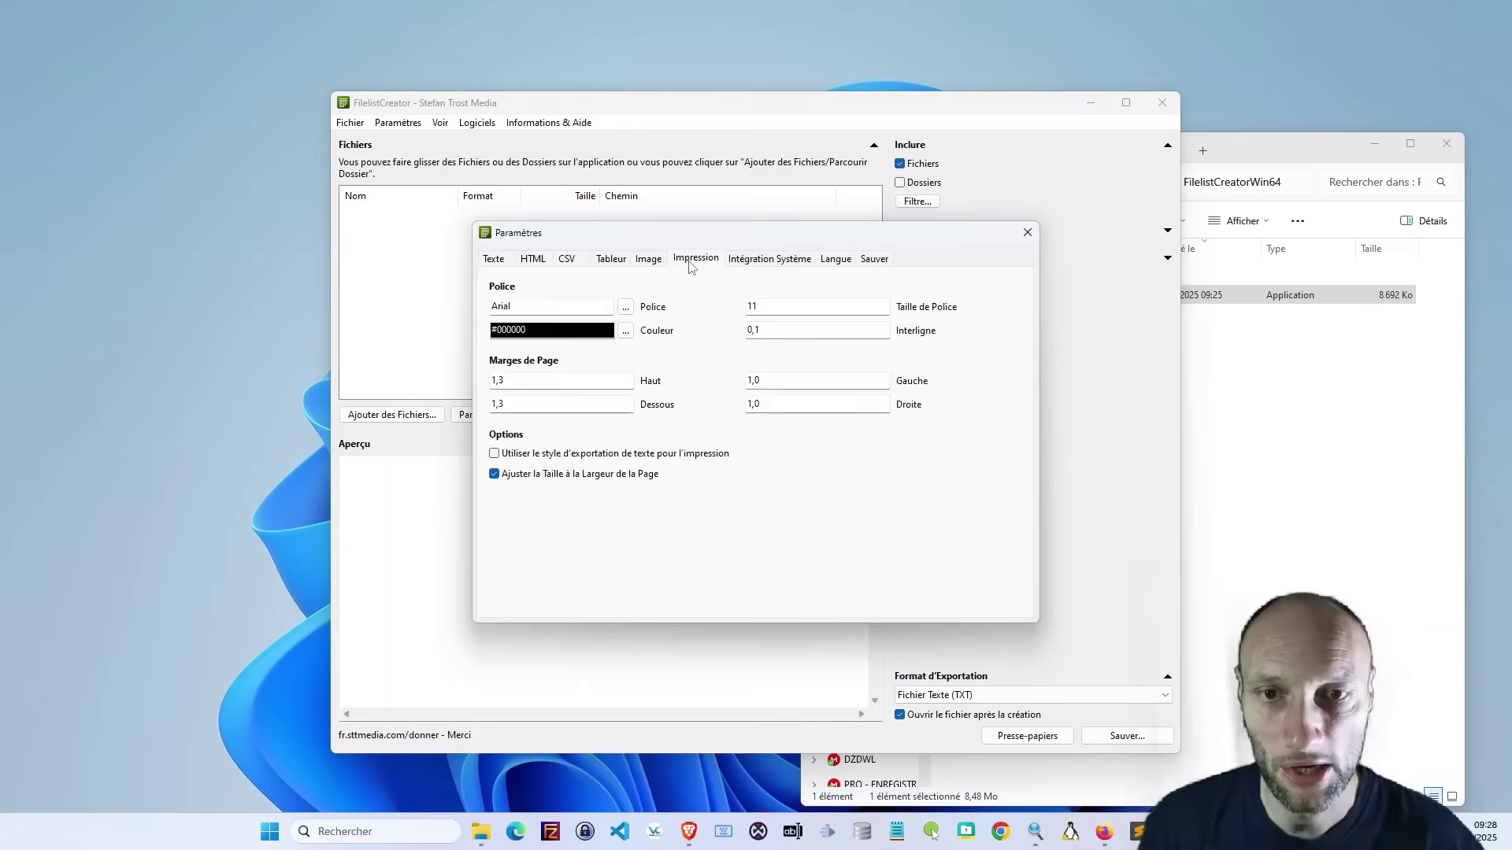
{"action": "left_click", "coordinate": [762, 260]}
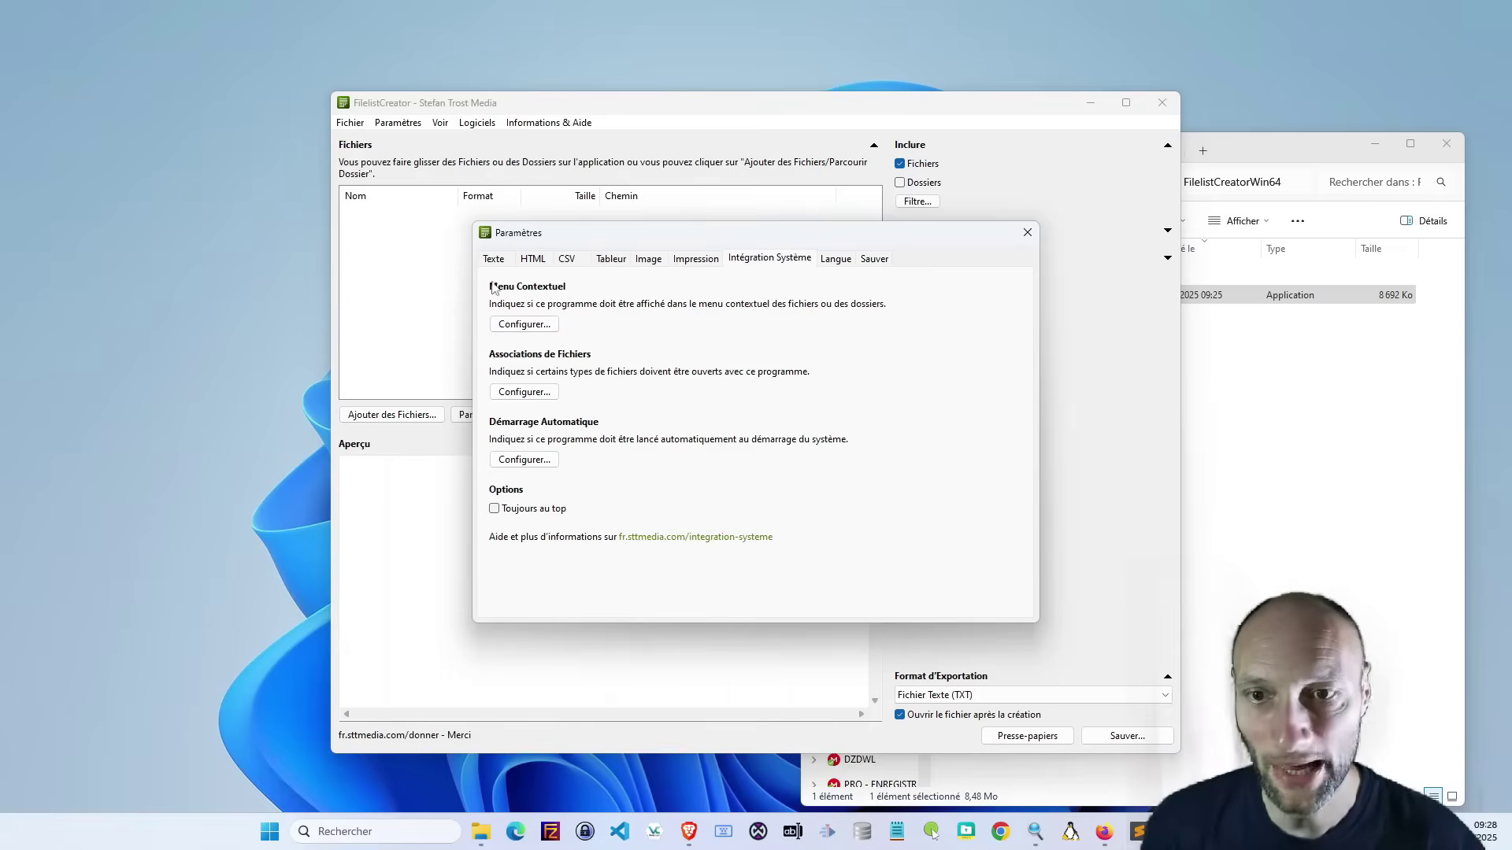
{"action": "key", "text": "Tab"}
{"action": "key", "text": "Tab"}
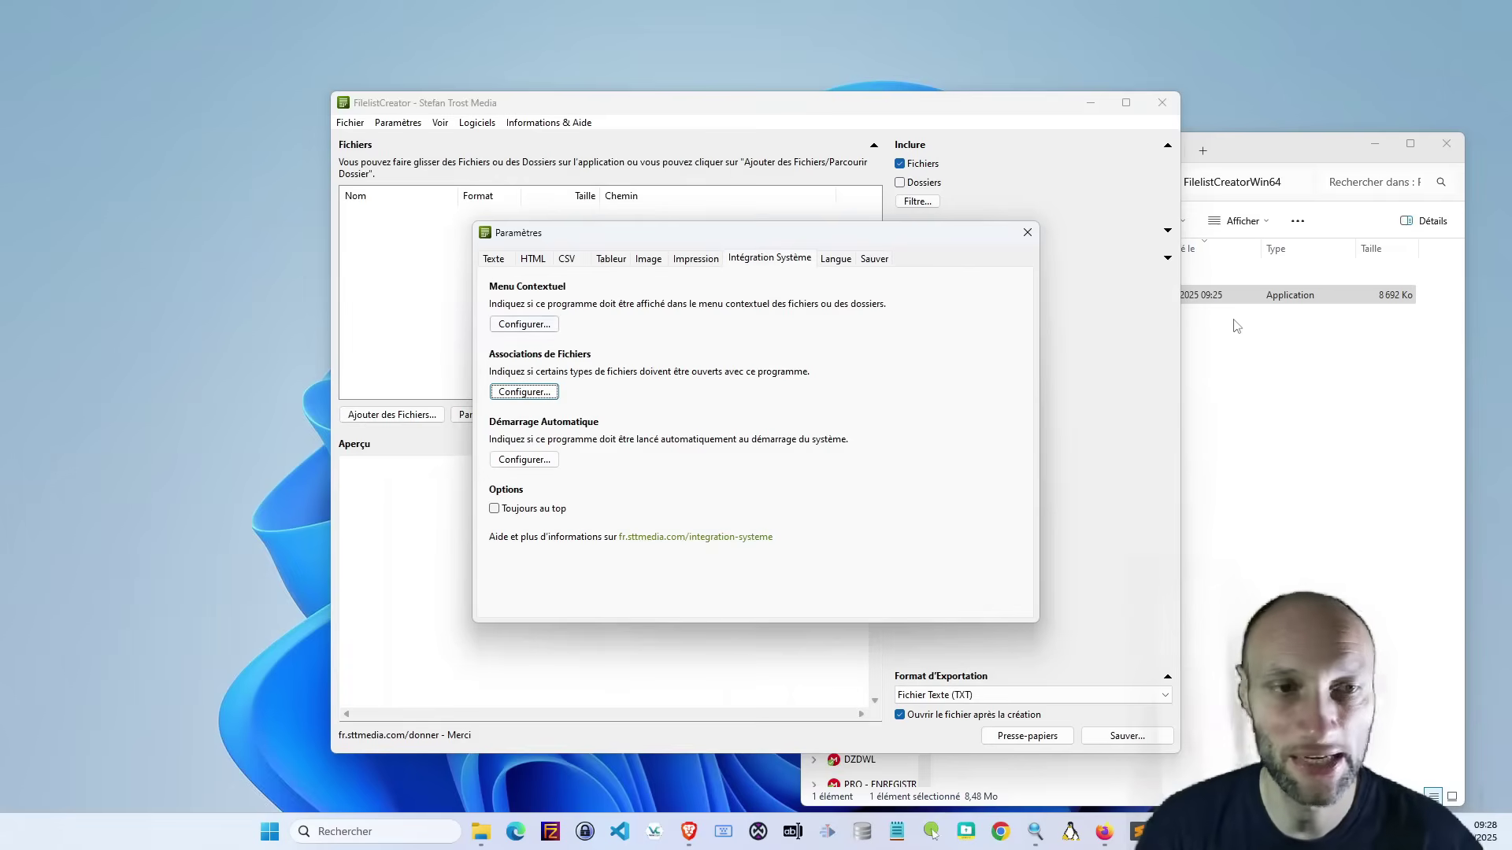
- Switch to File Explorer's Sessions montage Kdenlive folder and examine the standard and extended context options of the vignettes folder
{"action": "left_click", "coordinate": [1283, 425]}
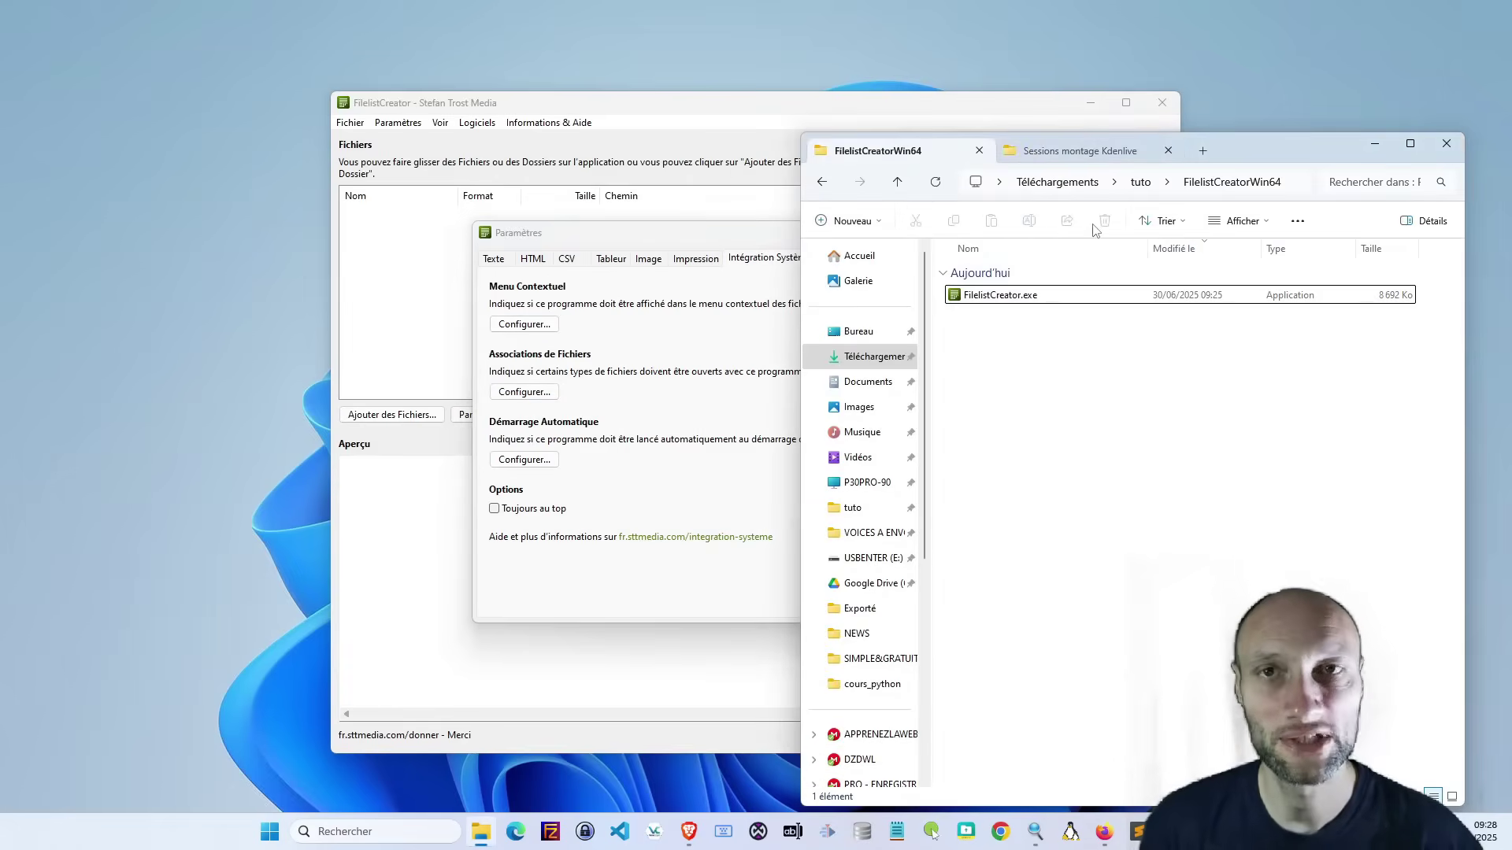
{"action": "left_click", "coordinate": [1093, 153]}
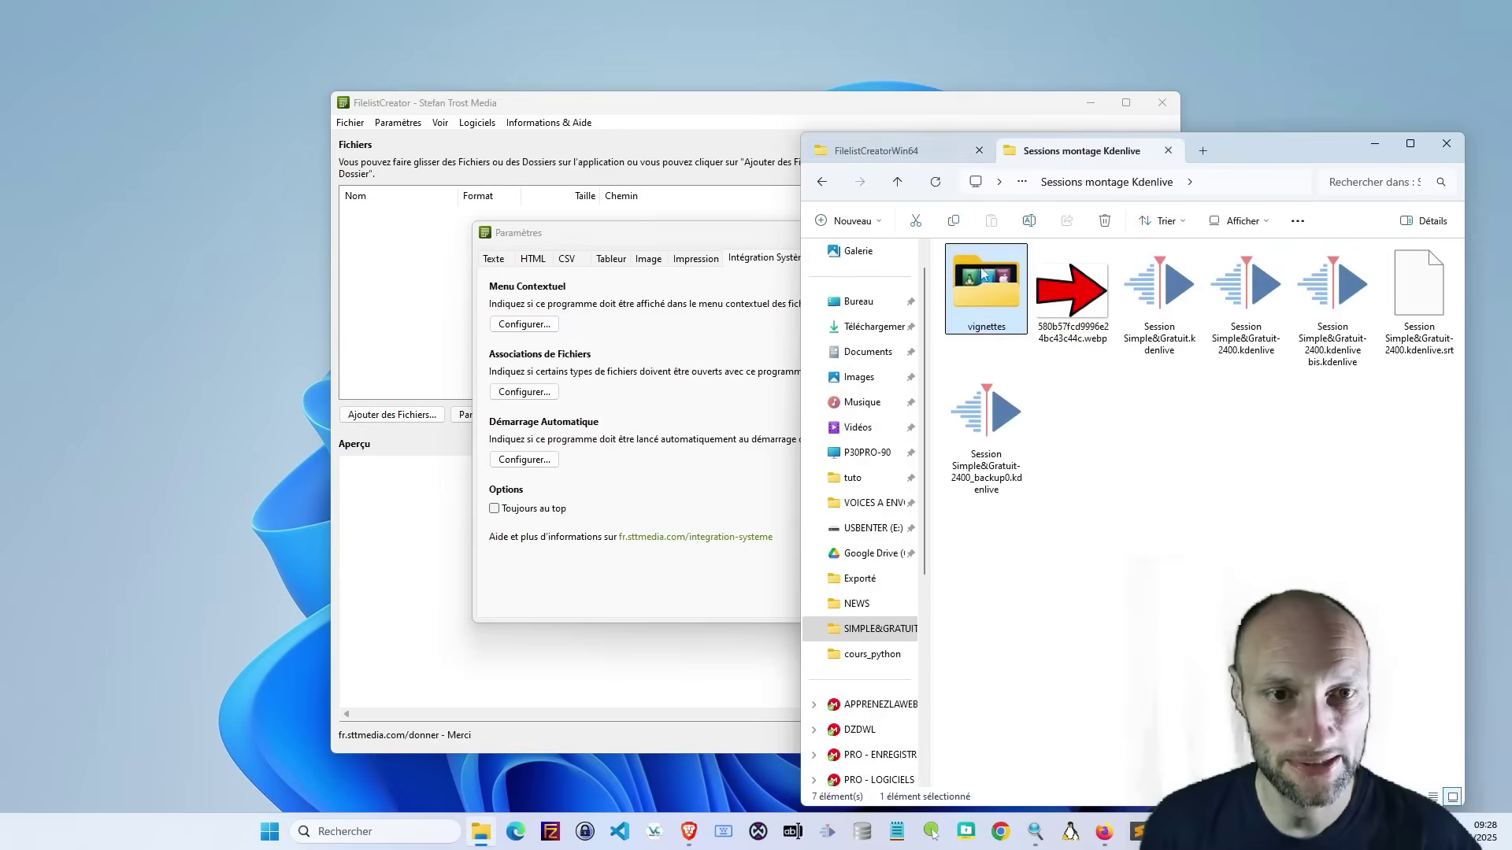
{"action": "right_click", "coordinate": [990, 295]}
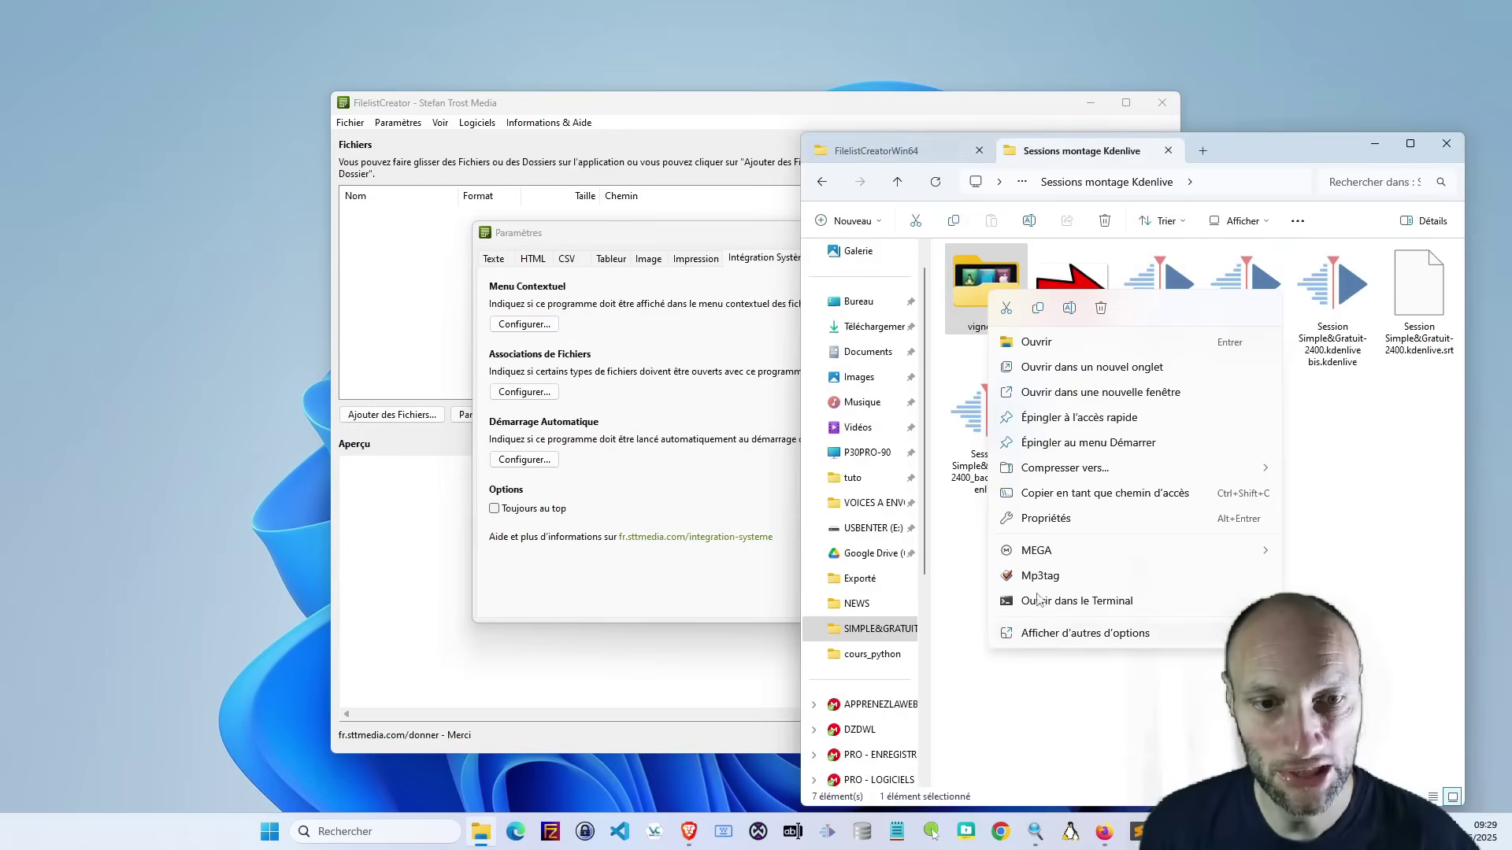
{"action": "left_click", "coordinate": [1044, 632]}
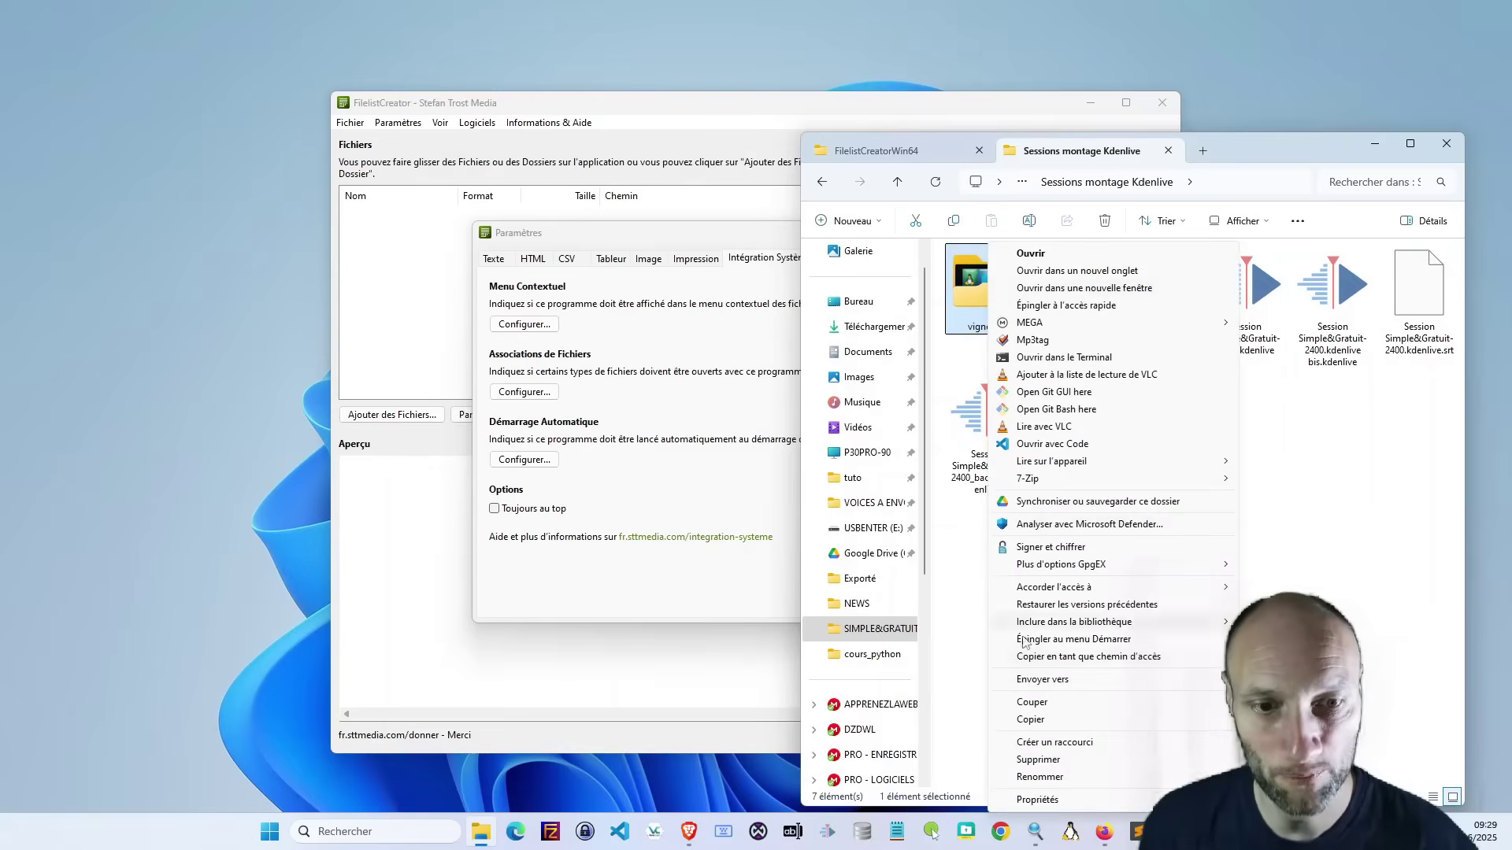
{"action": "left_click", "coordinate": [968, 617]}
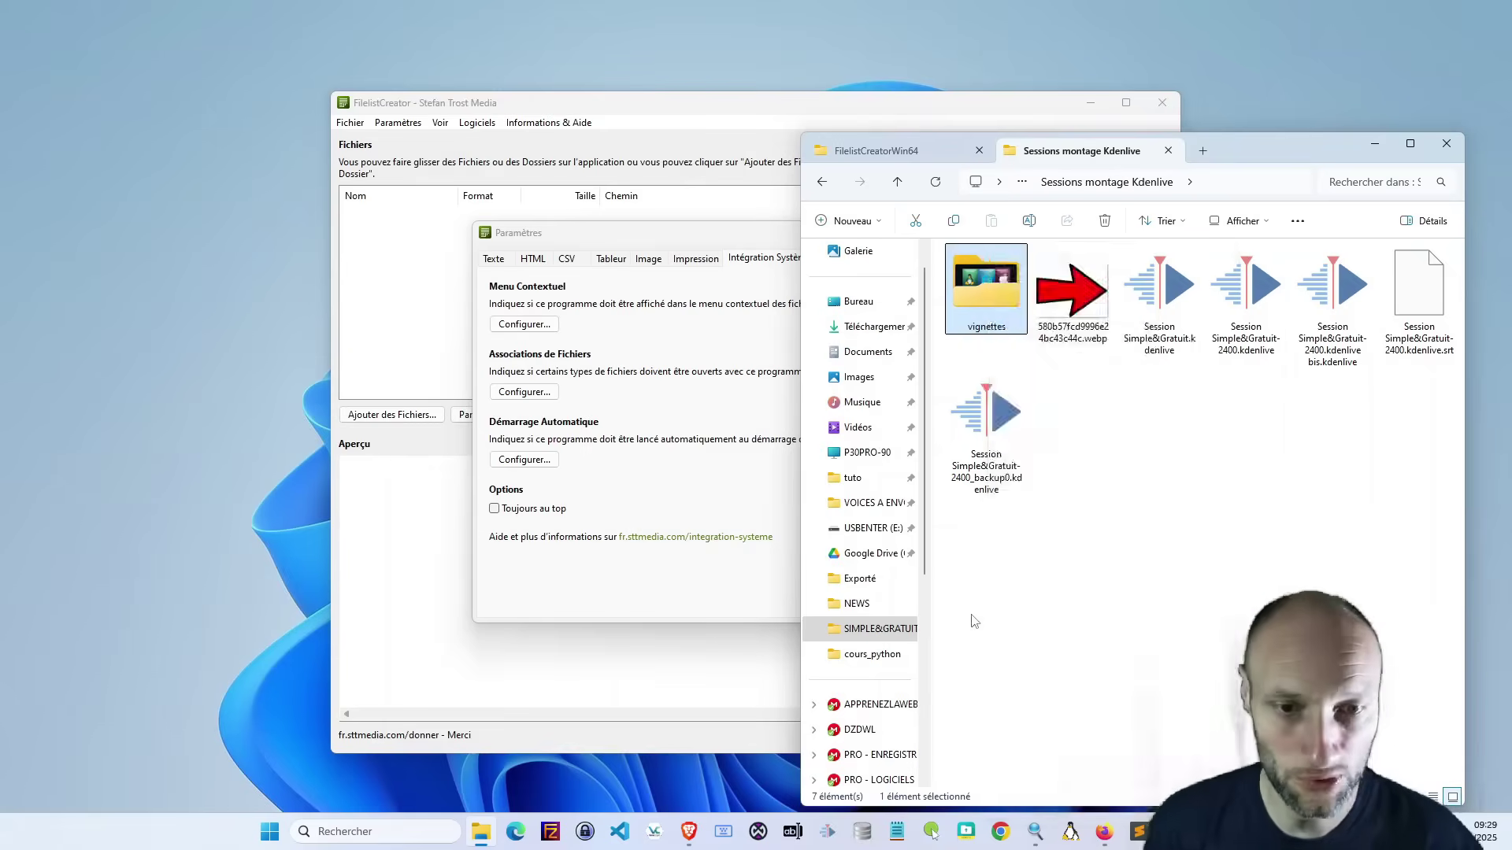
{"action": "right_click", "coordinate": [977, 290]}
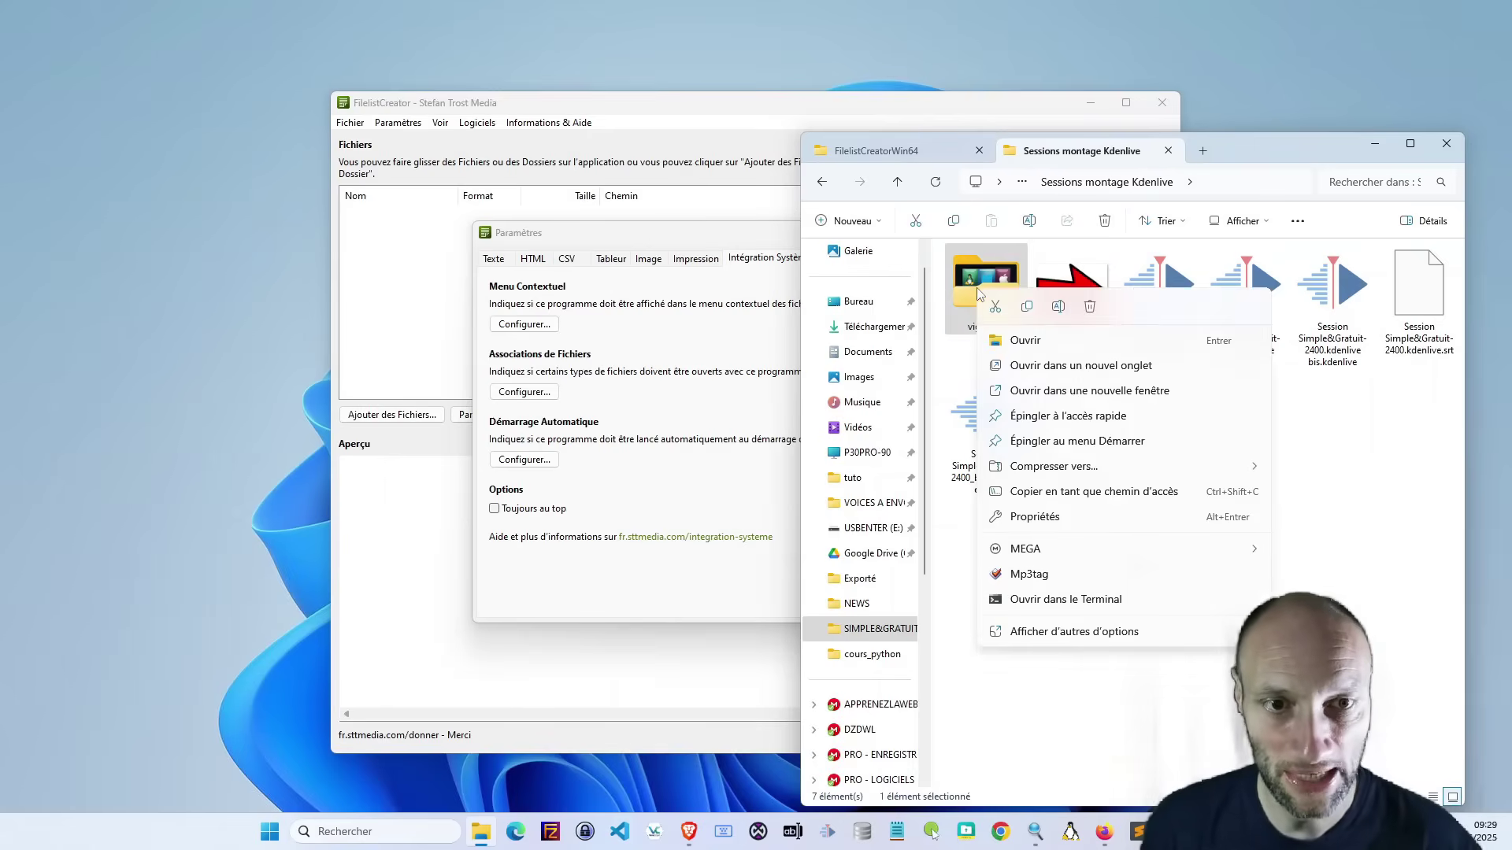
{"action": "left_click", "coordinate": [1033, 632]}
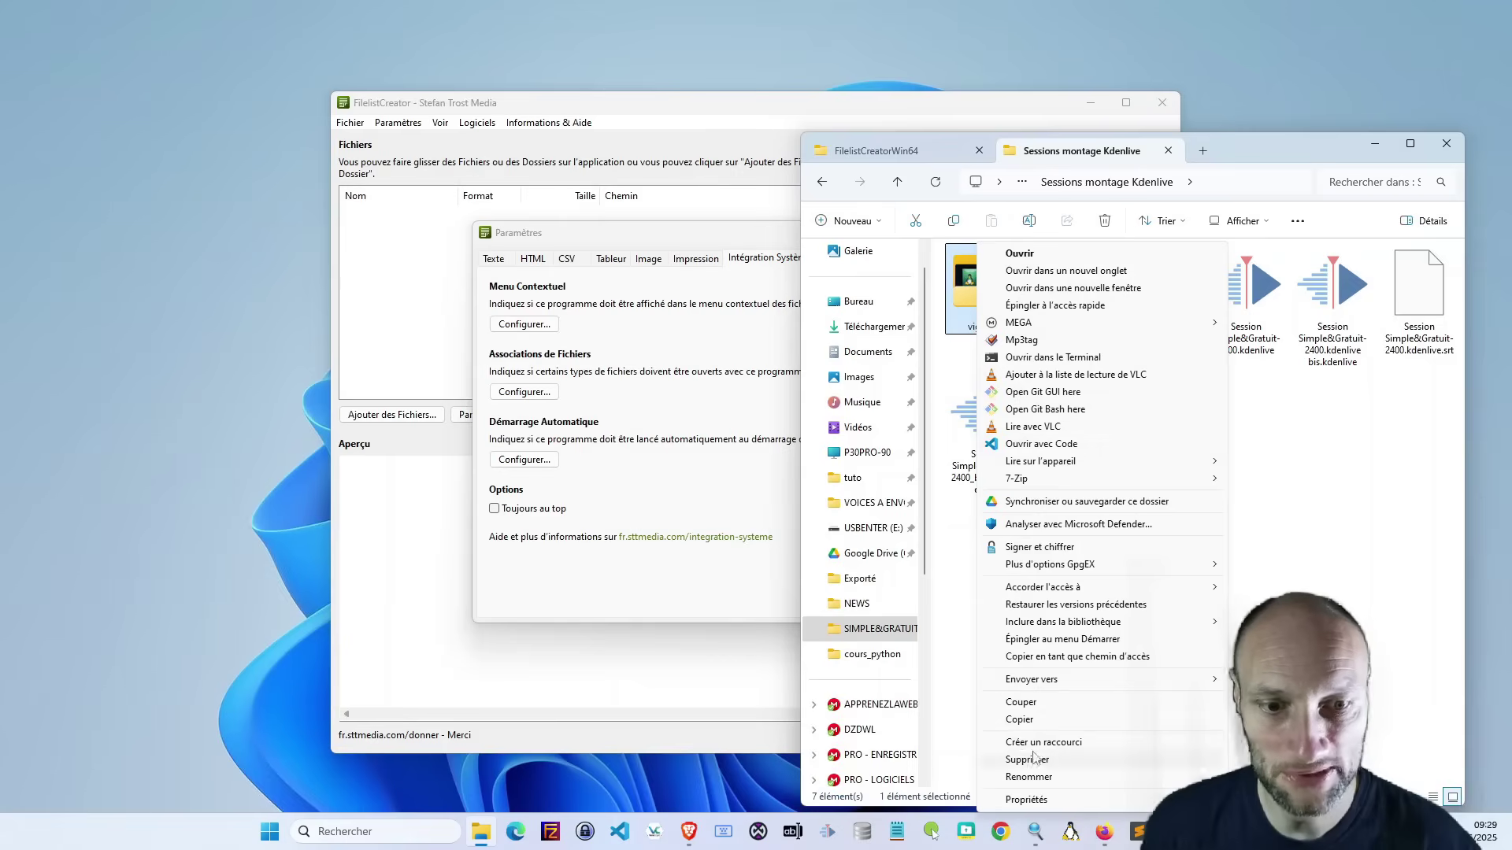
{"action": "left_click", "coordinate": [938, 624]}
{"action": "left_click", "coordinate": [937, 625]}
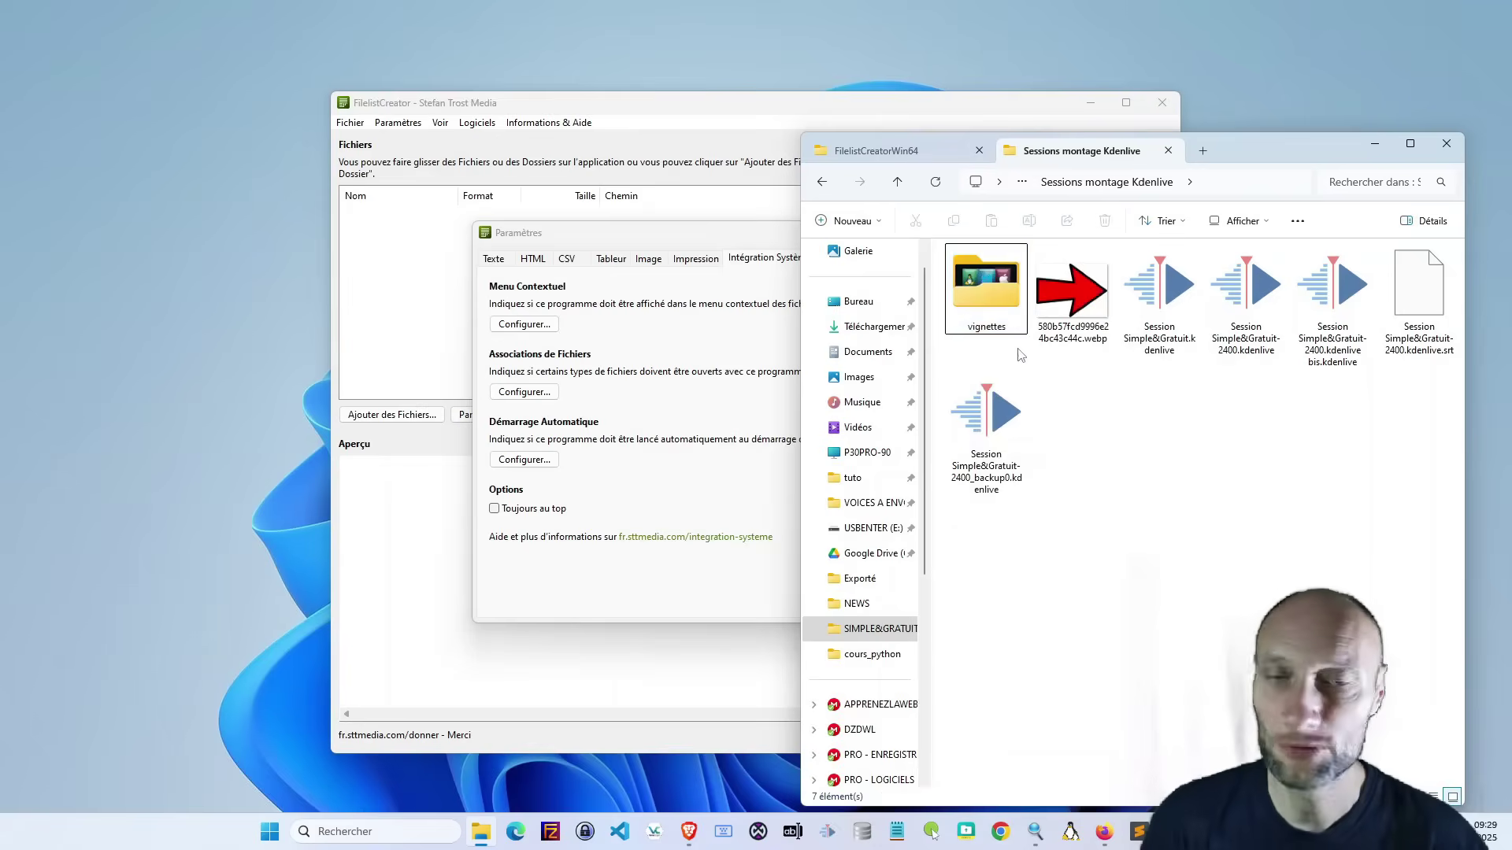
{"action": "right_click", "coordinate": [1009, 293]}
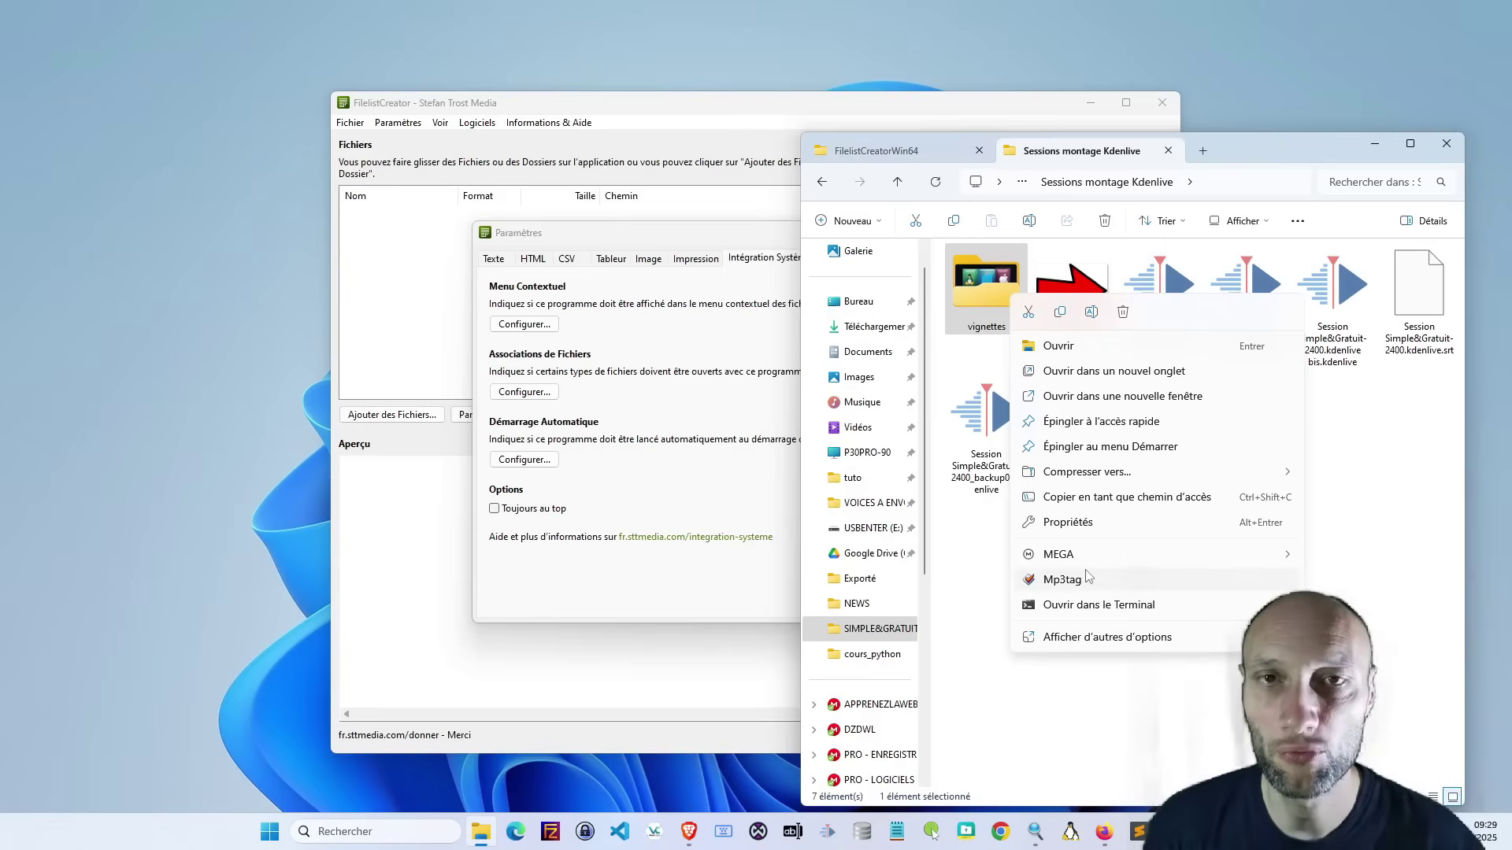
{"action": "left_click", "coordinate": [1089, 716]}
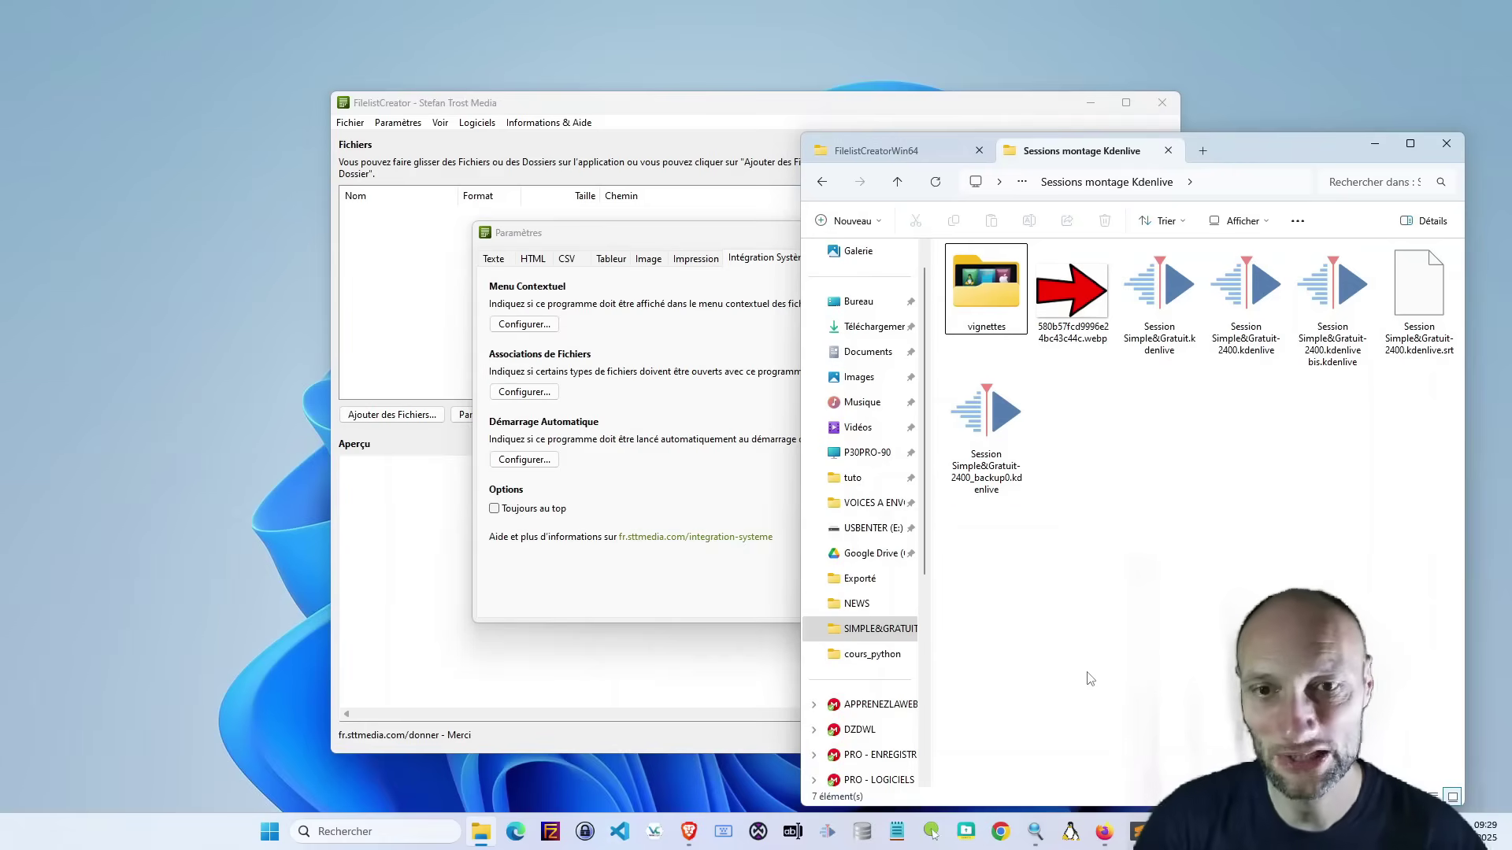
{"action": "right_click", "coordinate": [990, 296]}
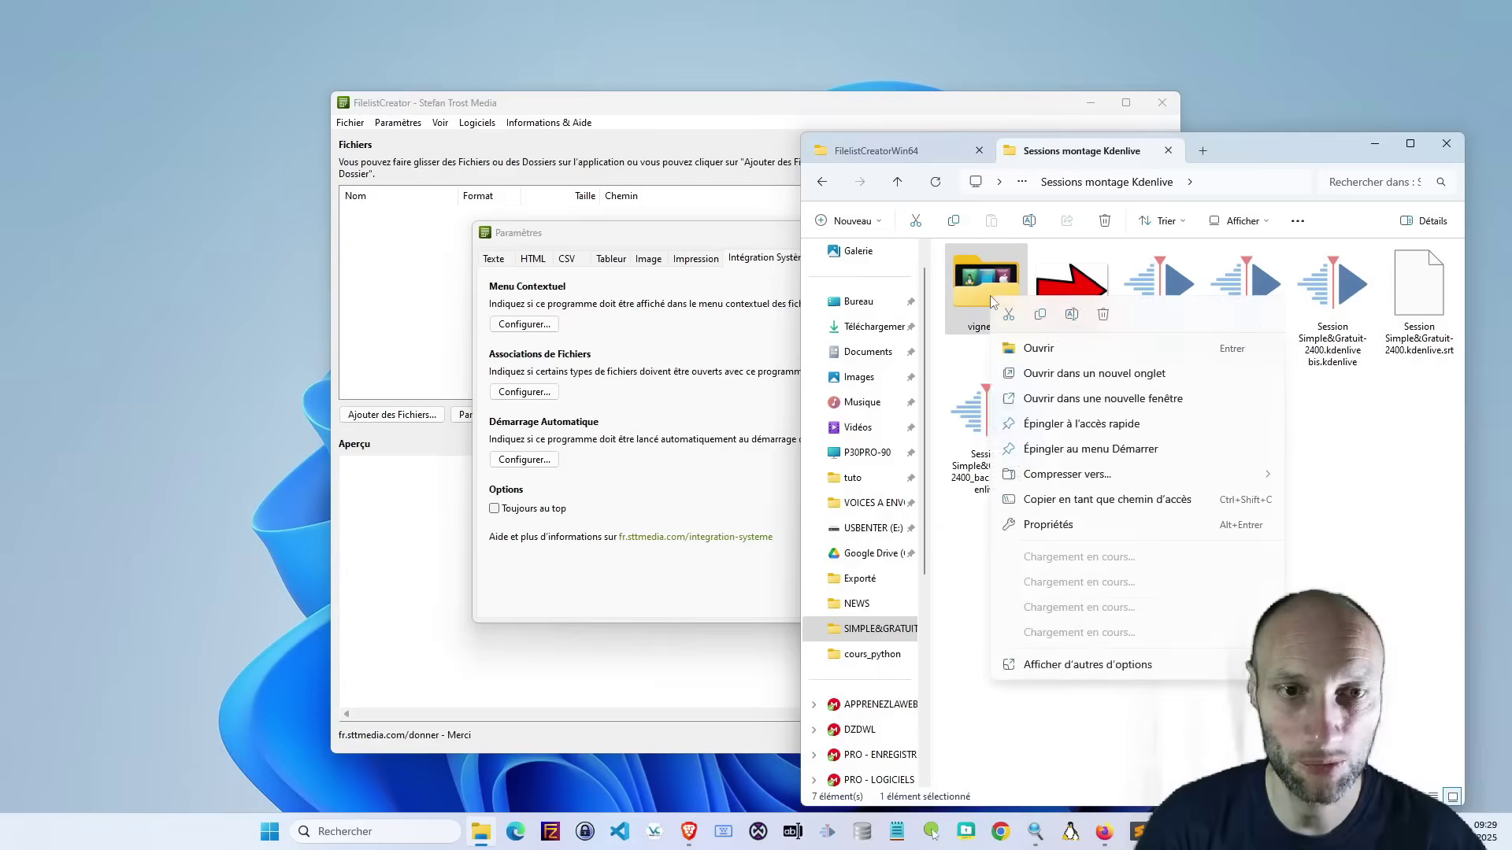
{"action": "left_click", "coordinate": [1068, 639]}
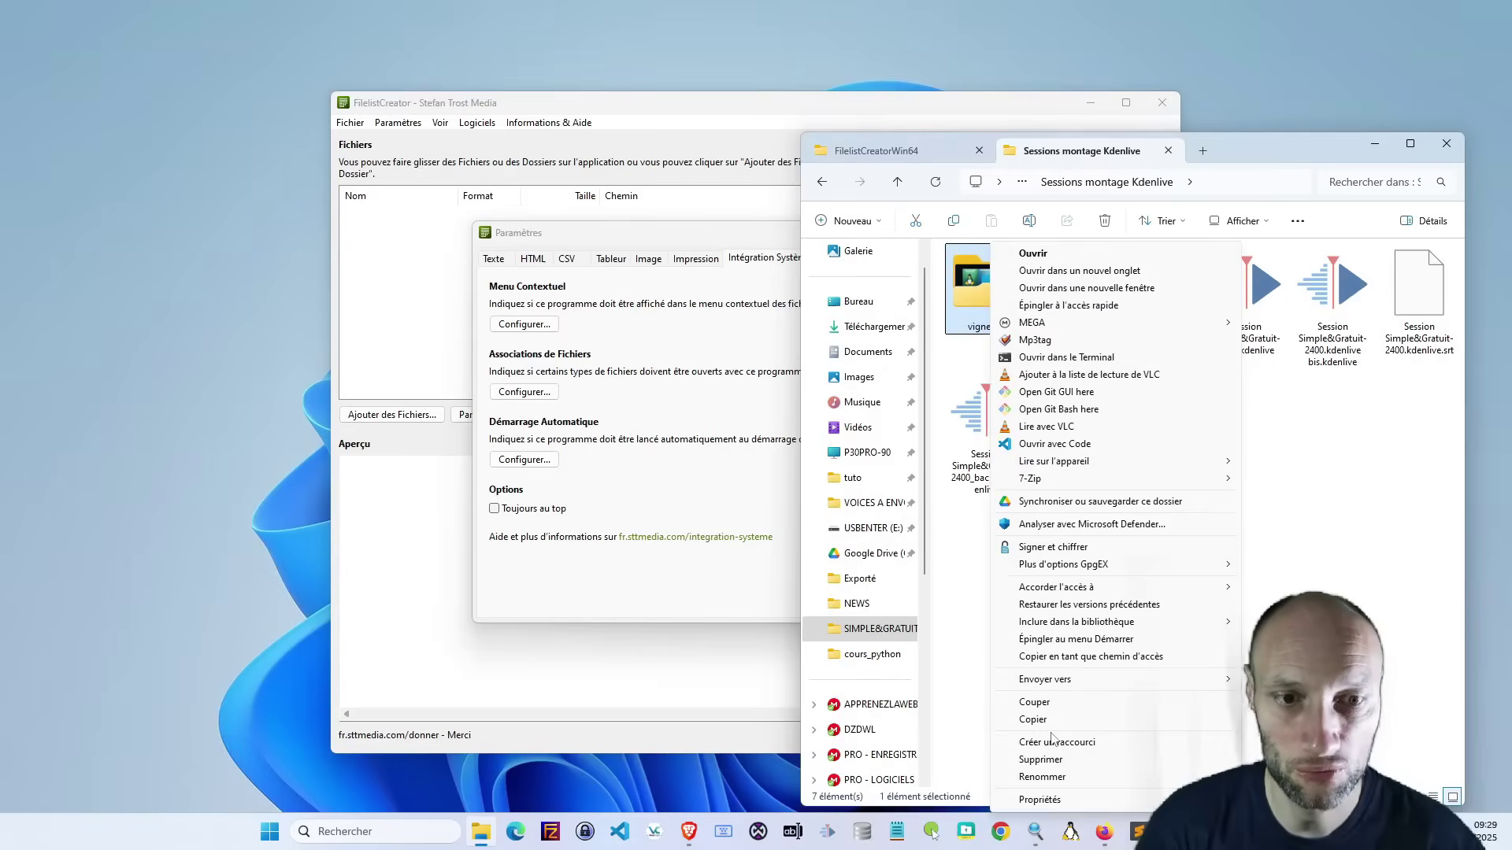
{"action": "left_click", "coordinate": [958, 666]}
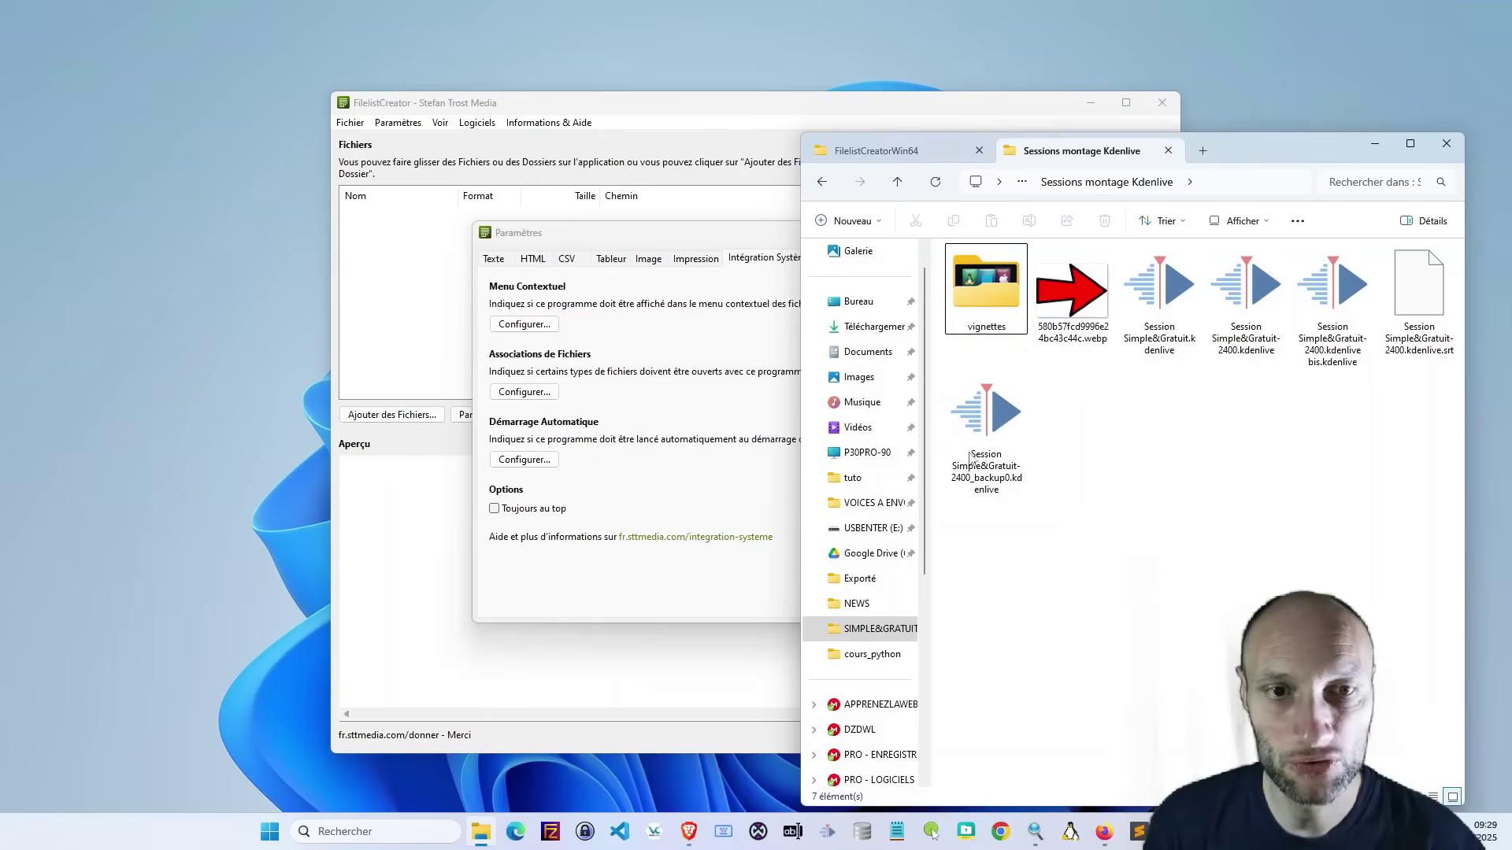
{"action": "mouse_move", "coordinate": [1053, 344]}
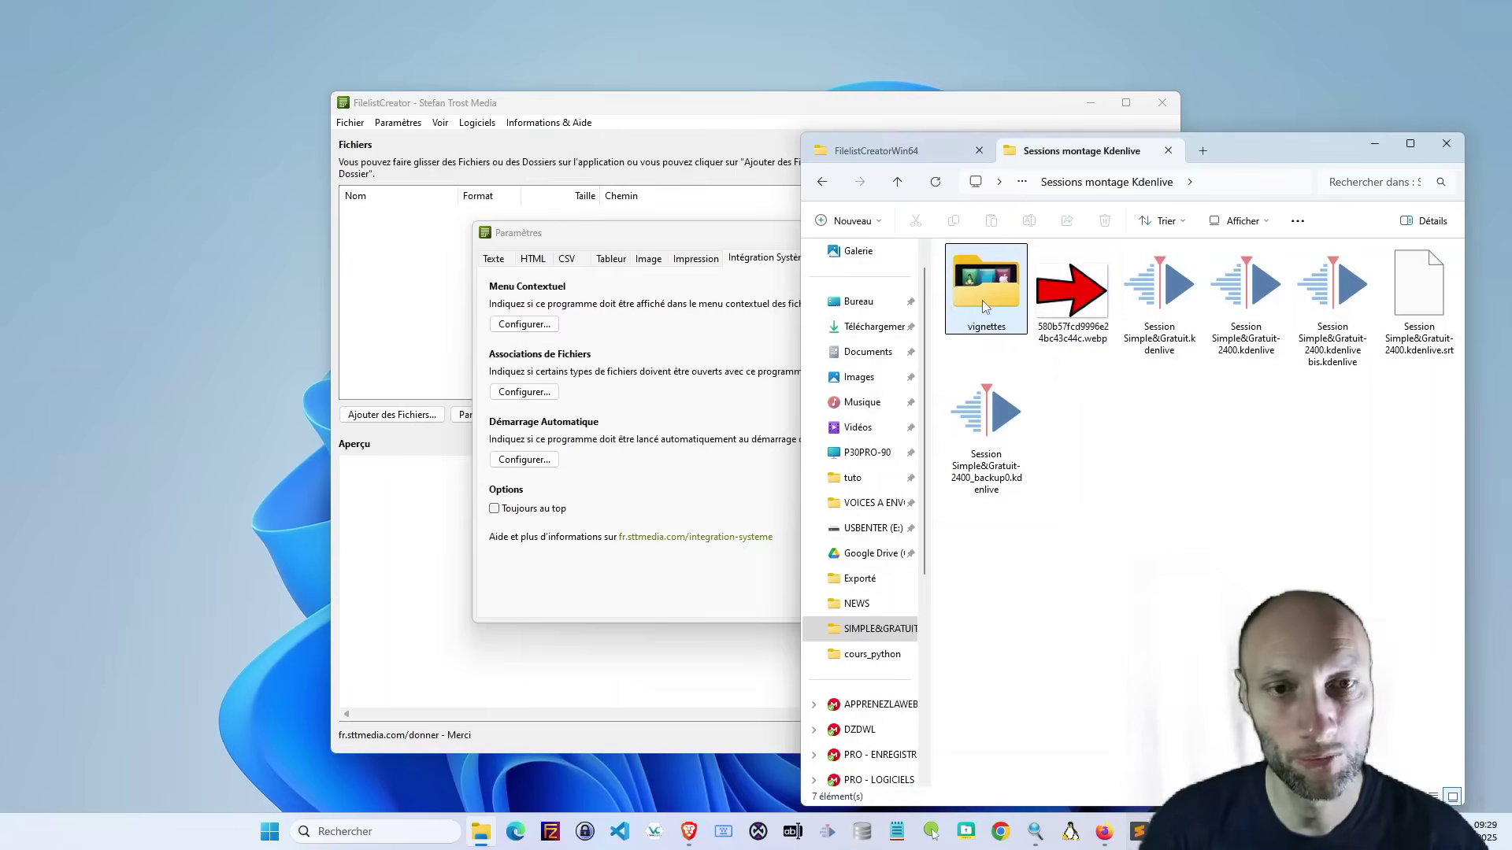
{"action": "mouse_move", "coordinate": [982, 319]}
- Return to the FilelistCreator settings and add the program to the Envoyer vers context menu
{"action": "left_click", "coordinate": [599, 330]}
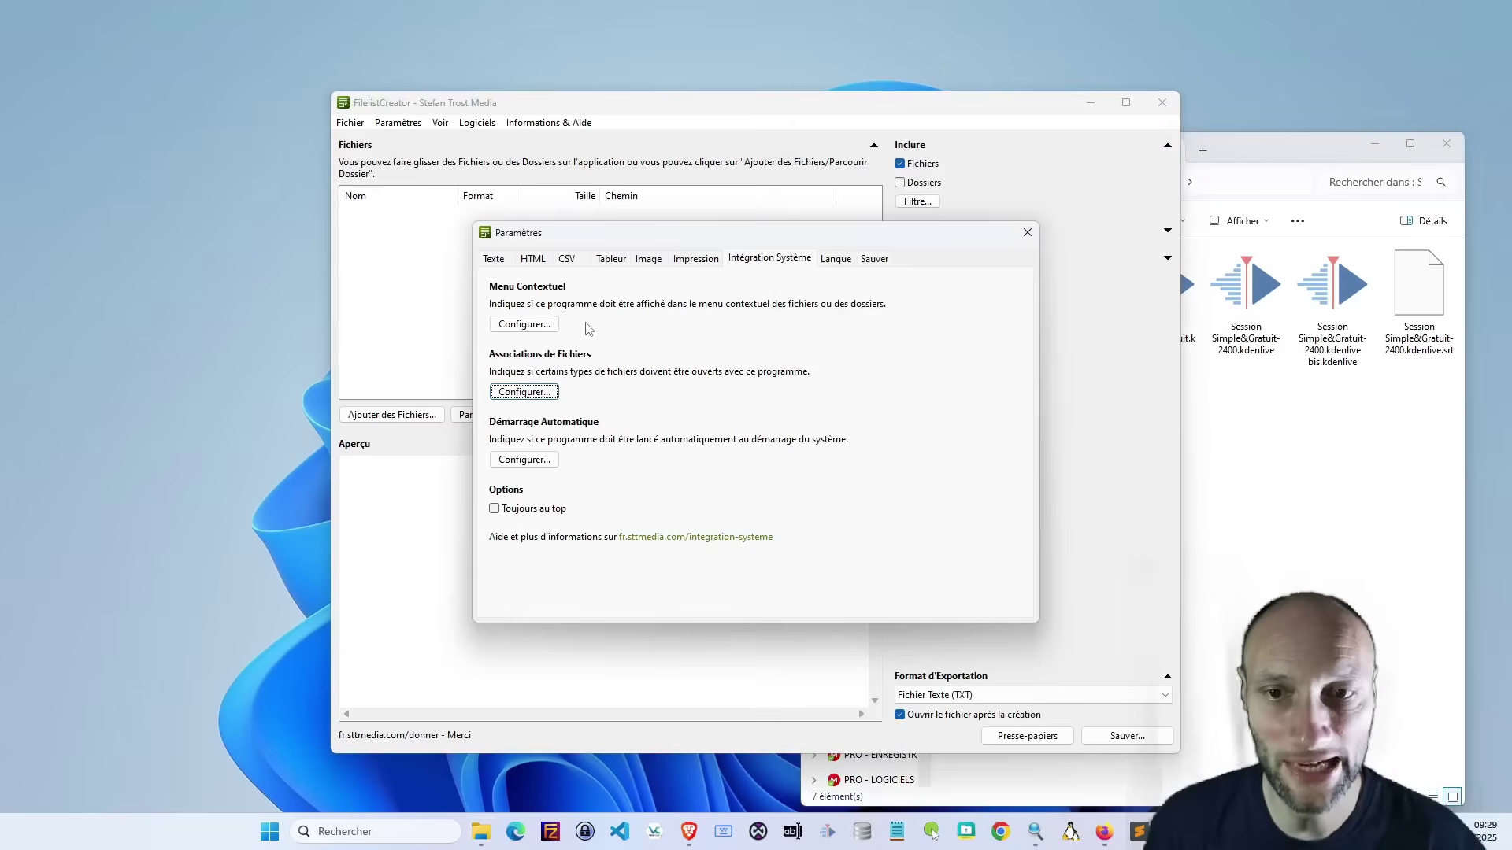
{"action": "left_click", "coordinate": [524, 324]}
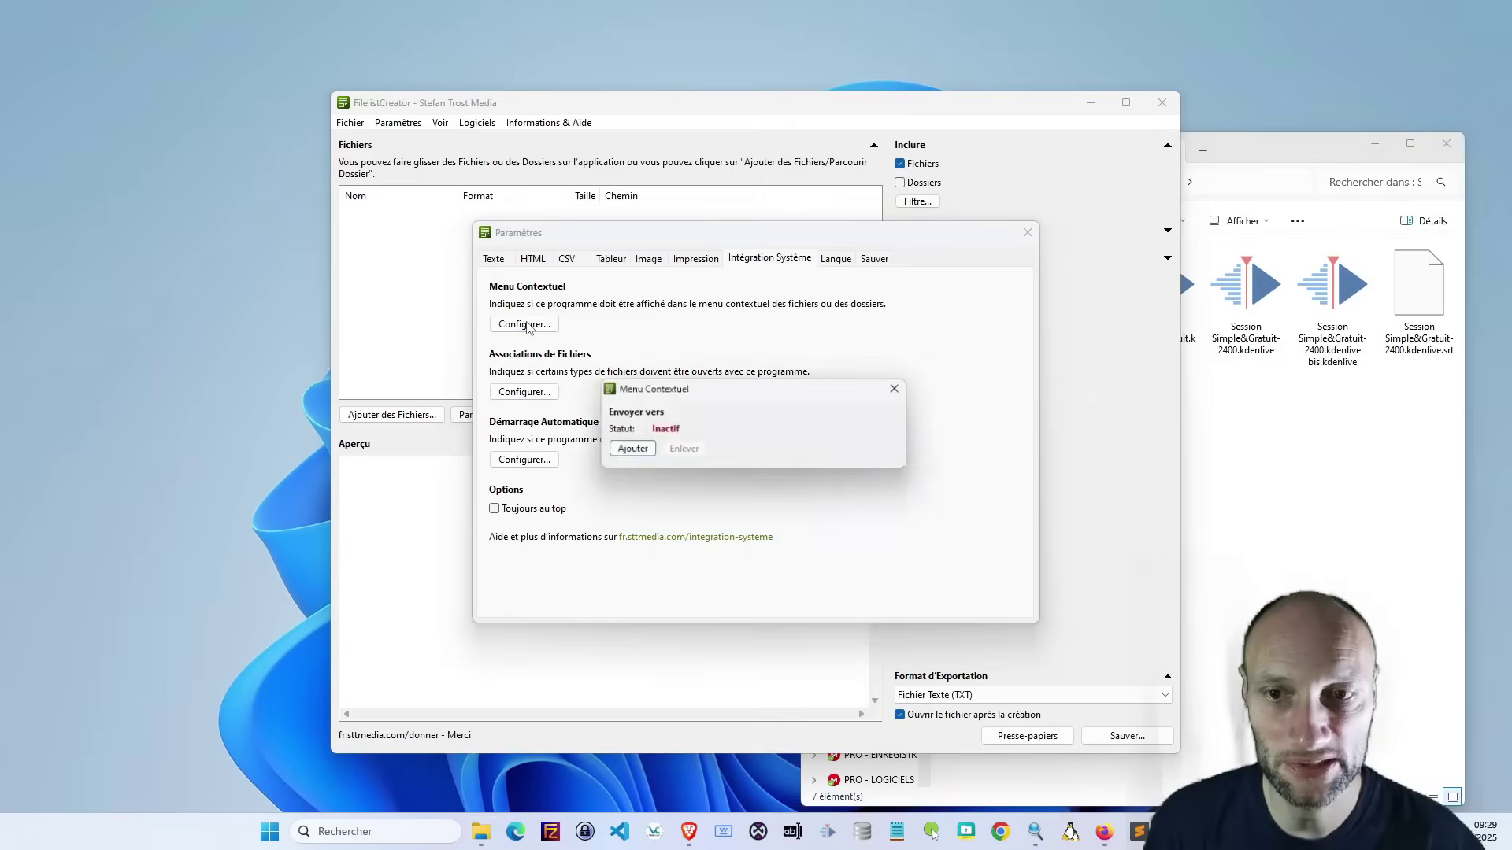
{"action": "left_click", "coordinate": [635, 454]}
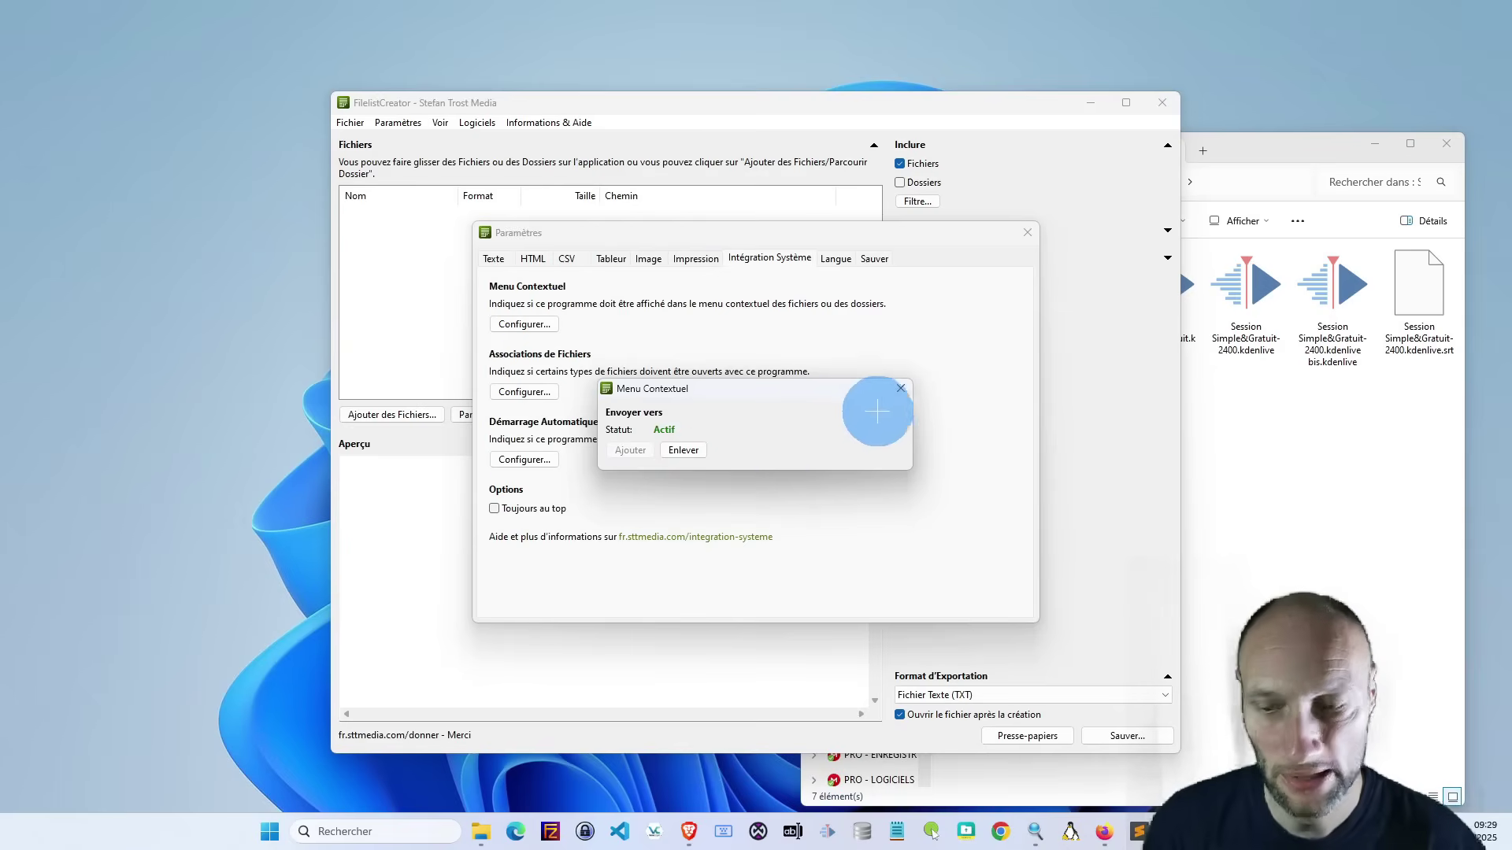
{"action": "left_click", "coordinate": [900, 388]}
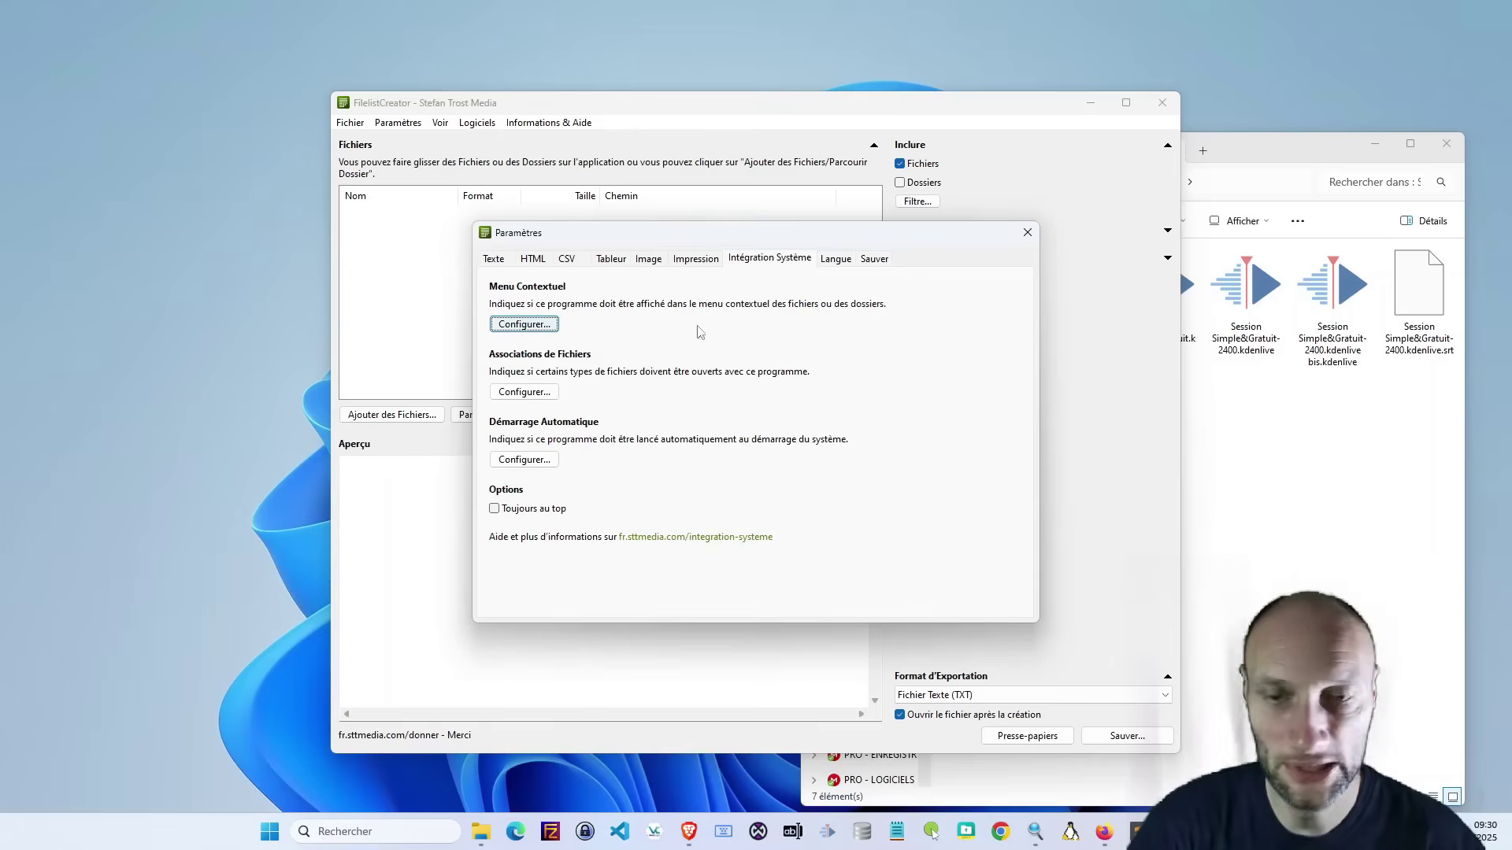
- Back in File Explorer, examine the Envoyer vers destinations offered for the vignettes folder
{"action": "left_click", "coordinate": [1255, 443]}
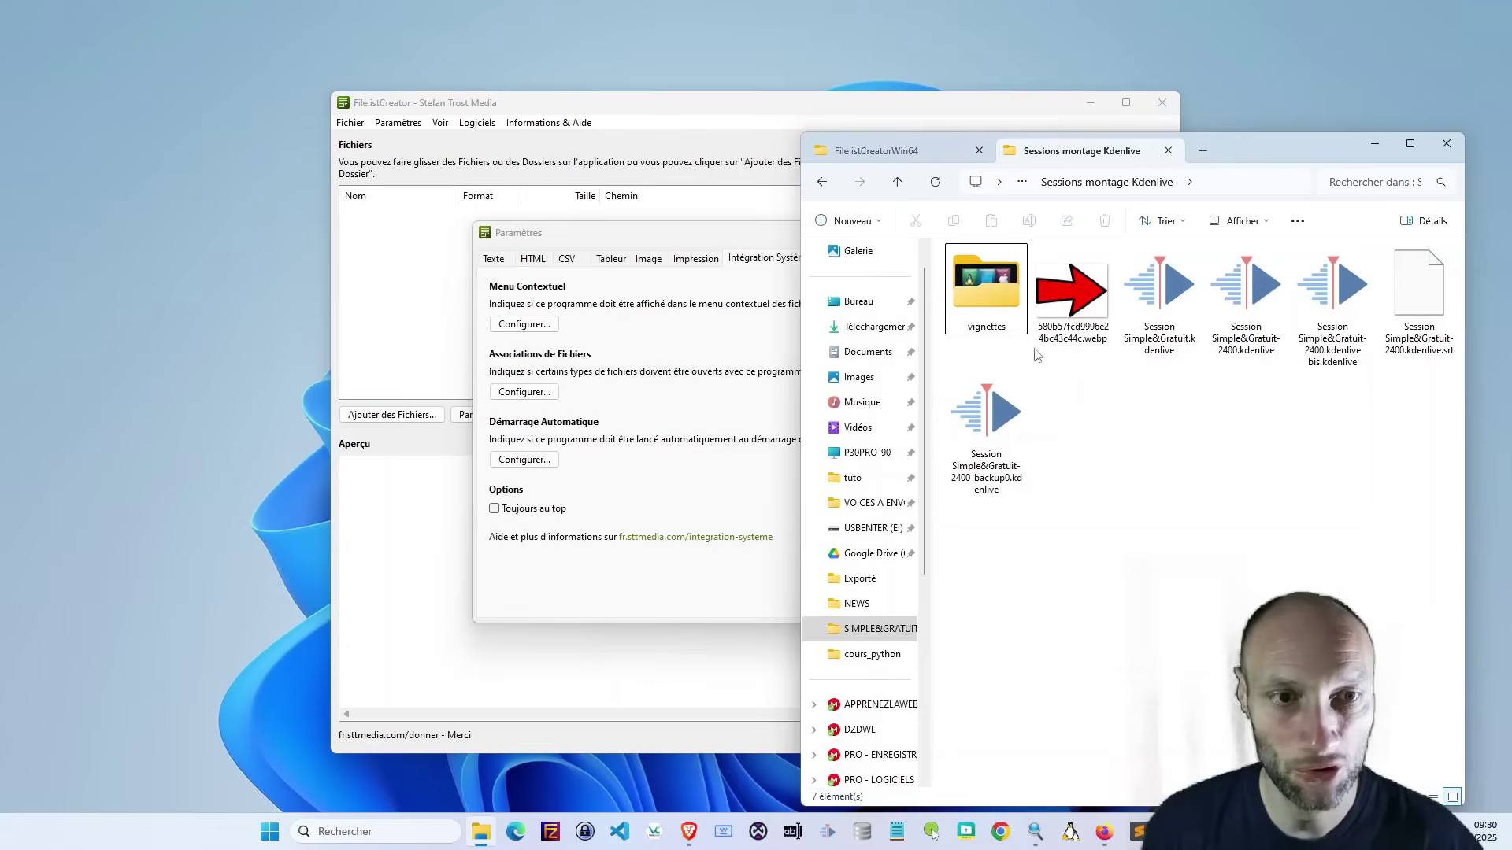
{"action": "right_click", "coordinate": [994, 285]}
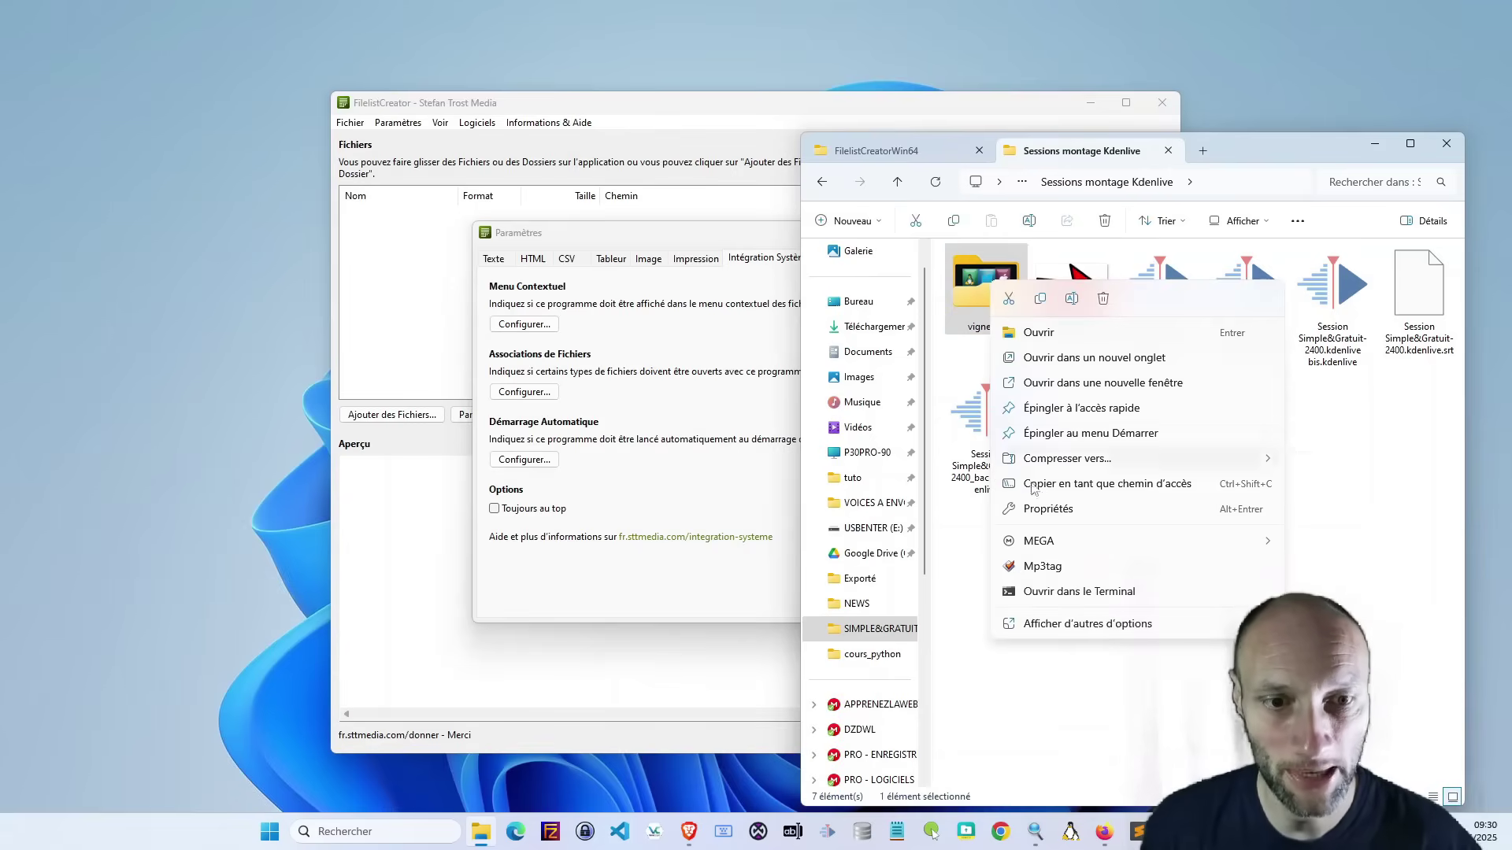
{"action": "left_click", "coordinate": [1027, 627]}
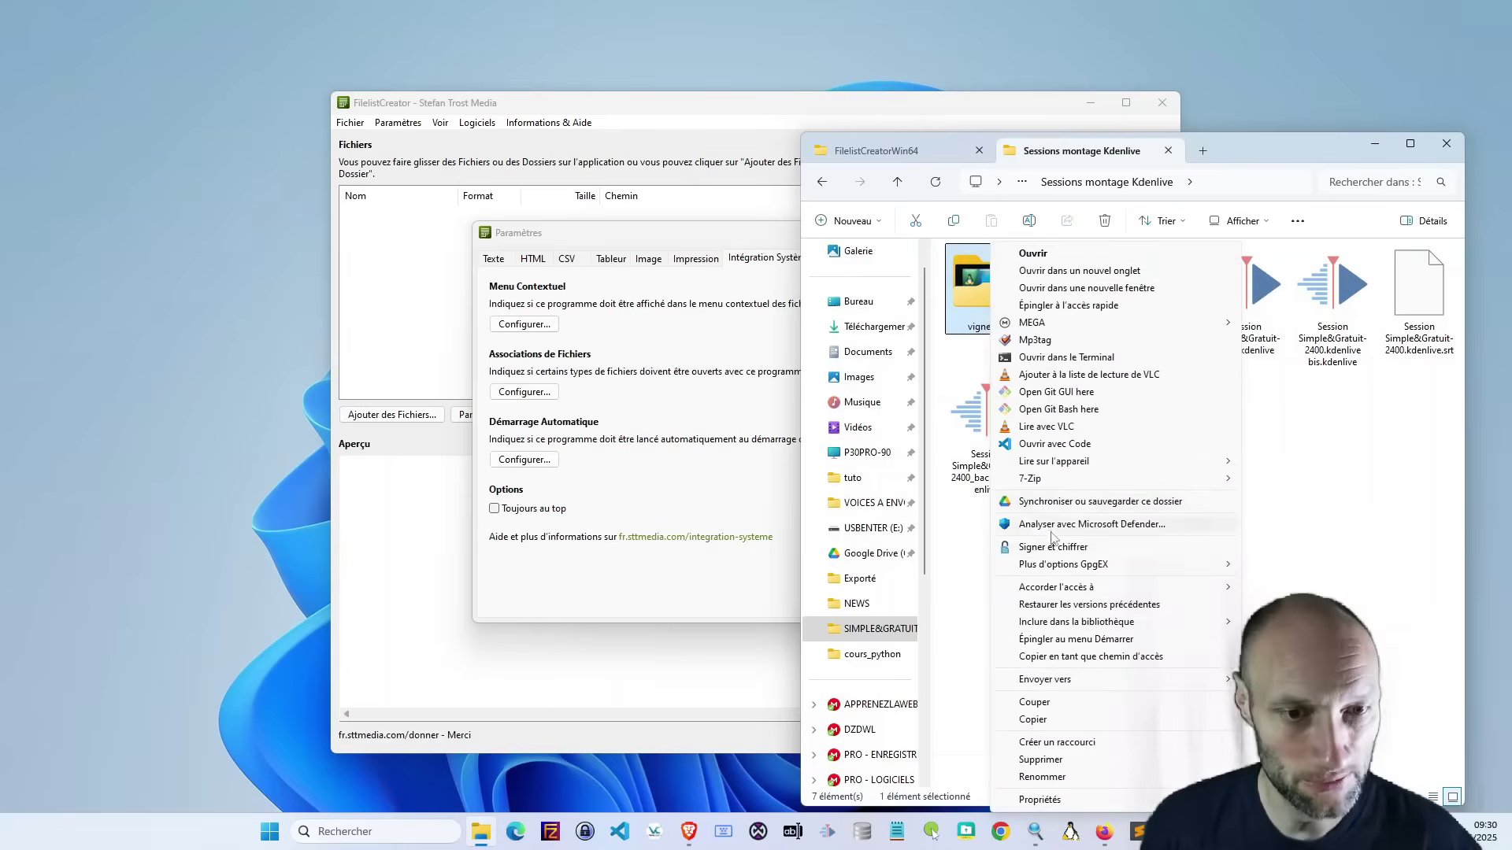
{"action": "mouse_move", "coordinate": [1060, 685]}
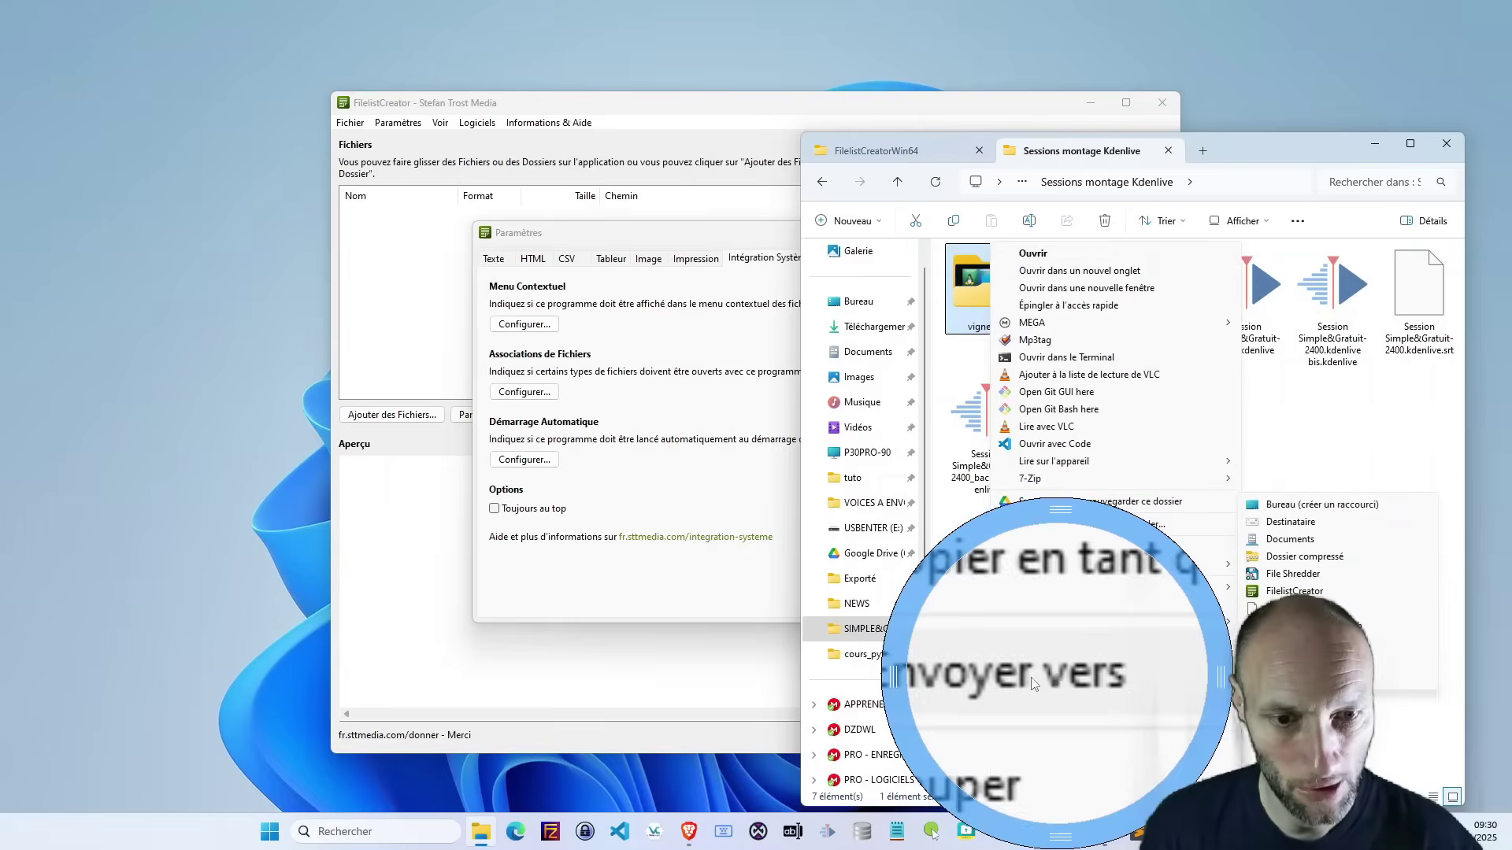
{"action": "left_click", "coordinate": [1040, 683]}
{"action": "right_click", "coordinate": [983, 282]}
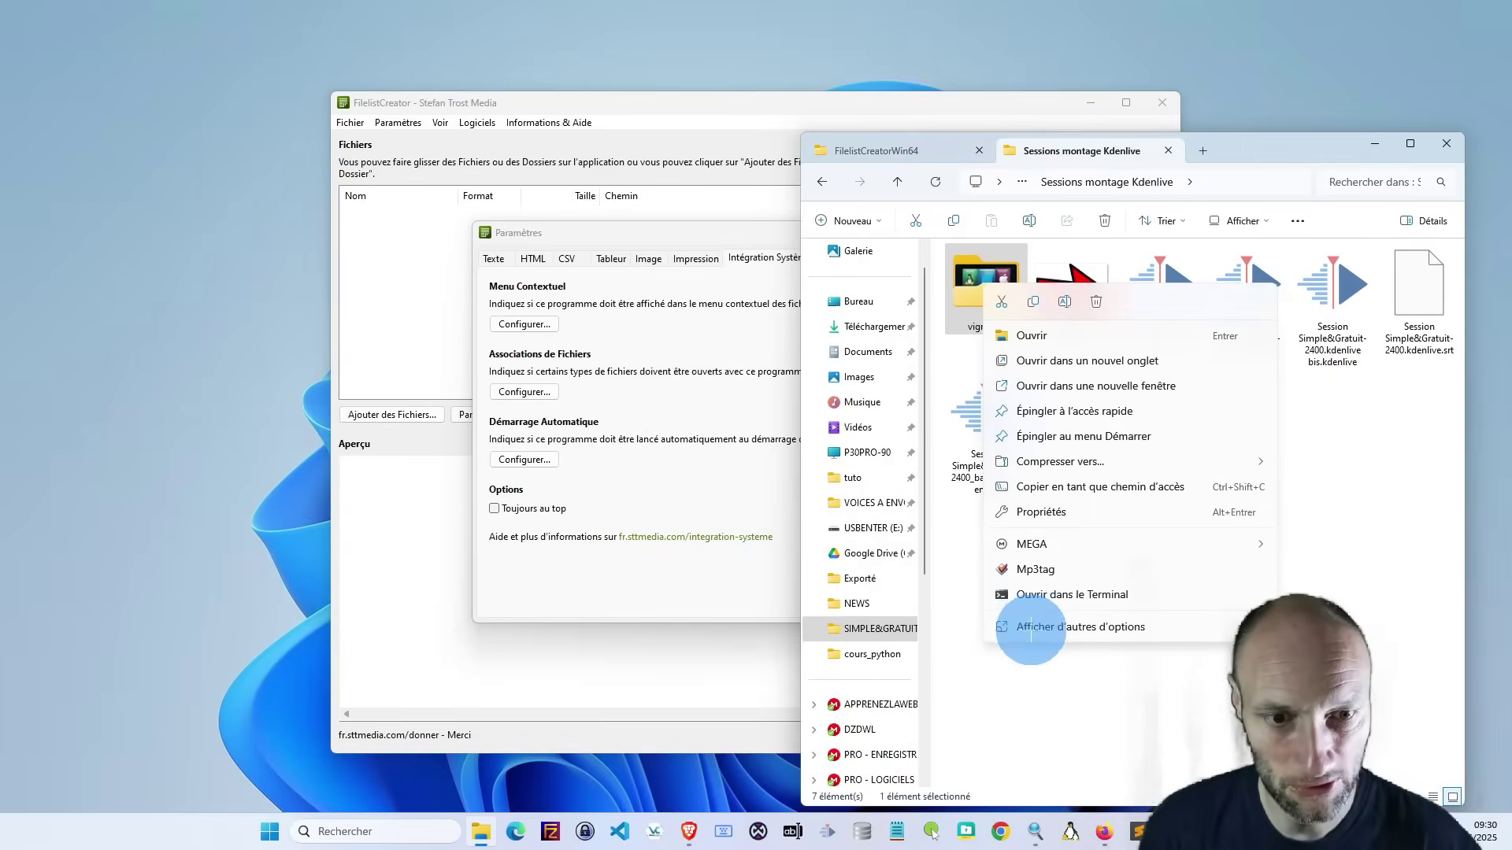
{"action": "left_click", "coordinate": [1031, 629]}
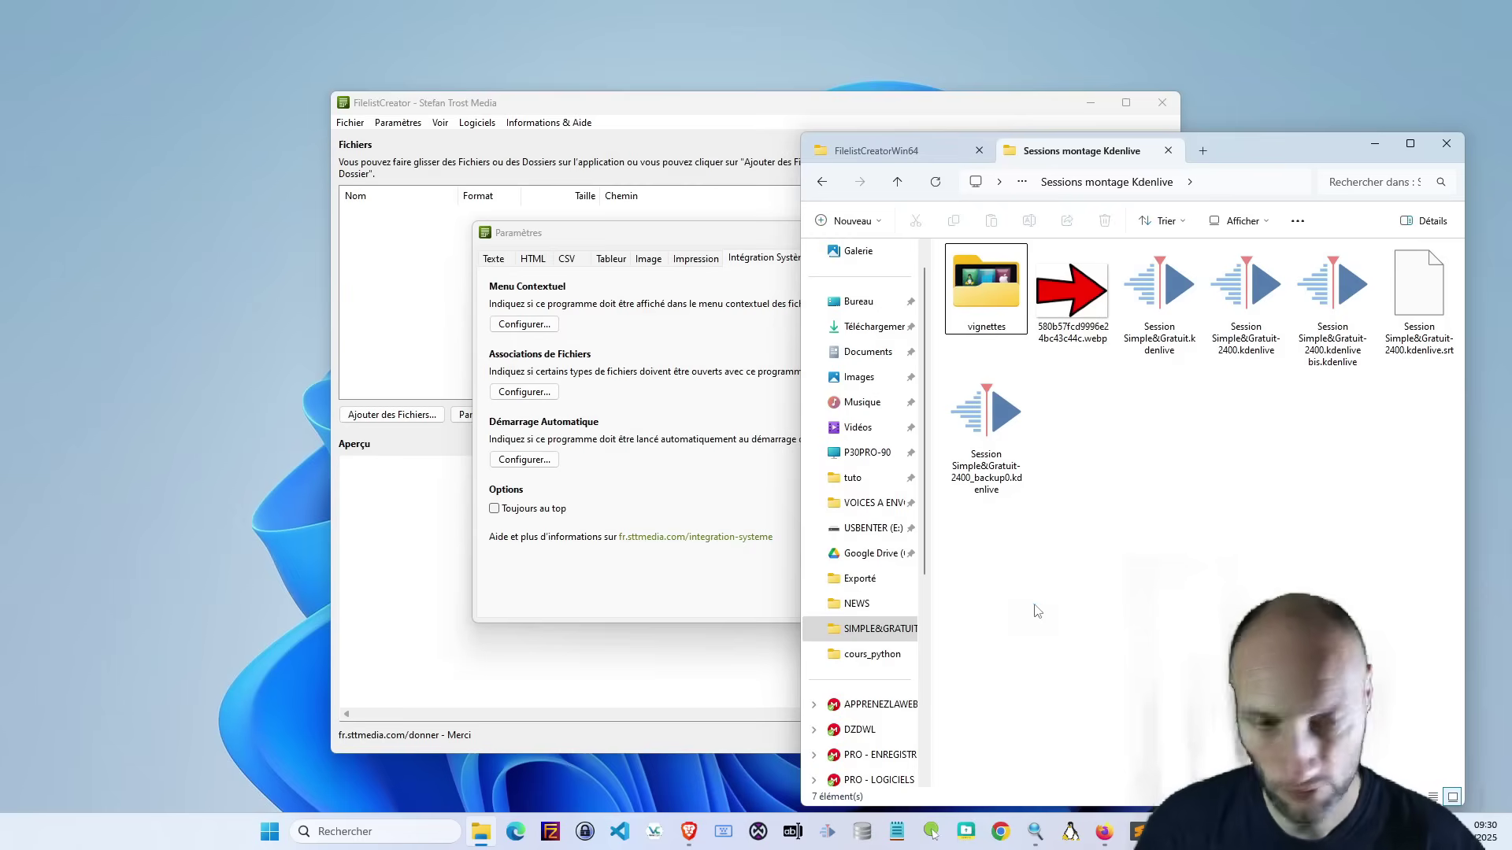
- Send the vignettes folder to FilelistCreator through Envoyer vers
{"action": "left_click", "coordinate": [987, 293]}
{"action": "right_click", "coordinate": [986, 291]}
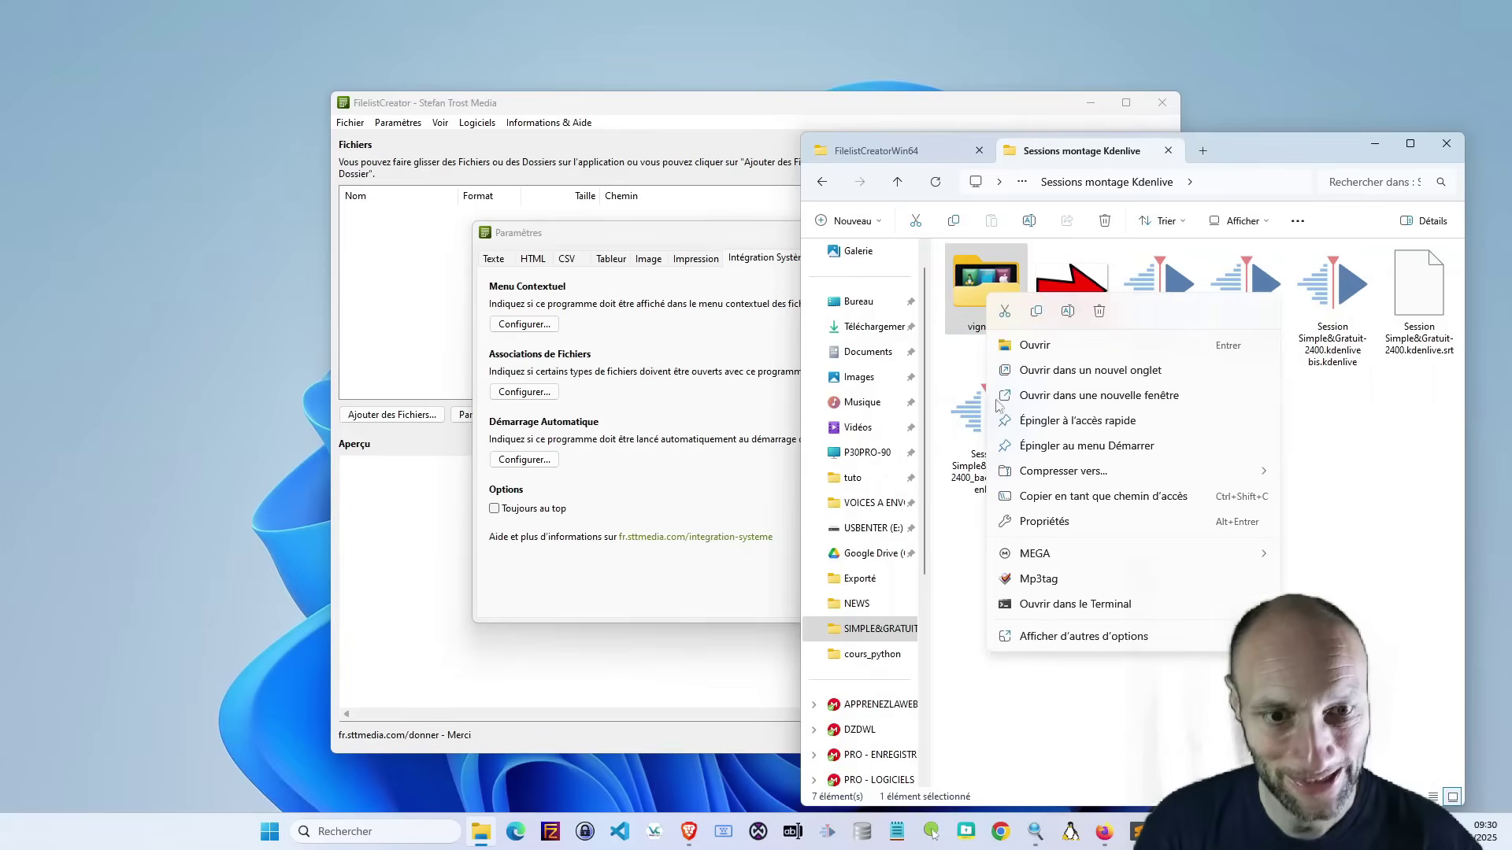
{"action": "left_click", "coordinate": [1040, 642]}
{"action": "right_click", "coordinate": [986, 292]}
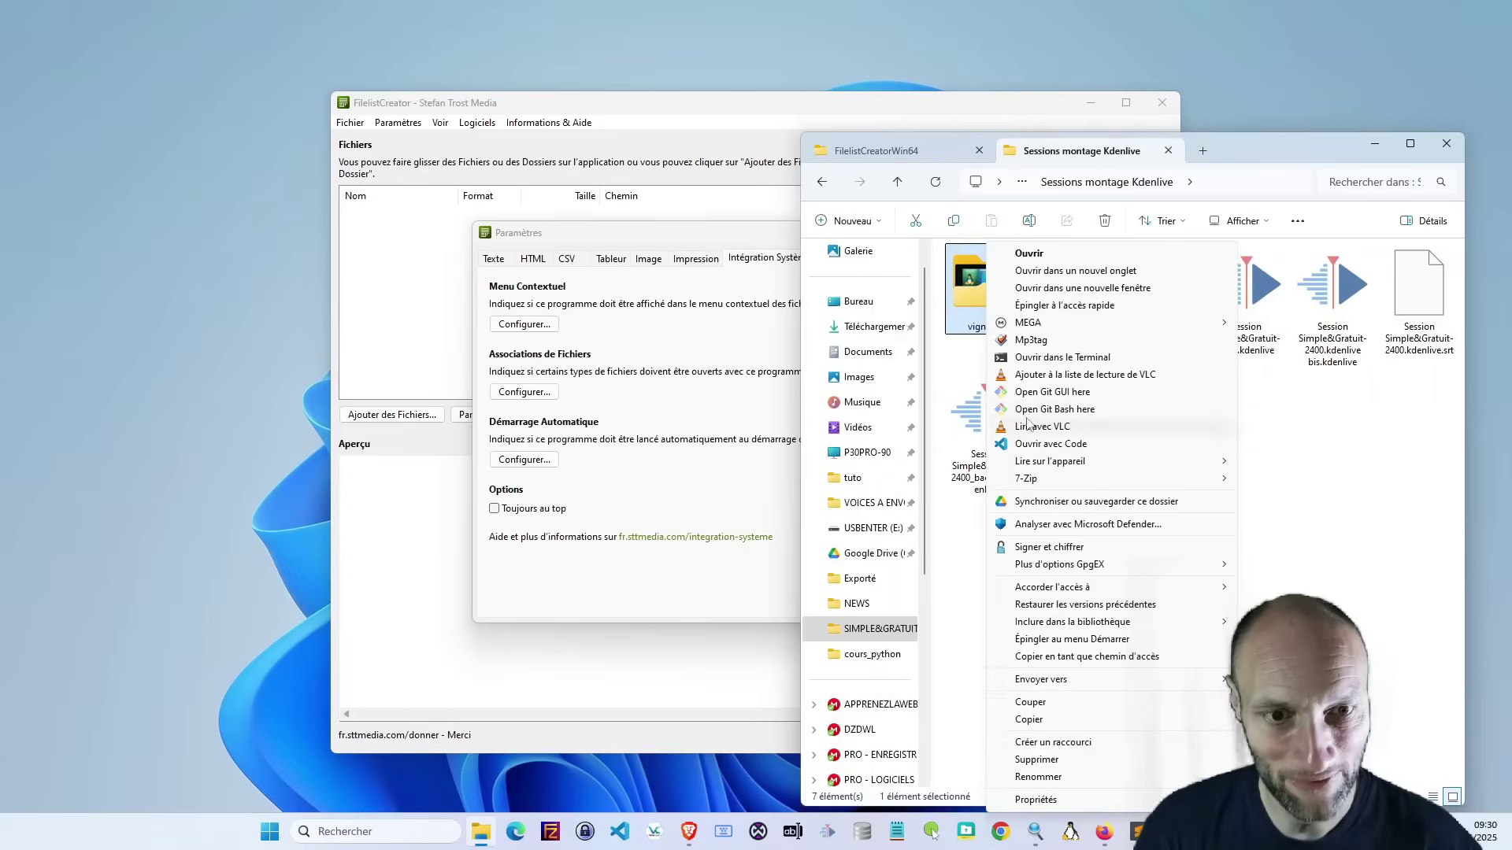
{"action": "left_click", "coordinate": [1033, 679]}
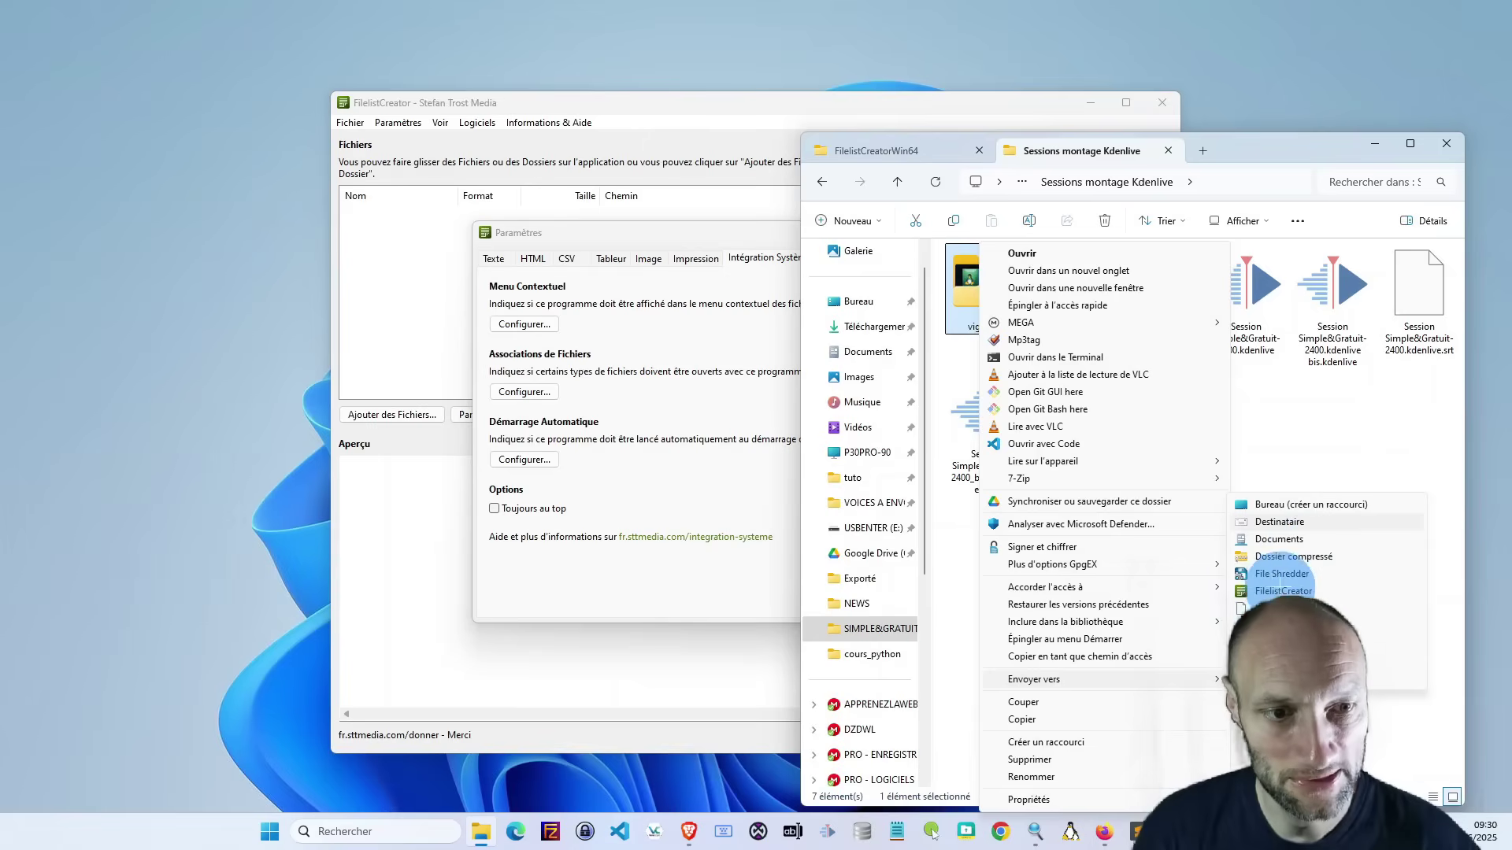
{"action": "left_click", "coordinate": [1283, 592]}
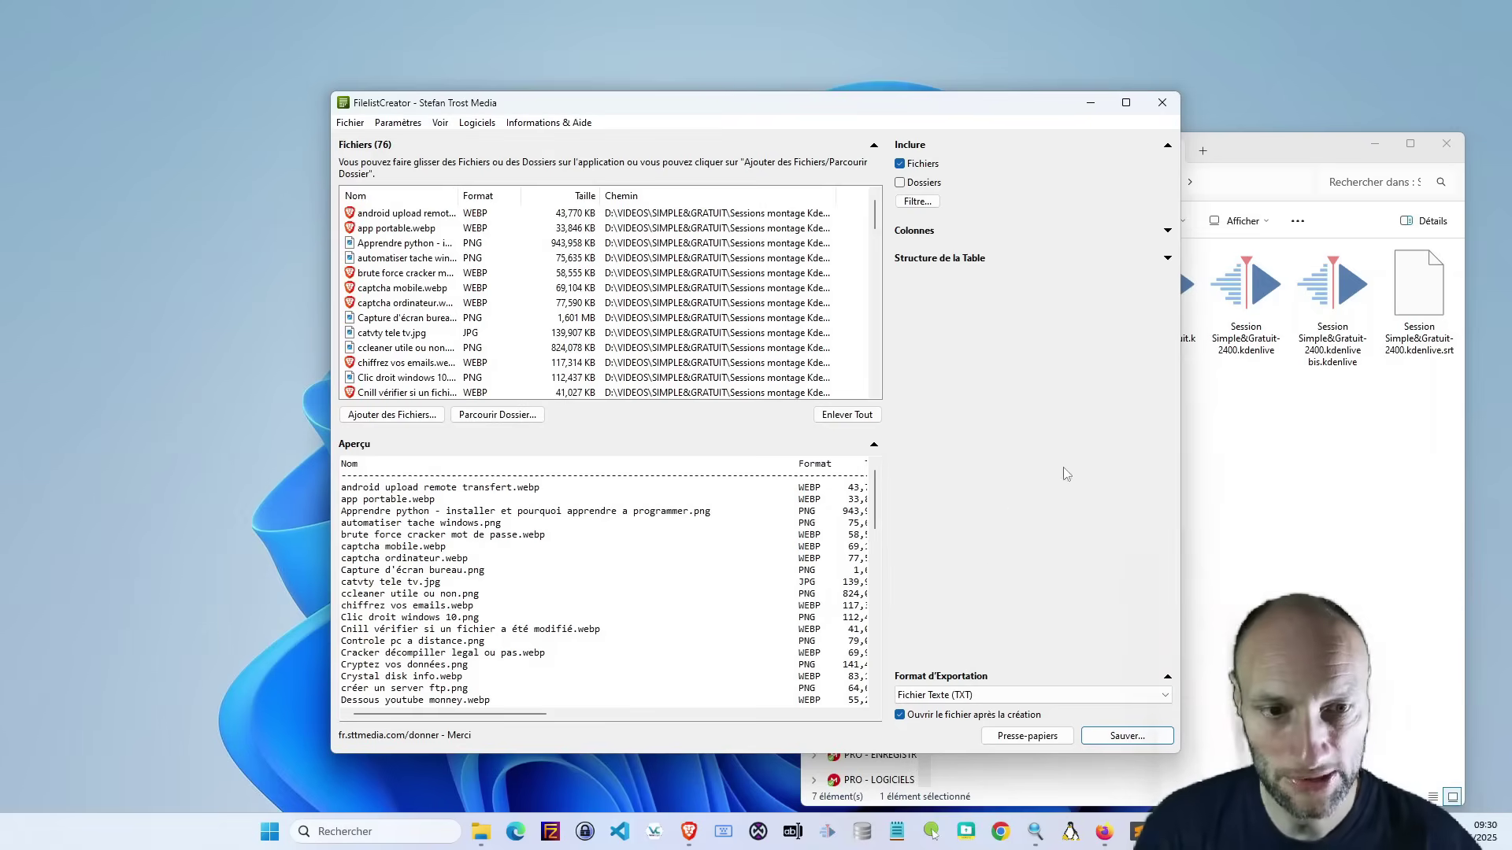
- Open the vignettes folder in File Explorer and compare its images with FilelistCreator's file list and preview
{"action": "left_click_drag", "start_coordinate": [977, 101], "coordinate": [650, 55]}
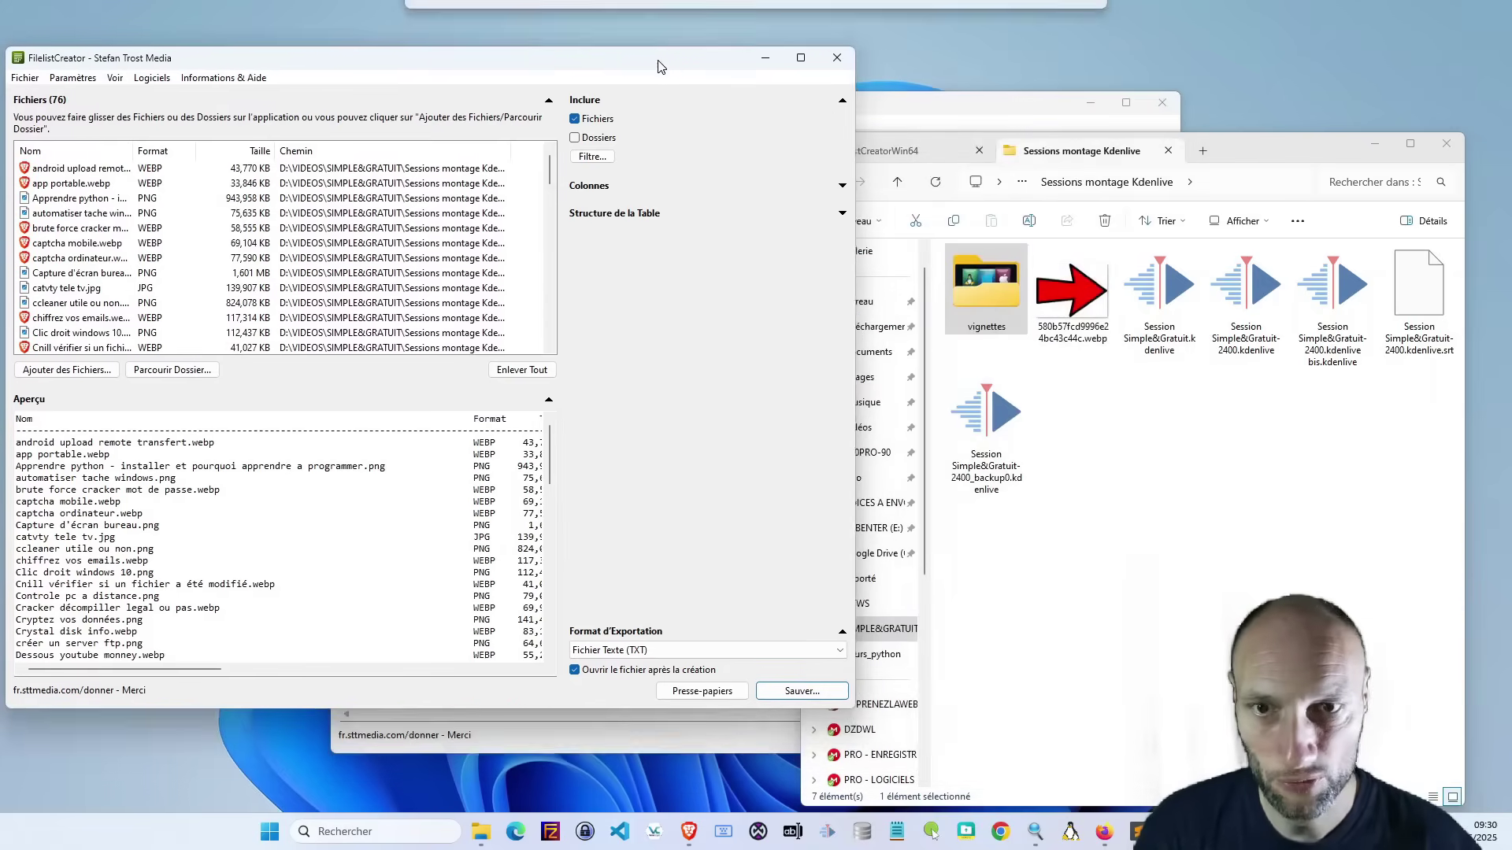
{"action": "double_click", "coordinate": [1003, 290]}
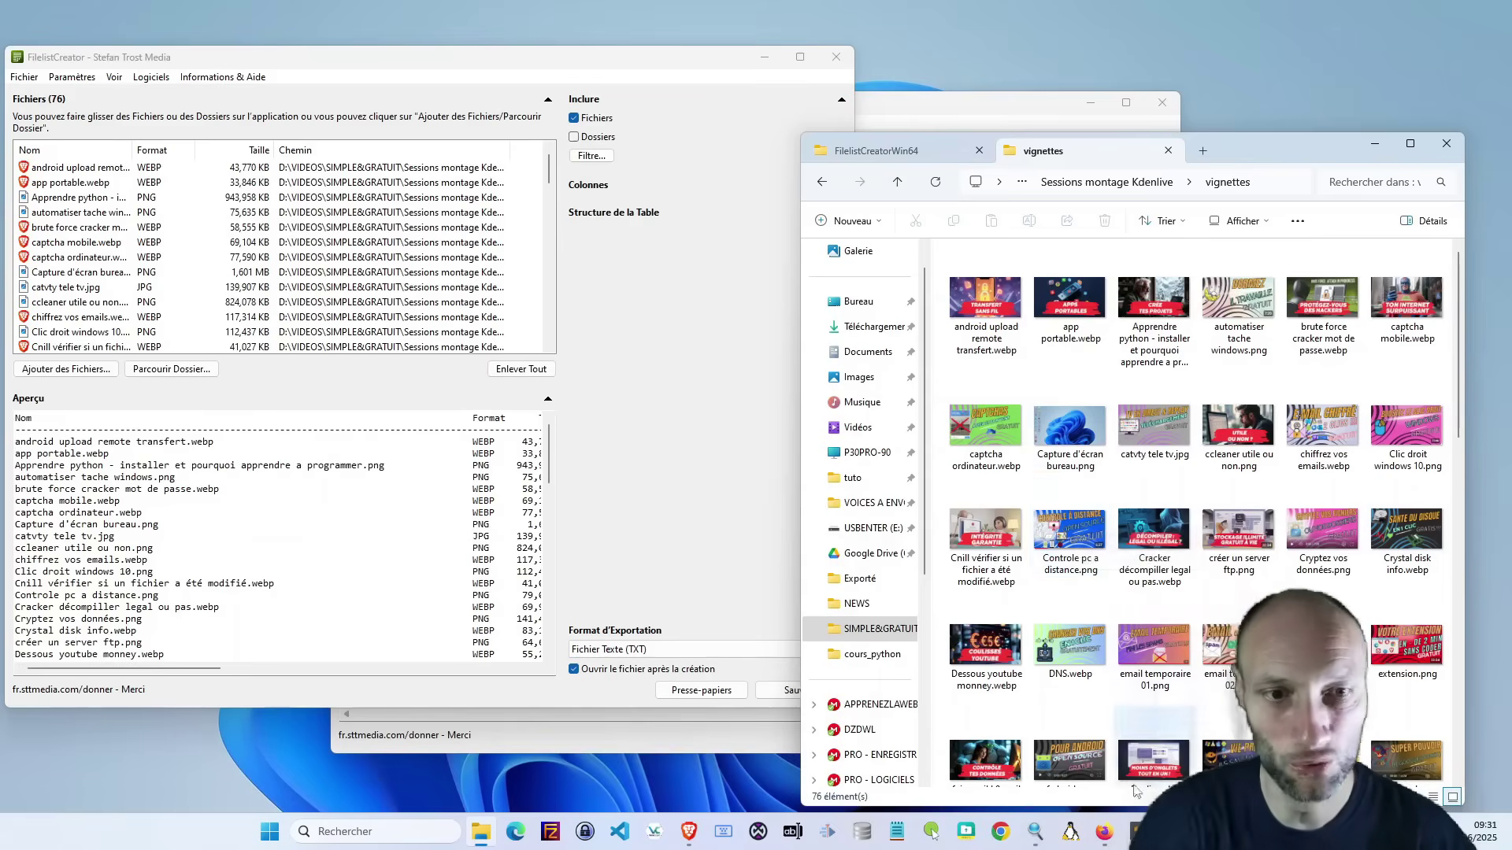
{"action": "scroll", "coordinate": [1077, 515], "scroll_direction": "down", "scroll_amount": 10}
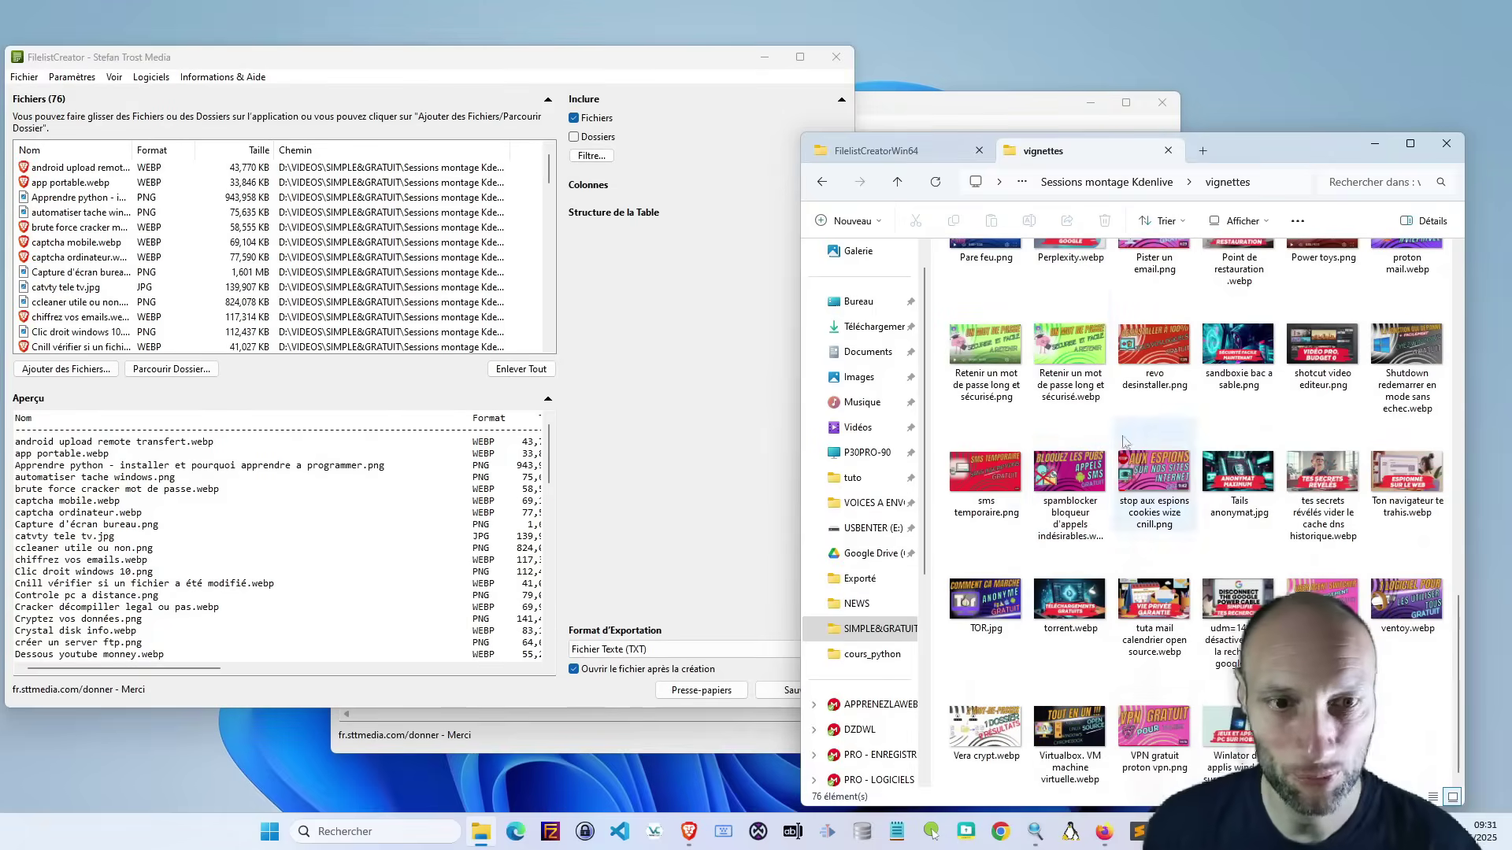
{"action": "left_click_drag", "start_coordinate": [694, 51], "coordinate": [1000, 56]}
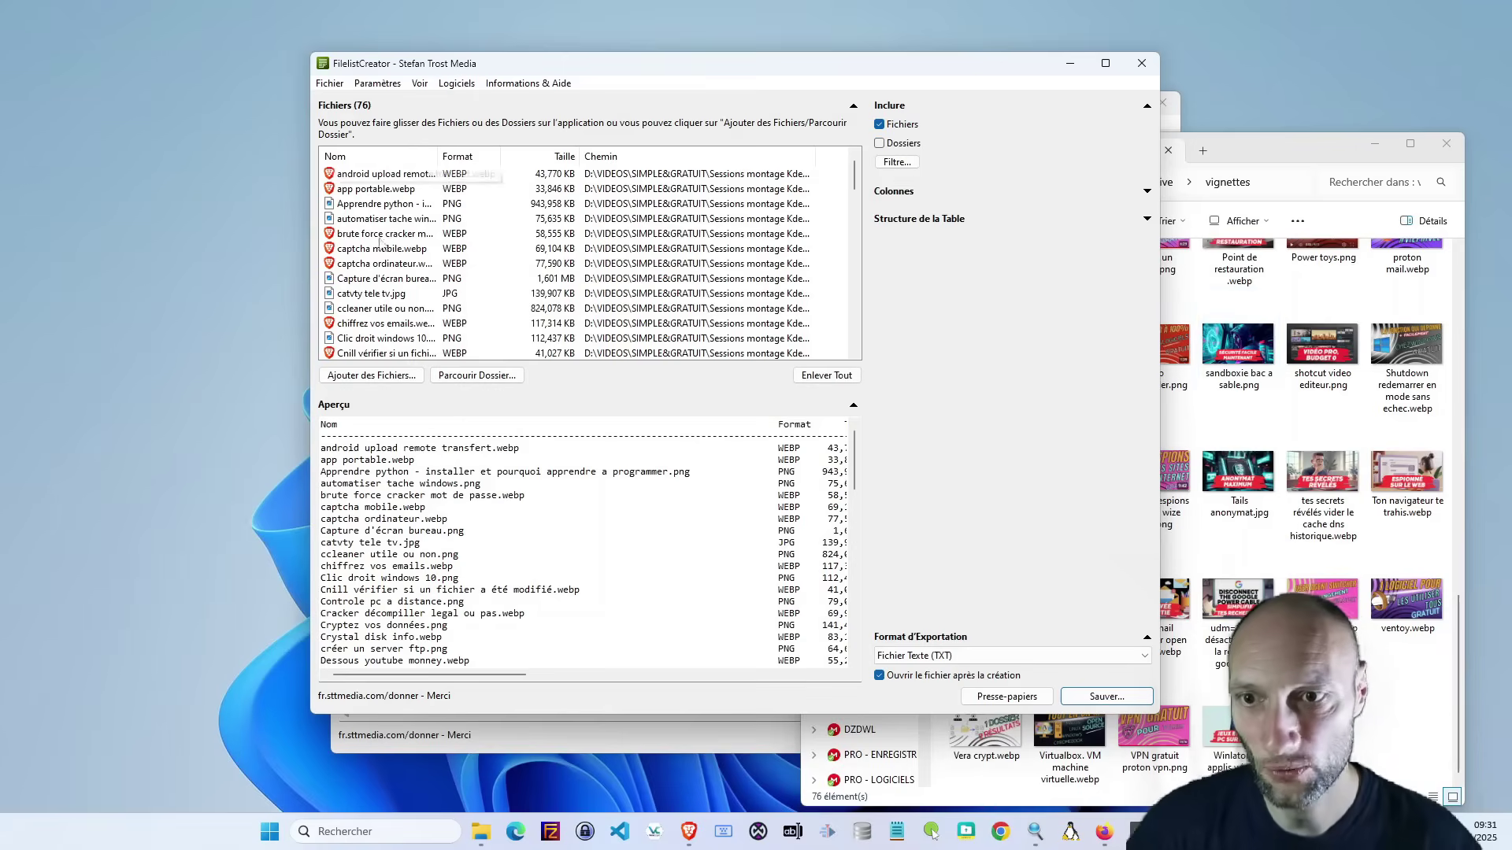
{"action": "scroll", "coordinate": [385, 340], "scroll_direction": "down", "scroll_amount": 10}
{"action": "scroll", "coordinate": [385, 340], "scroll_direction": "down", "scroll_amount": 12}
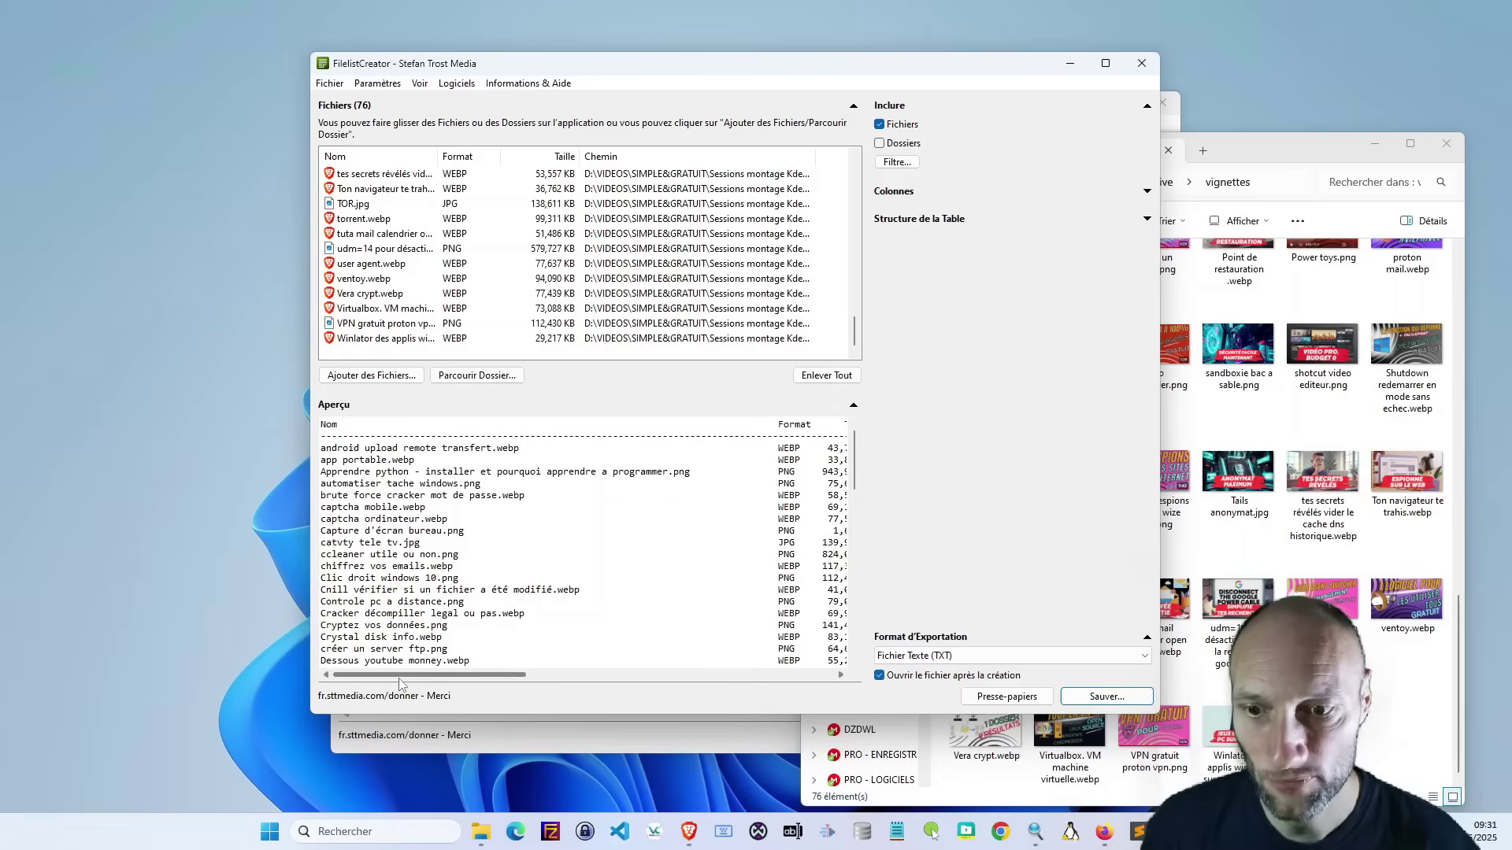
{"action": "mouse_move", "coordinate": [399, 674]}
{"action": "left_mouse_down"}
{"action": "mouse_move", "coordinate": [719, 685]}
{"action": "mouse_move", "coordinate": [373, 671]}
{"action": "left_mouse_up"}
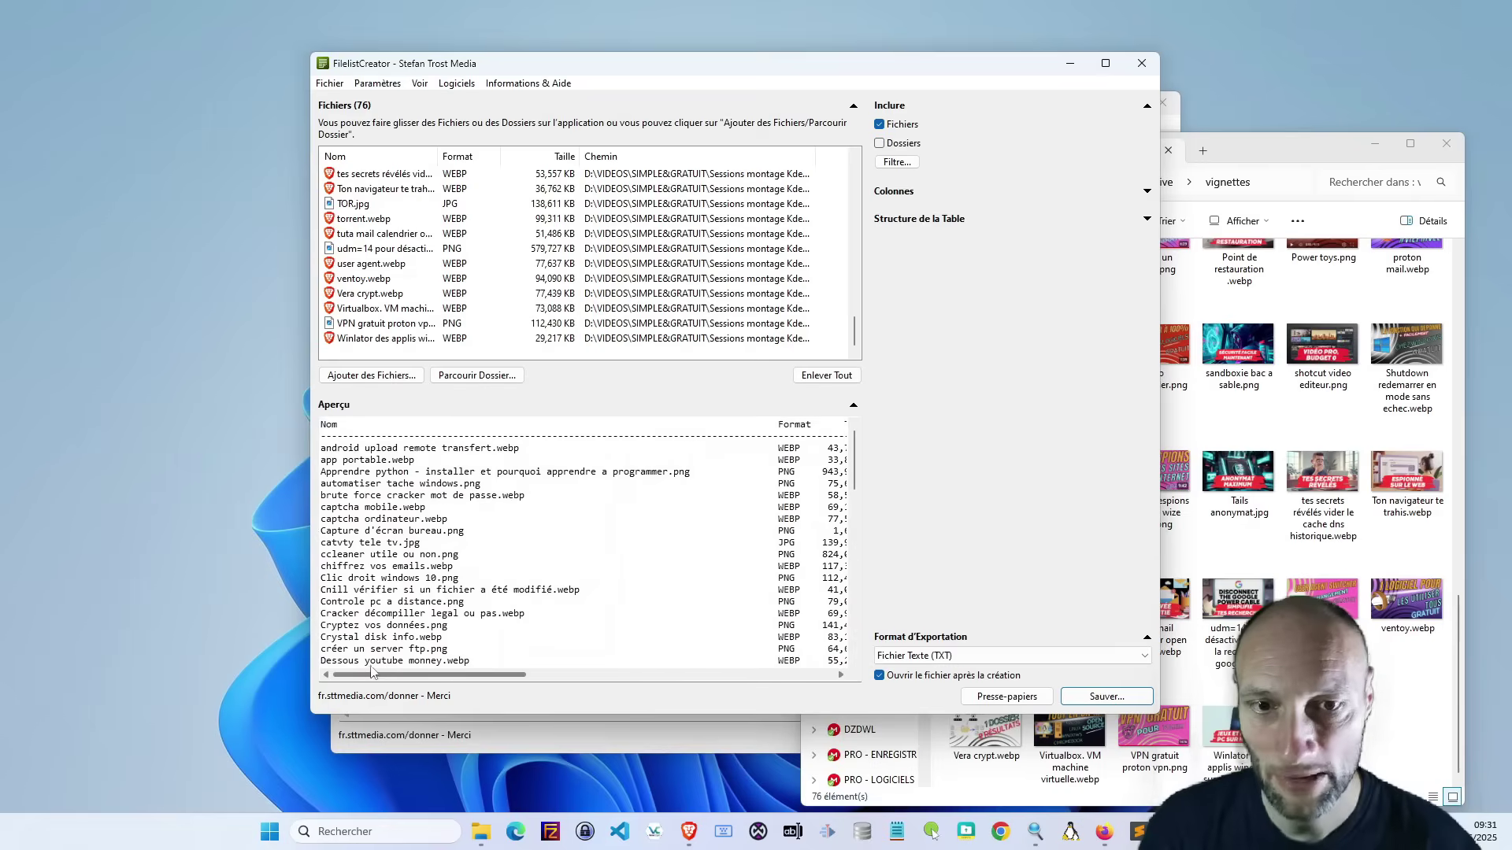
- Examine the available column categories and the Auteur, Titre and Nombre de Pages columns offered for documents
{"action": "left_click", "coordinate": [898, 192]}
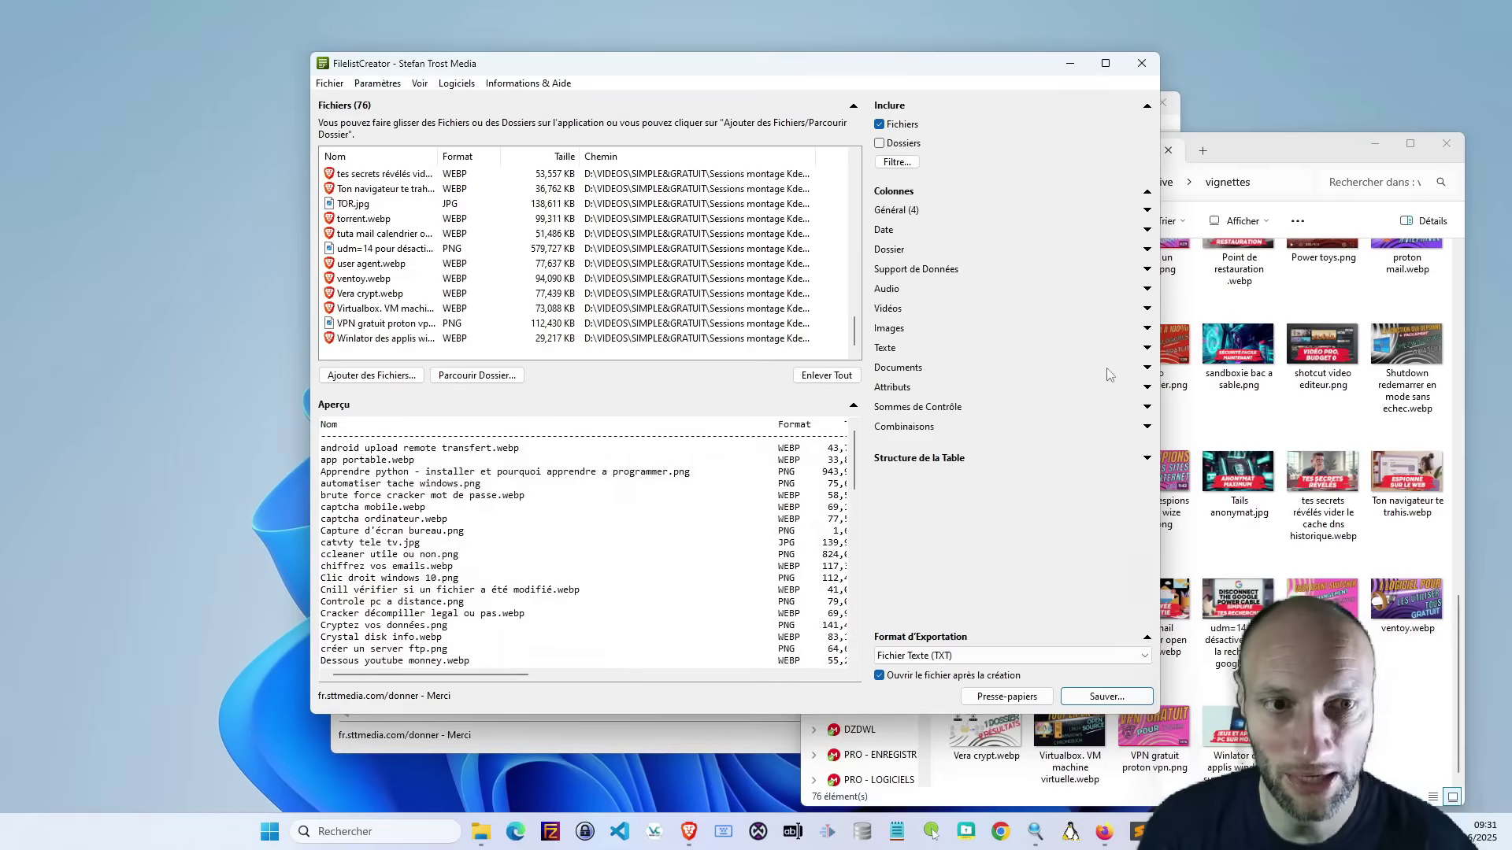
{"action": "left_click", "coordinate": [1148, 369]}
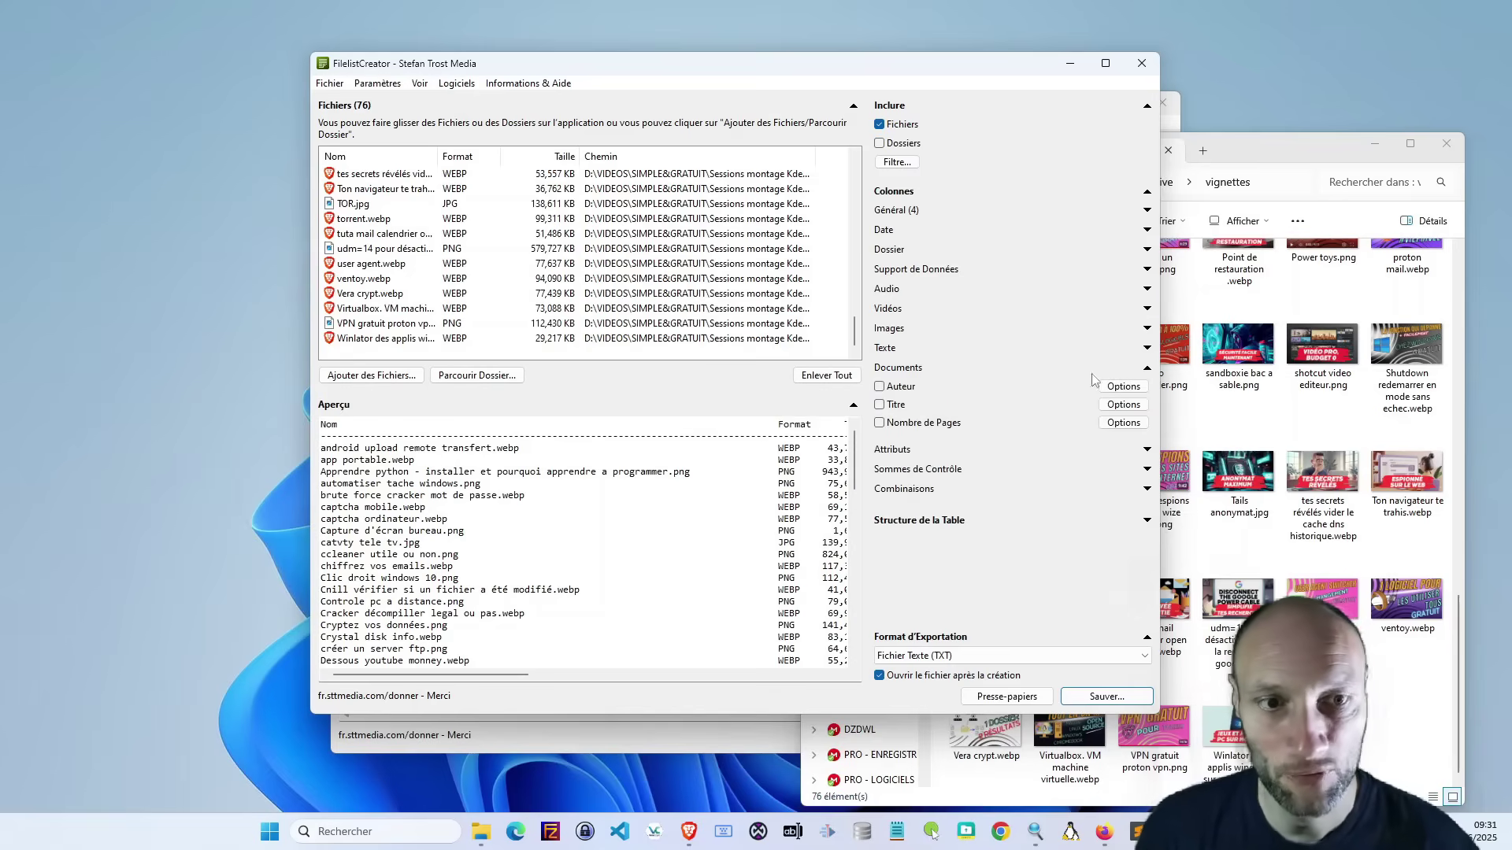
{"action": "left_click", "coordinate": [1148, 368]}
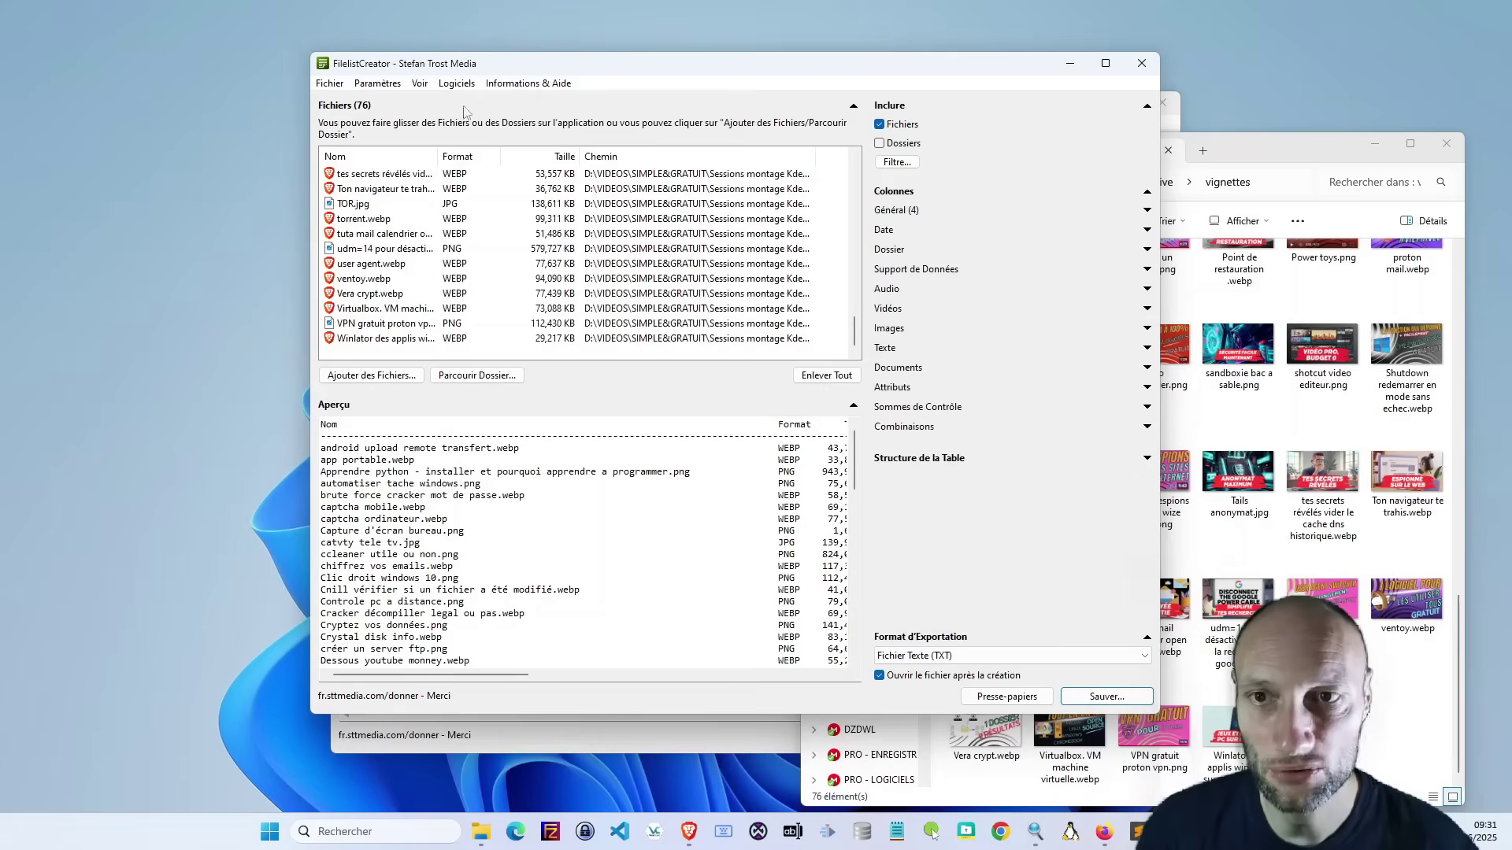
- Review the view options and the system integration, language and save settings, and close the settings dialog
{"action": "left_click", "coordinate": [419, 83]}
{"action": "mouse_move", "coordinate": [439, 85]}
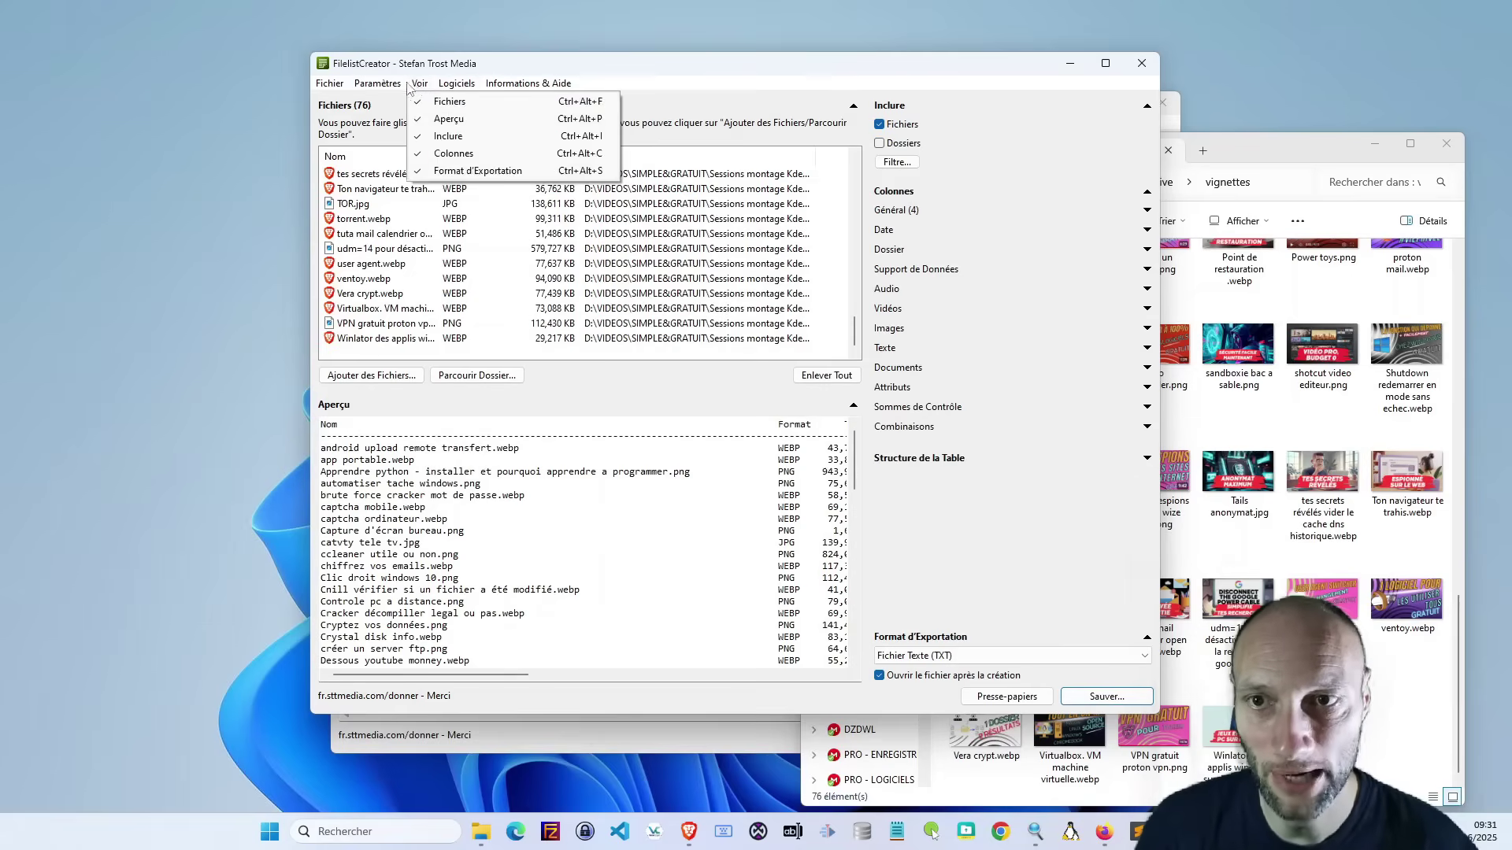
{"action": "mouse_move", "coordinate": [388, 92]}
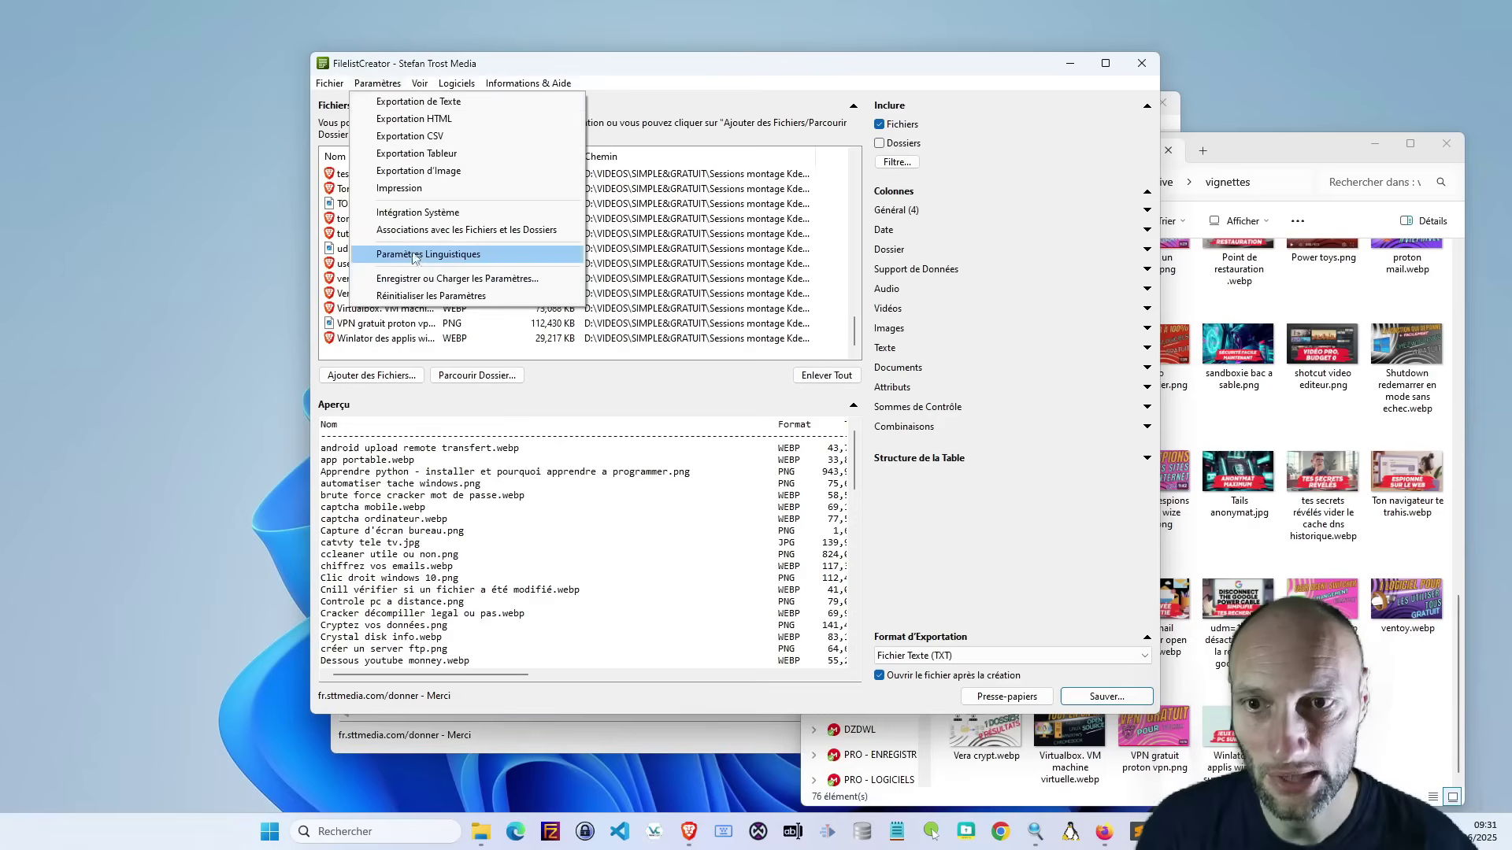
{"action": "left_click", "coordinate": [419, 212]}
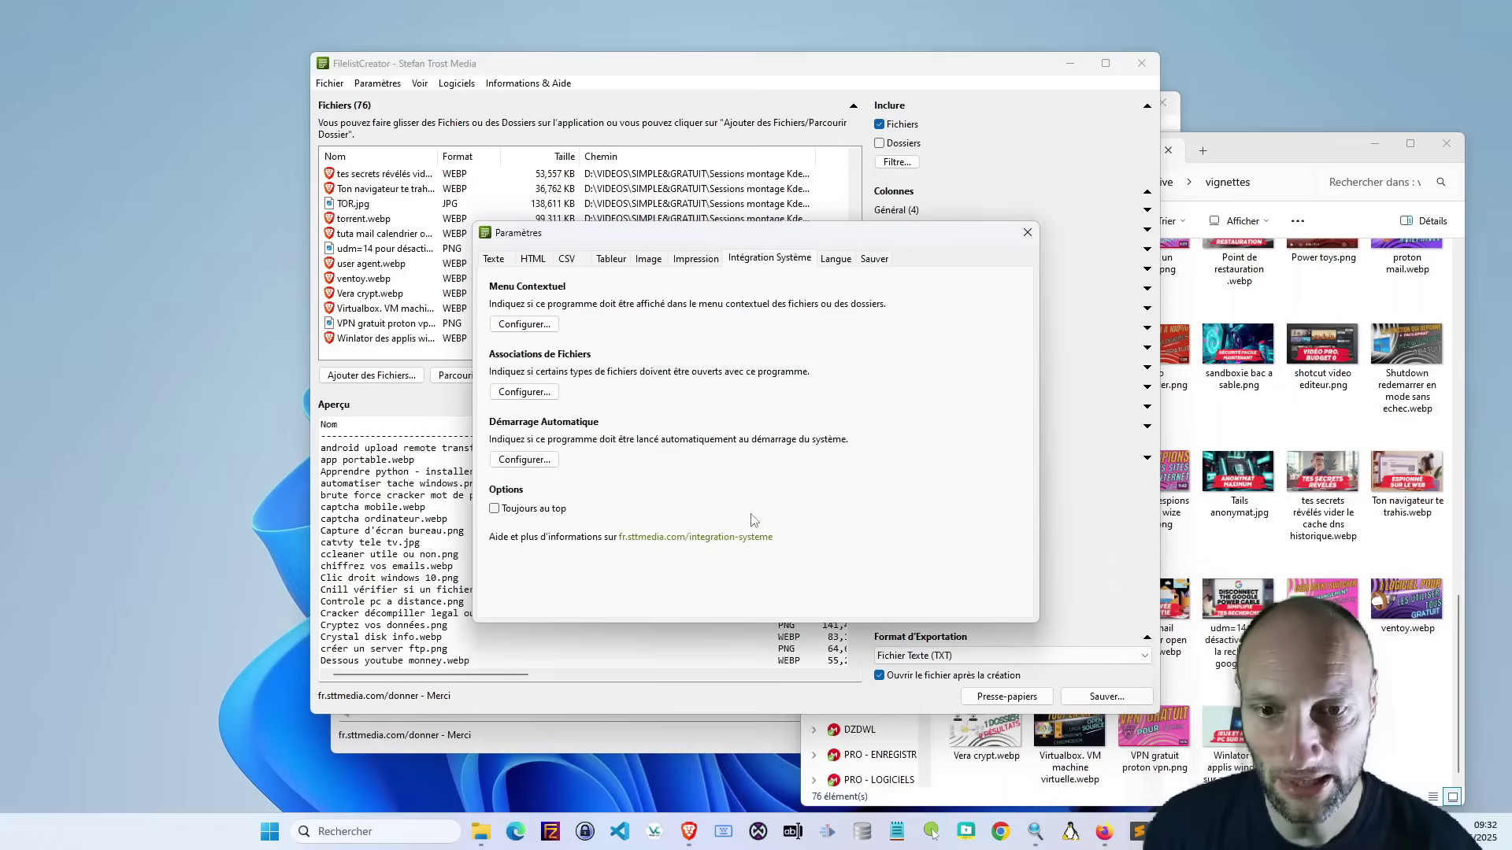
{"action": "left_click", "coordinate": [836, 259]}
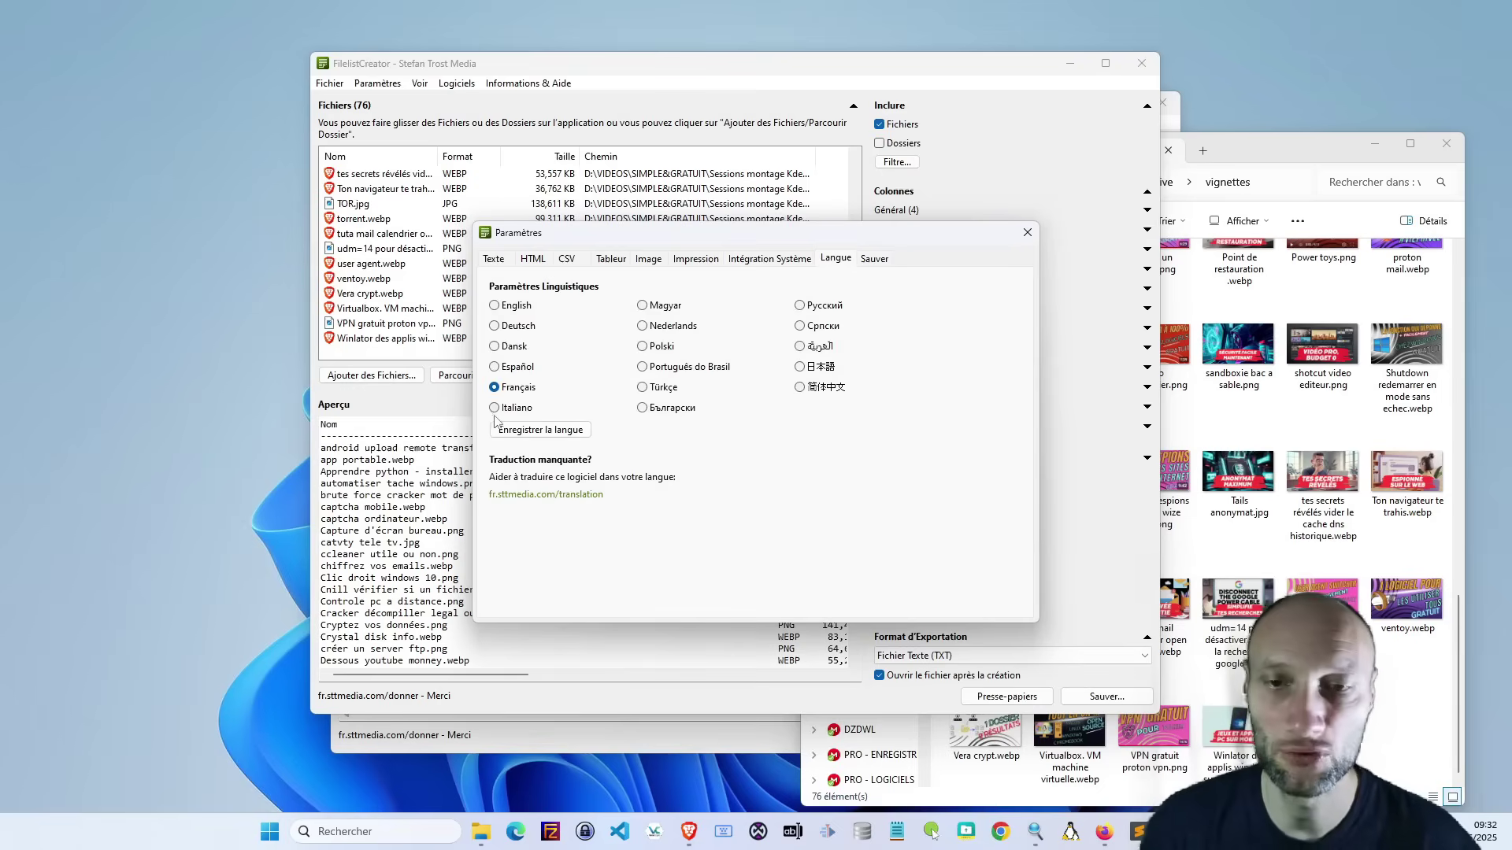
{"action": "left_click", "coordinate": [874, 260]}
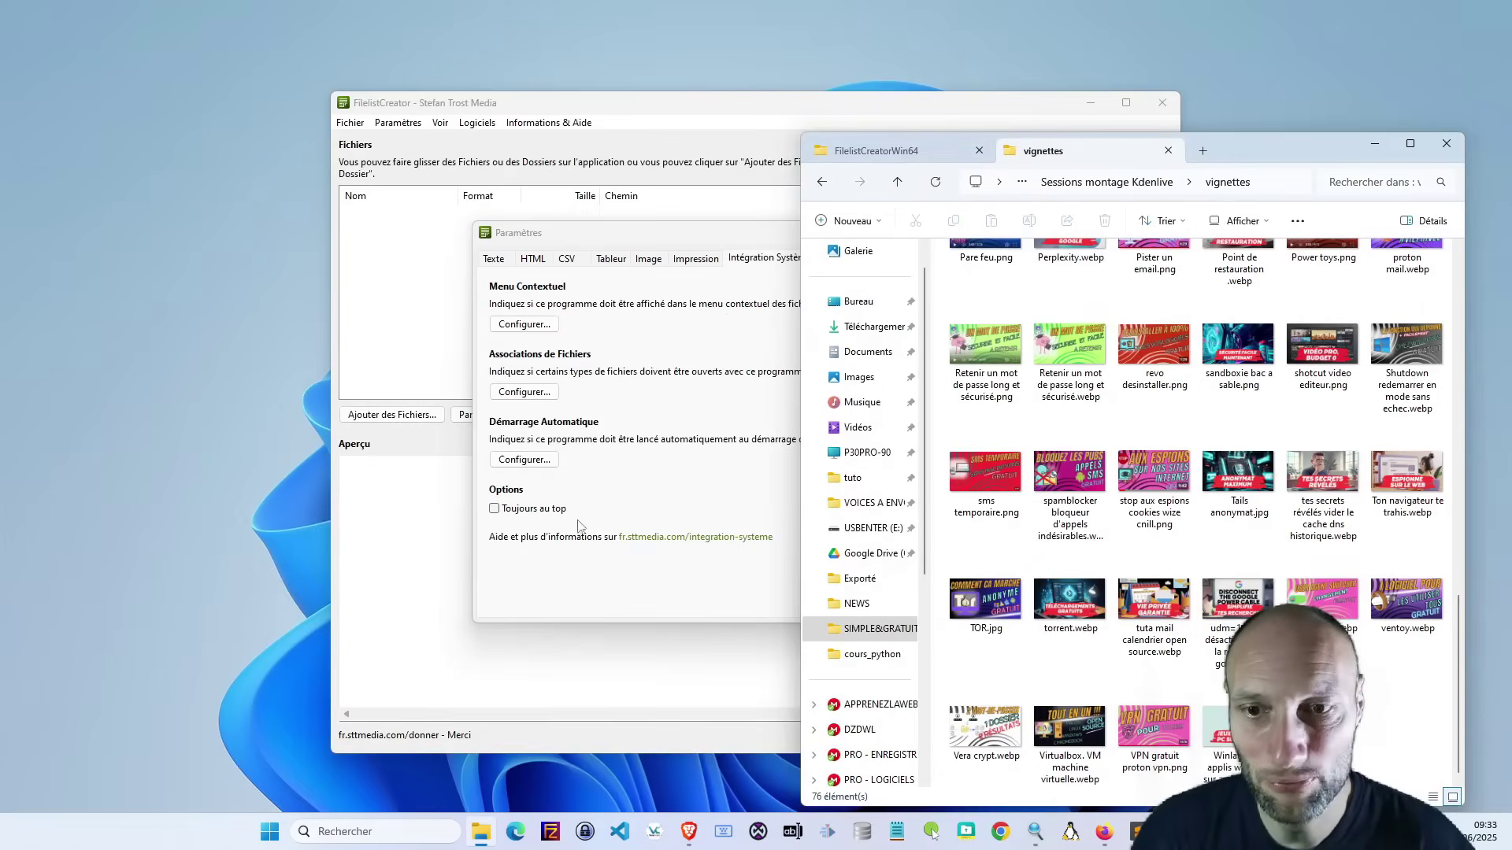
{"action": "left_click", "coordinate": [619, 491]}
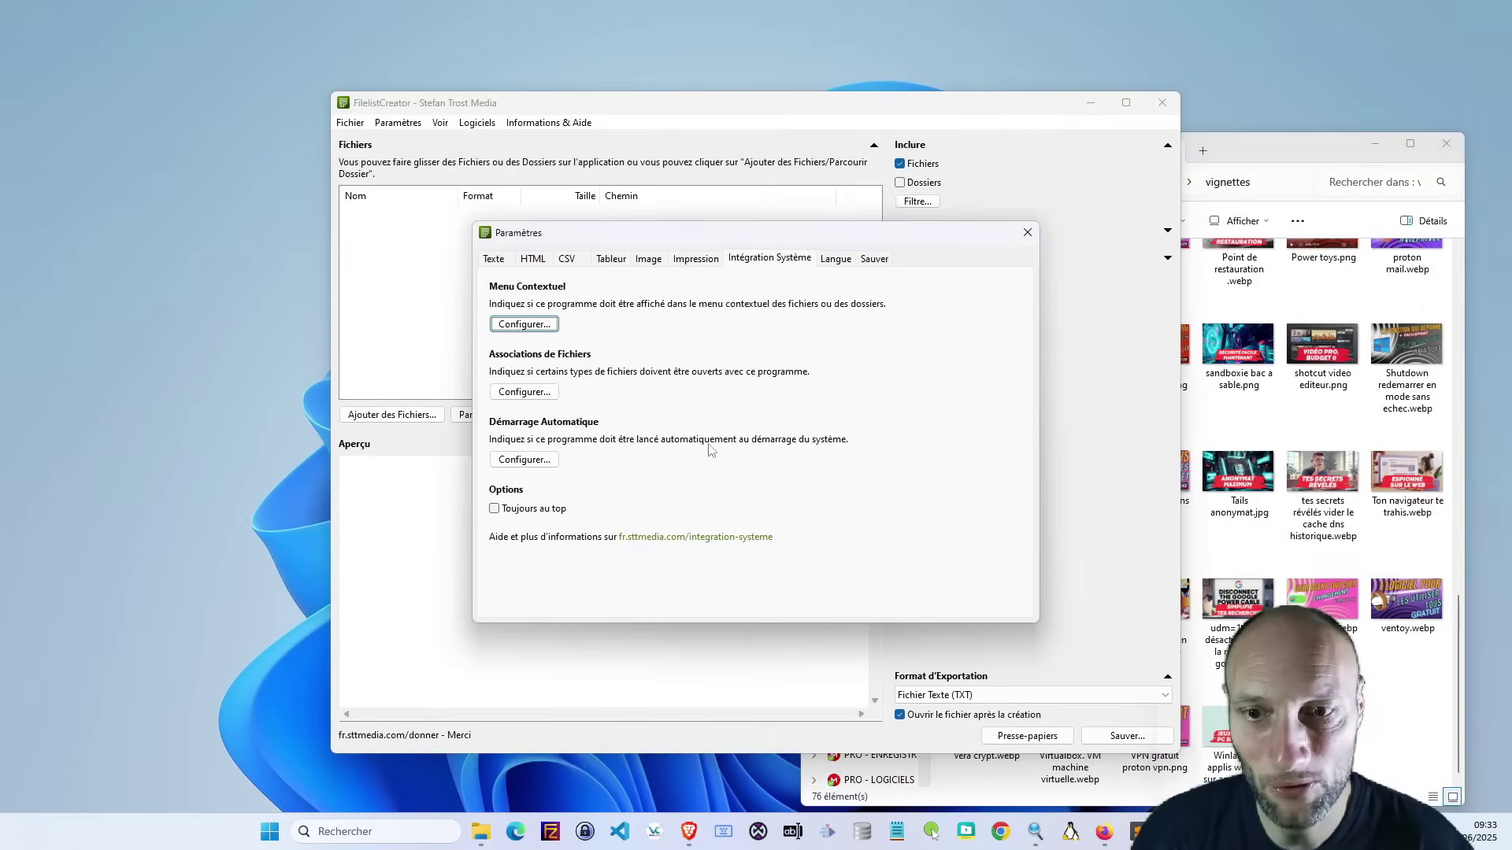
{"action": "left_click", "coordinate": [1027, 232]}
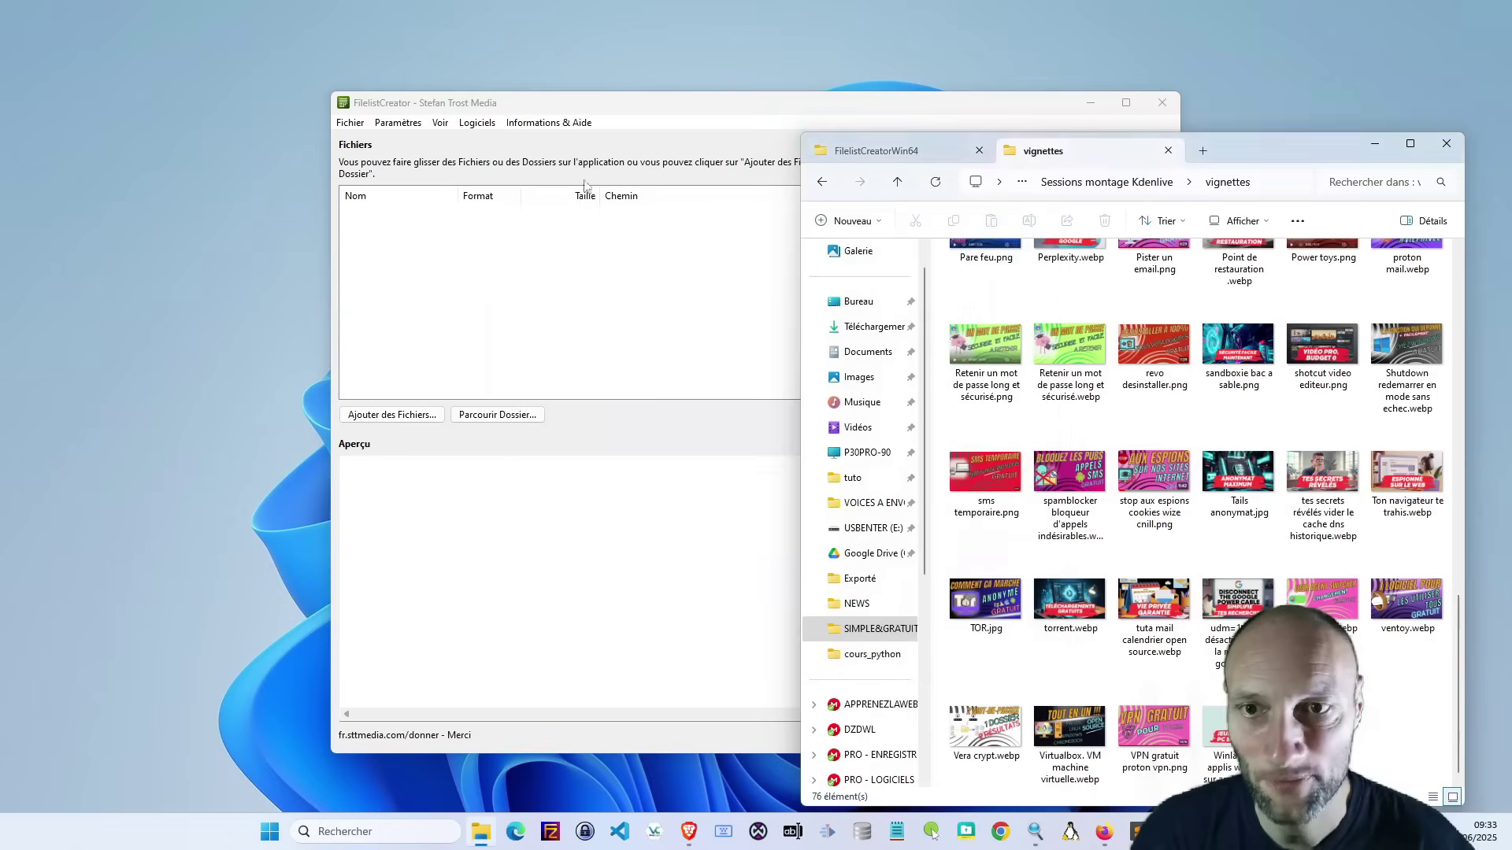
- Look through the publisher's list of other software and the help and information resources offered by FilelistCreator
{"action": "left_click", "coordinate": [475, 120]}
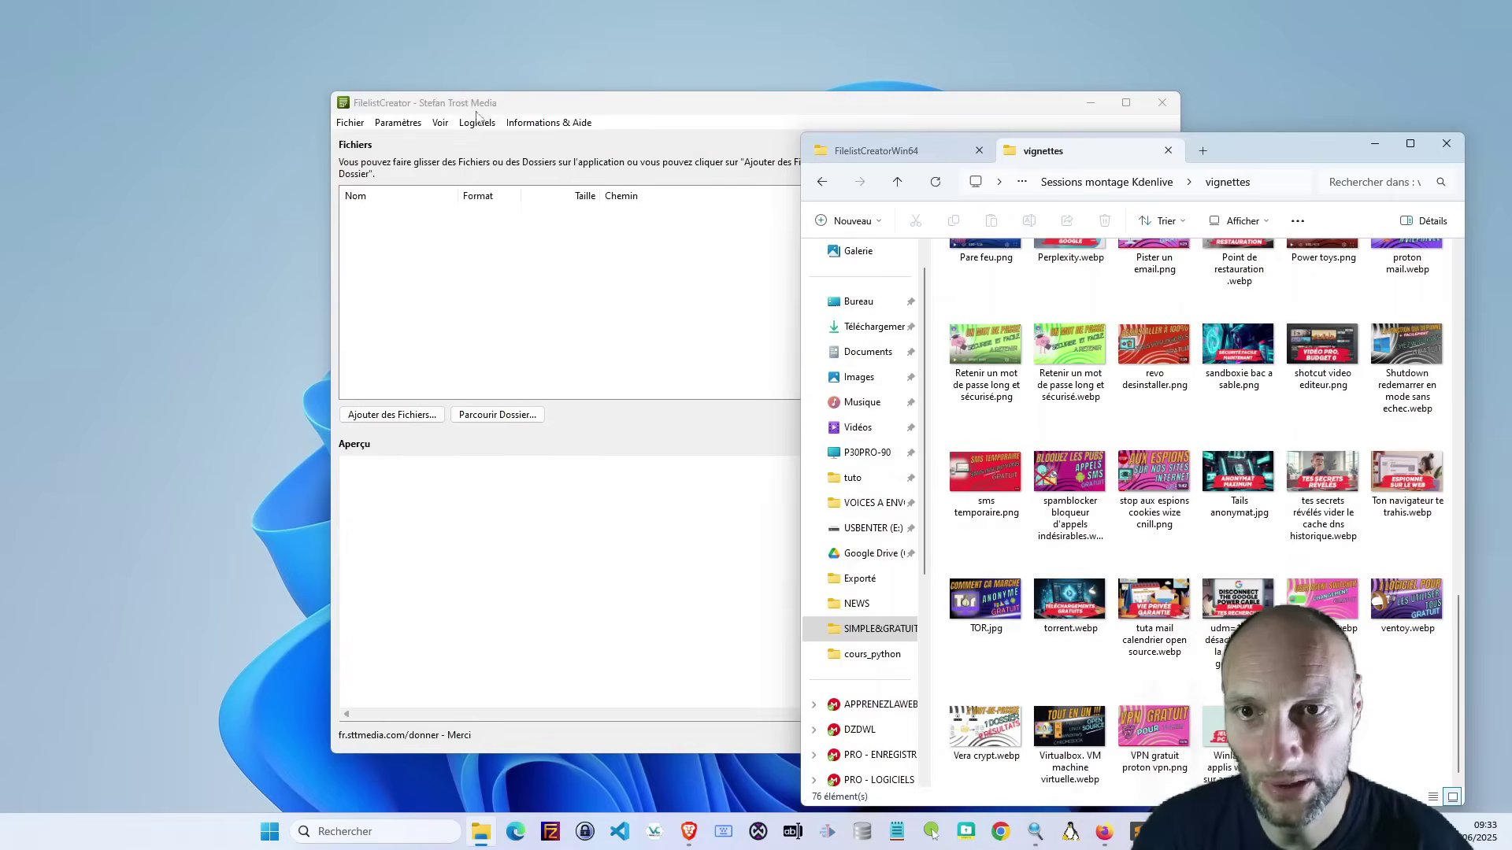
{"action": "left_click", "coordinate": [477, 119]}
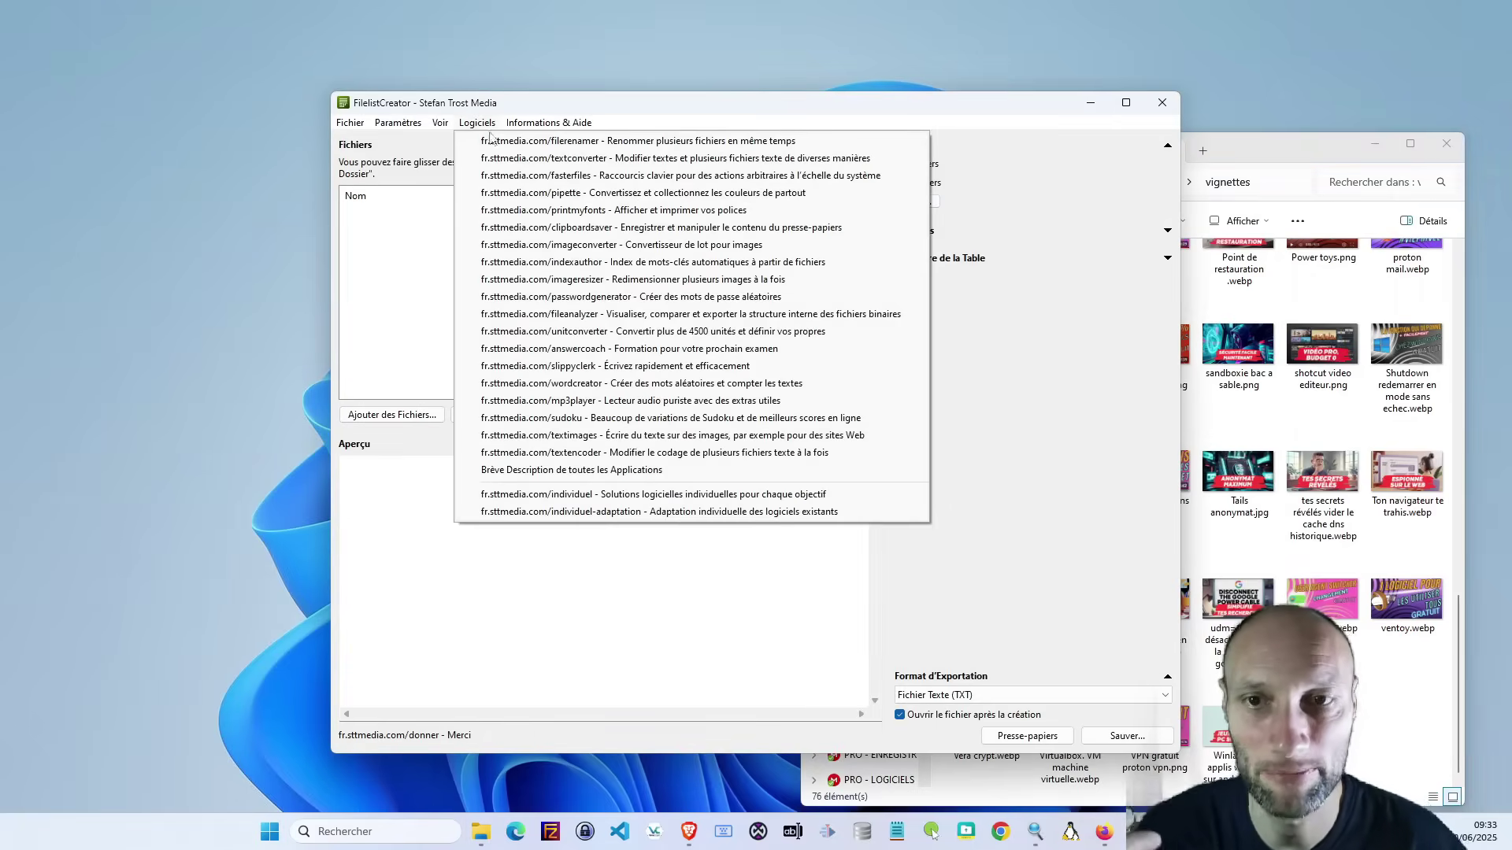
{"action": "left_click", "coordinate": [585, 124]}
{"action": "mouse_move", "coordinate": [477, 122]}
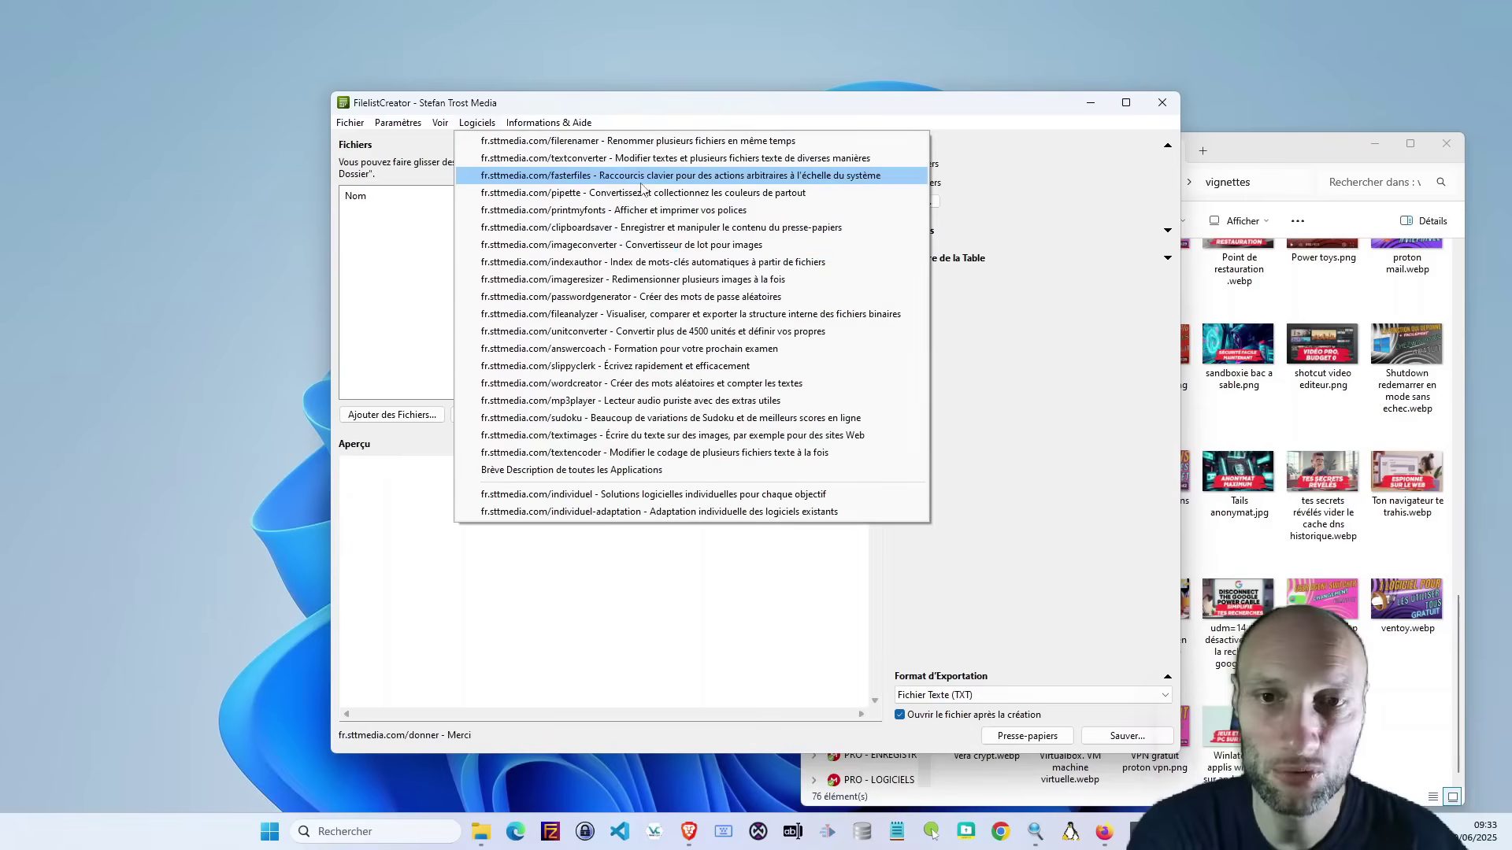
{"action": "mouse_move", "coordinate": [547, 126]}
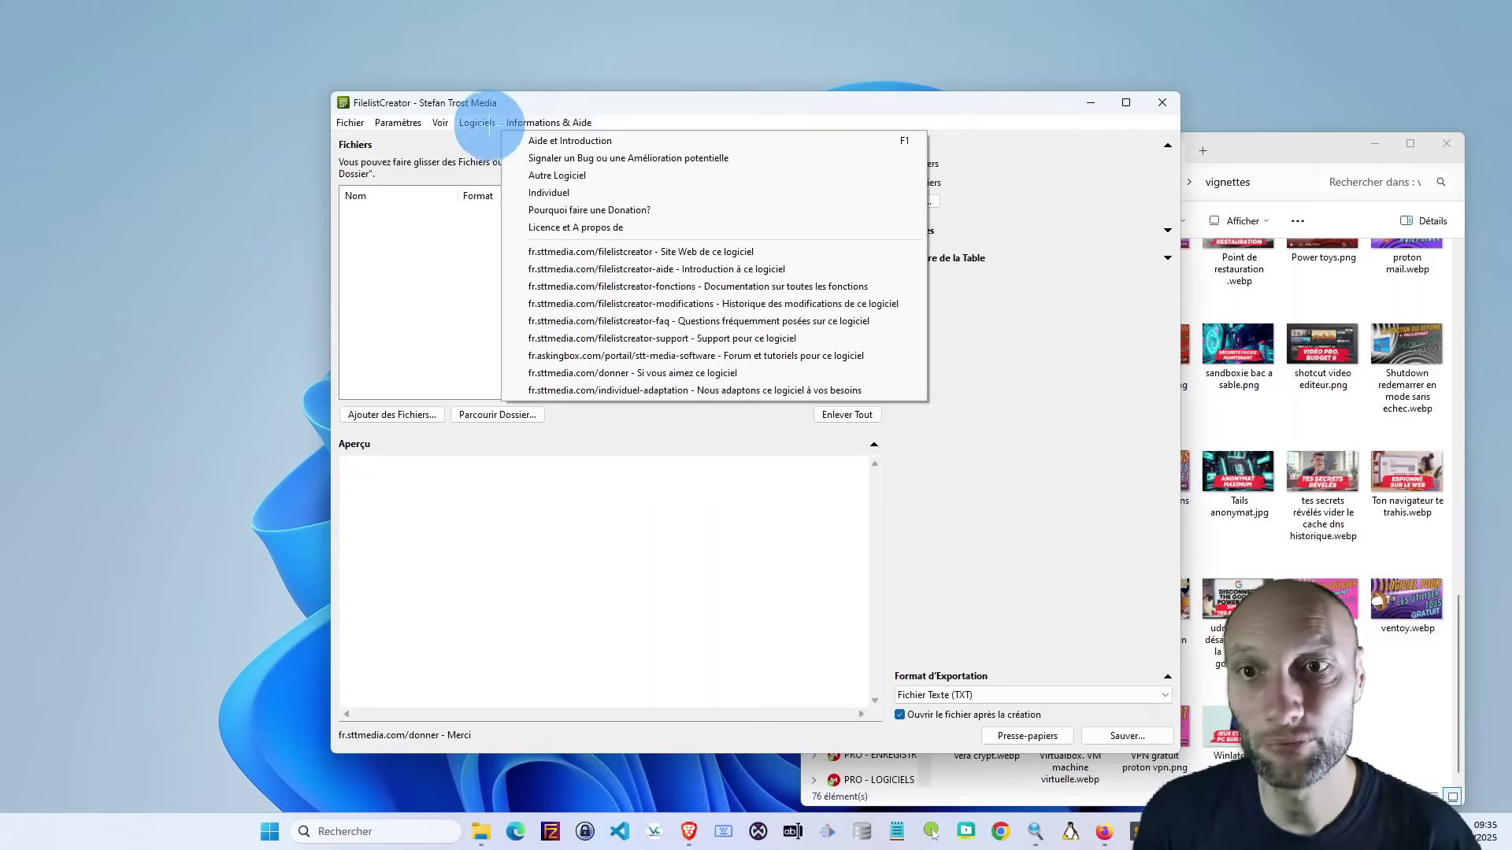
{"action": "left_click", "coordinate": [502, 126]}
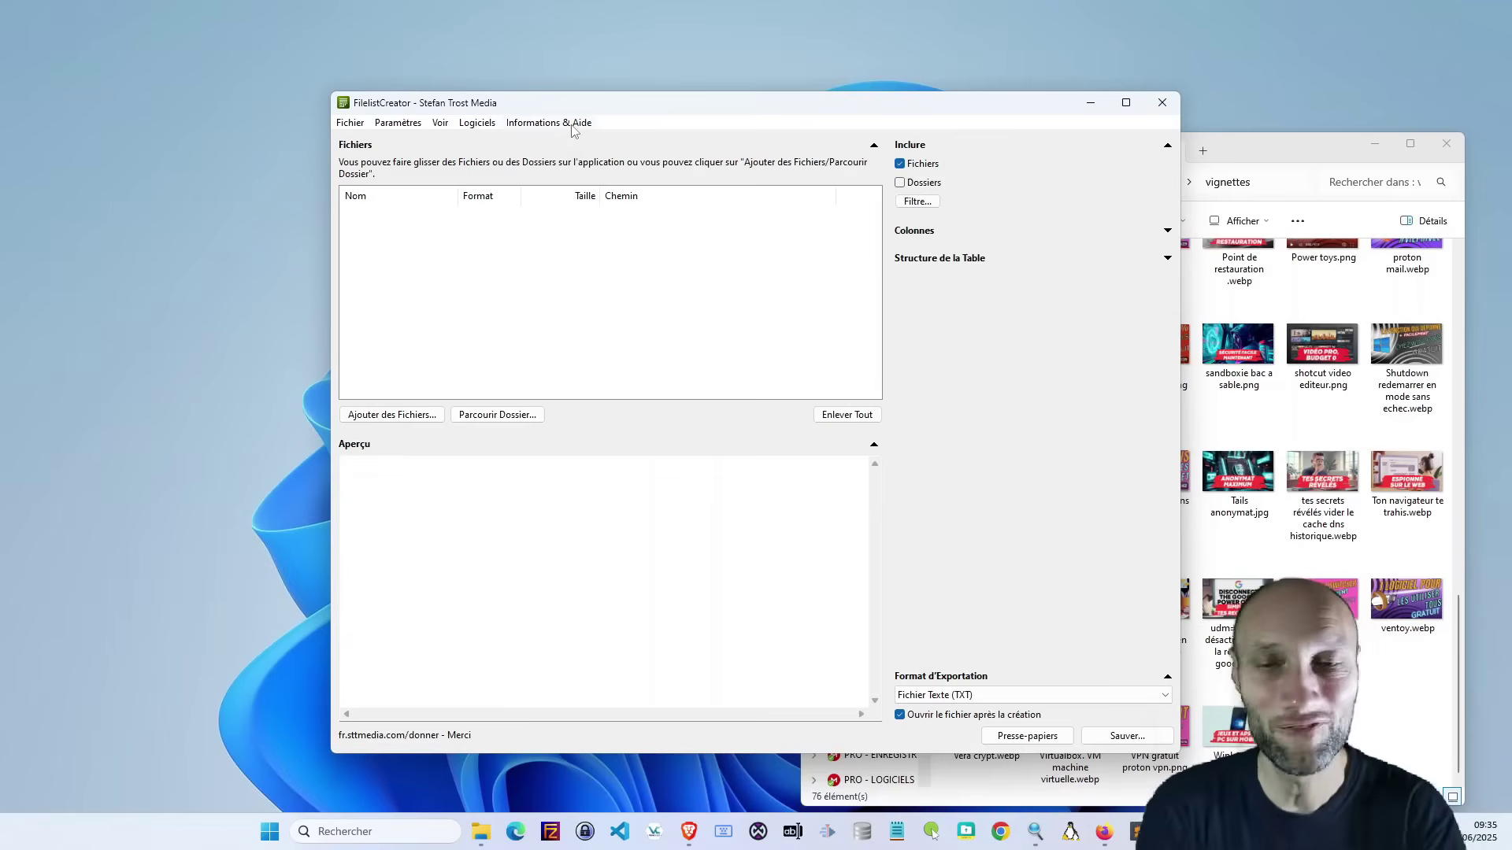
- In File Explorer, go up to the Sessions montage Kdenlive folder and add its vignettes folder to FilelistCreator
{"action": "left_click", "coordinate": [1281, 150]}
{"action": "left_click", "coordinate": [898, 183]}
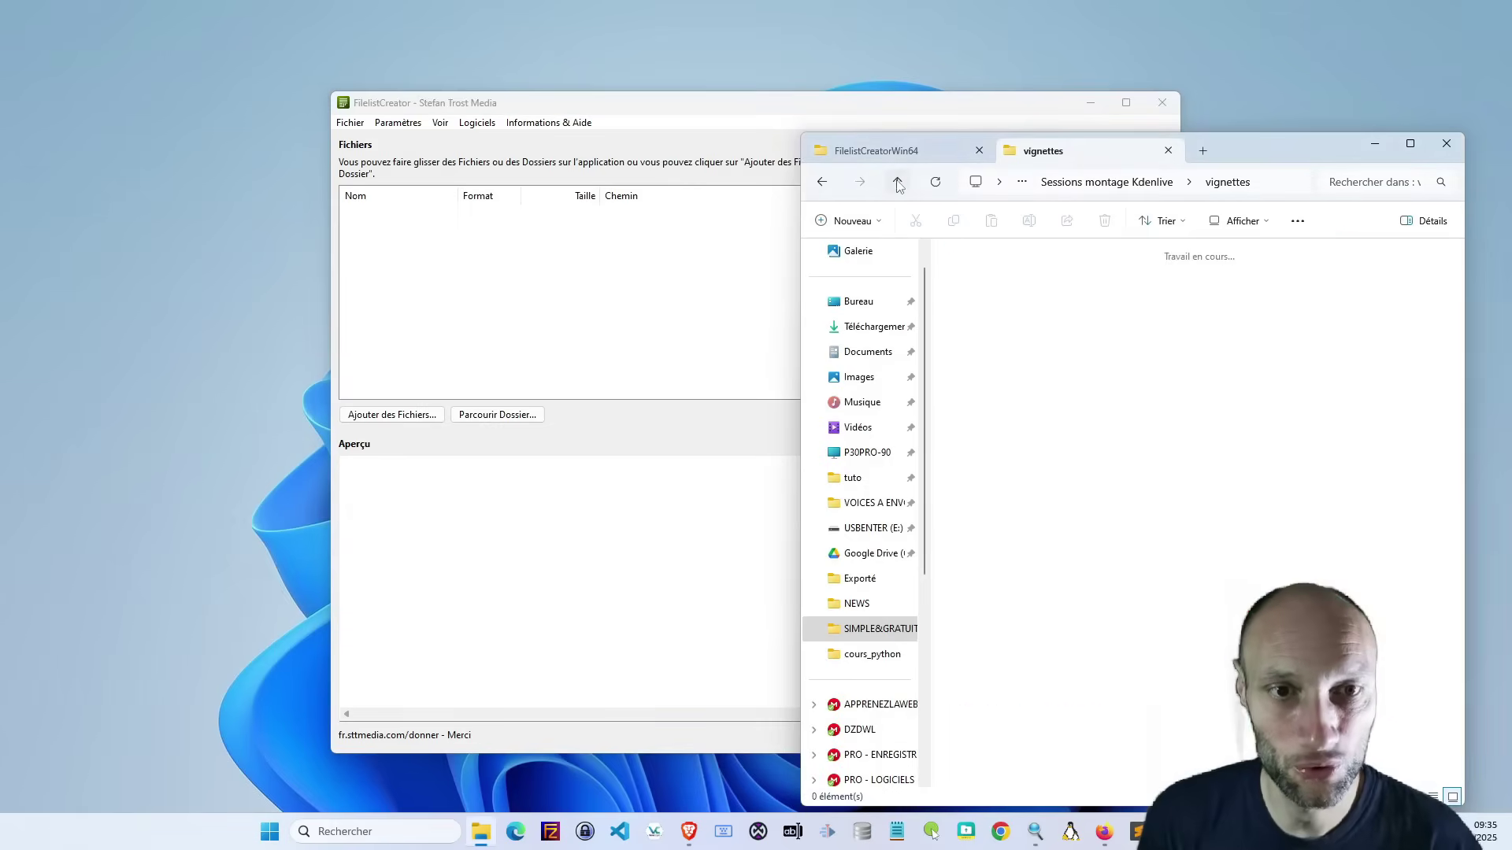
{"action": "left_click_drag", "start_coordinate": [1014, 323], "coordinate": [608, 285]}
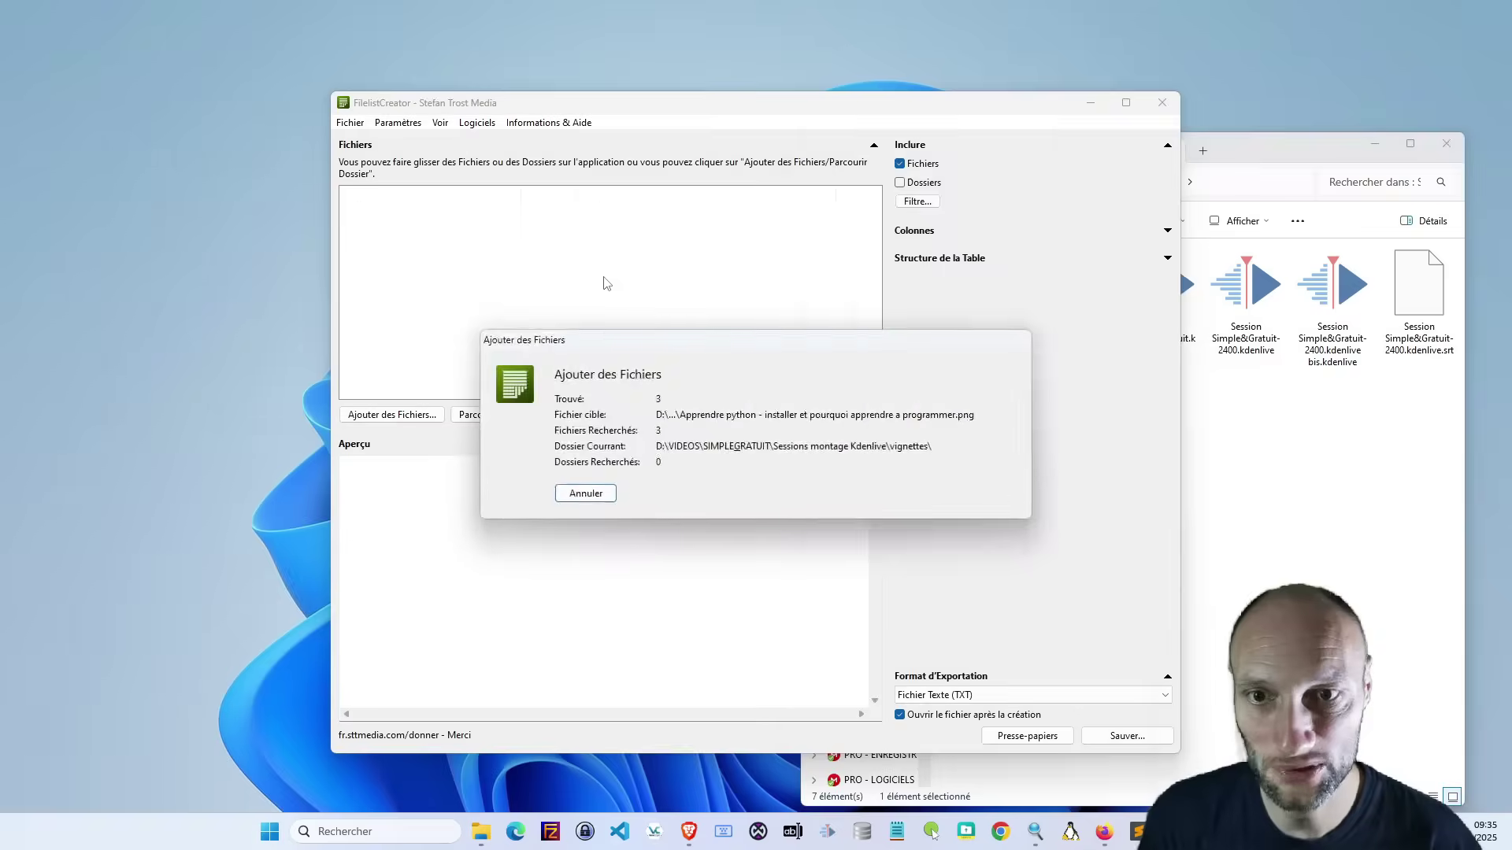
- Read through the text preview of the vignettes file list from start to end and return to its beginning
{"action": "left_click", "coordinate": [523, 553]}
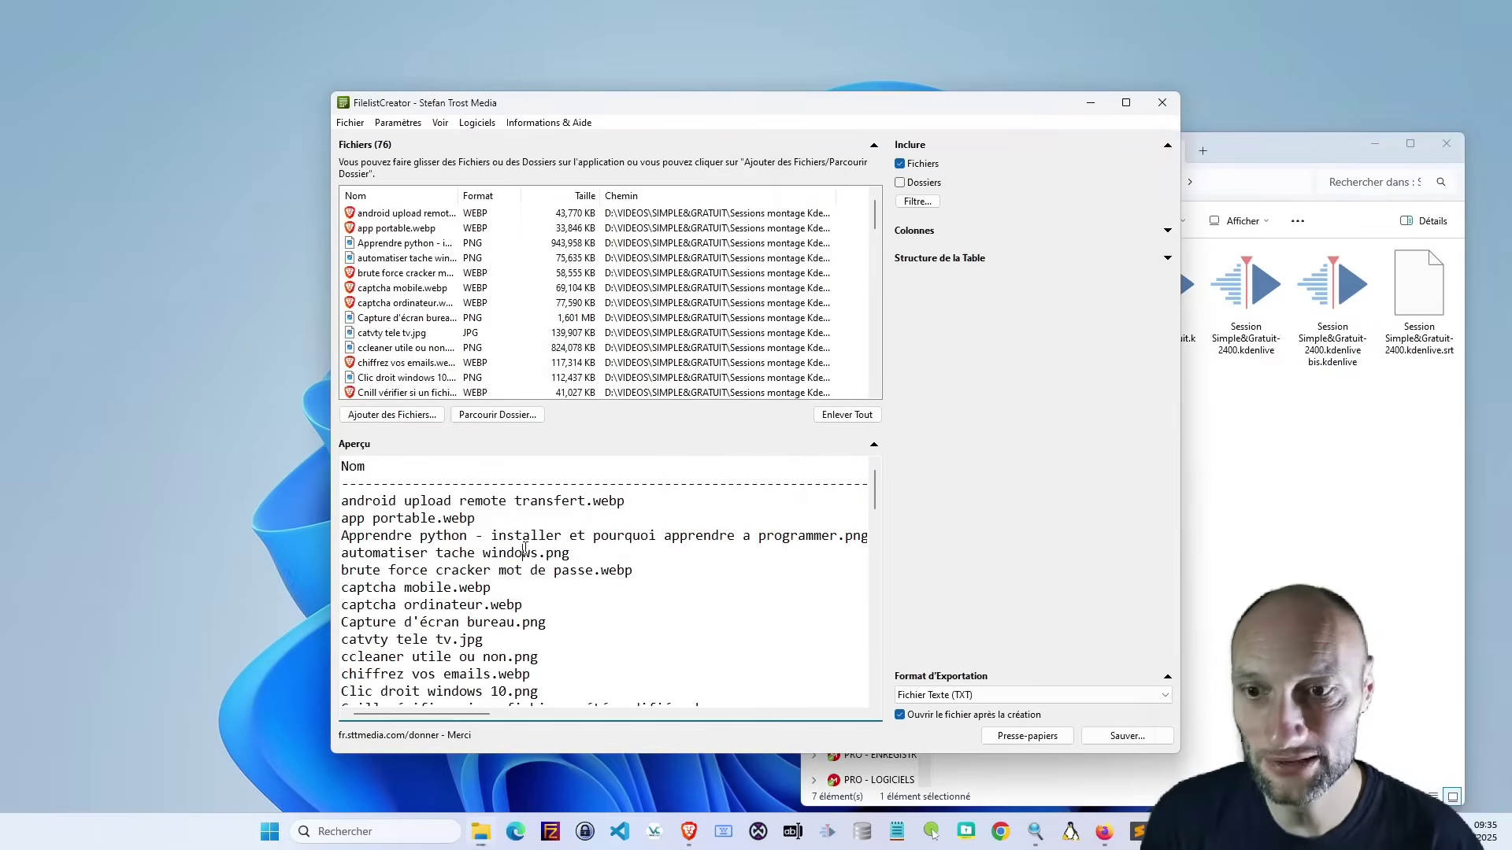
{"action": "scroll", "coordinate": [547, 520], "scroll_direction": "down", "scroll_amount": 11}
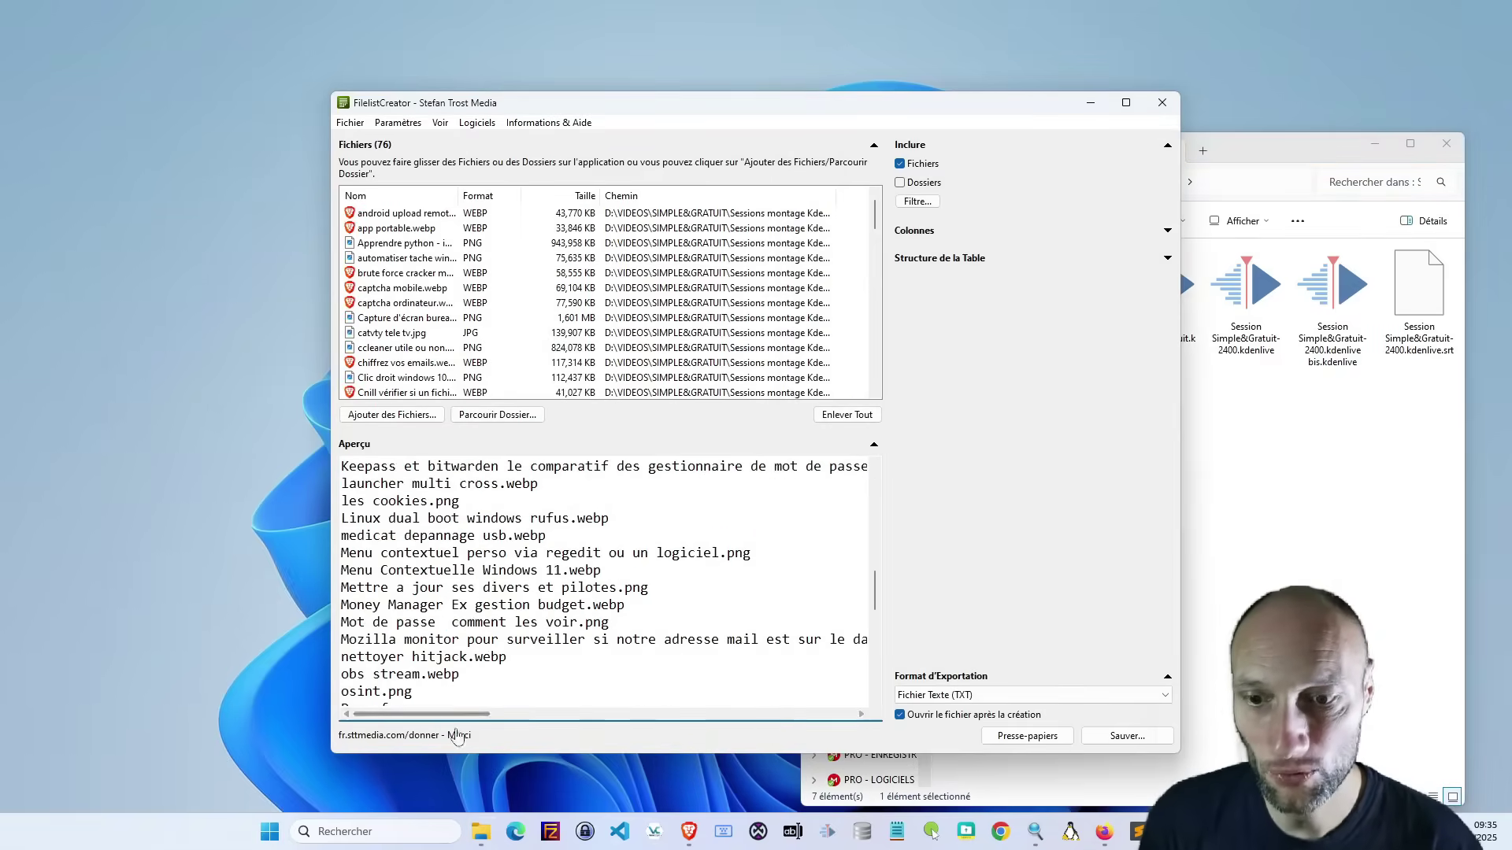
{"action": "mouse_move", "coordinate": [443, 714]}
{"action": "left_mouse_down"}
{"action": "mouse_move", "coordinate": [749, 719]}
{"action": "mouse_move", "coordinate": [835, 725]}
{"action": "mouse_move", "coordinate": [858, 742]}
{"action": "mouse_move", "coordinate": [709, 714]}
{"action": "mouse_move", "coordinate": [456, 715]}
{"action": "left_mouse_up"}
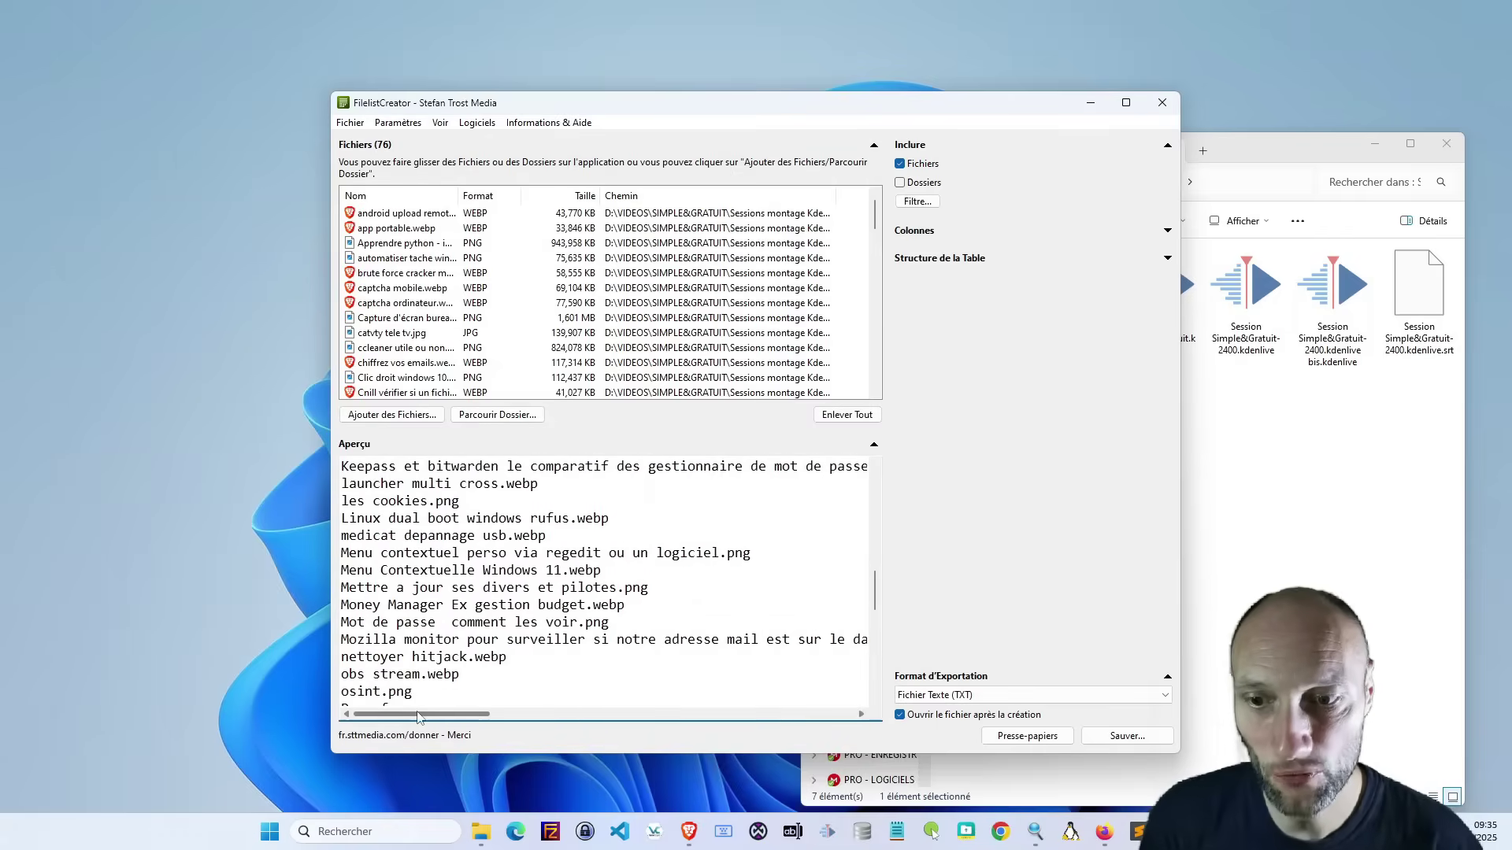
{"action": "scroll", "coordinate": [445, 559], "scroll_direction": "down", "scroll_amount": 6}
{"action": "scroll", "coordinate": [445, 560], "scroll_direction": "down", "scroll_amount": 4}
{"action": "scroll", "coordinate": [446, 558], "scroll_direction": "up", "scroll_amount": 20}
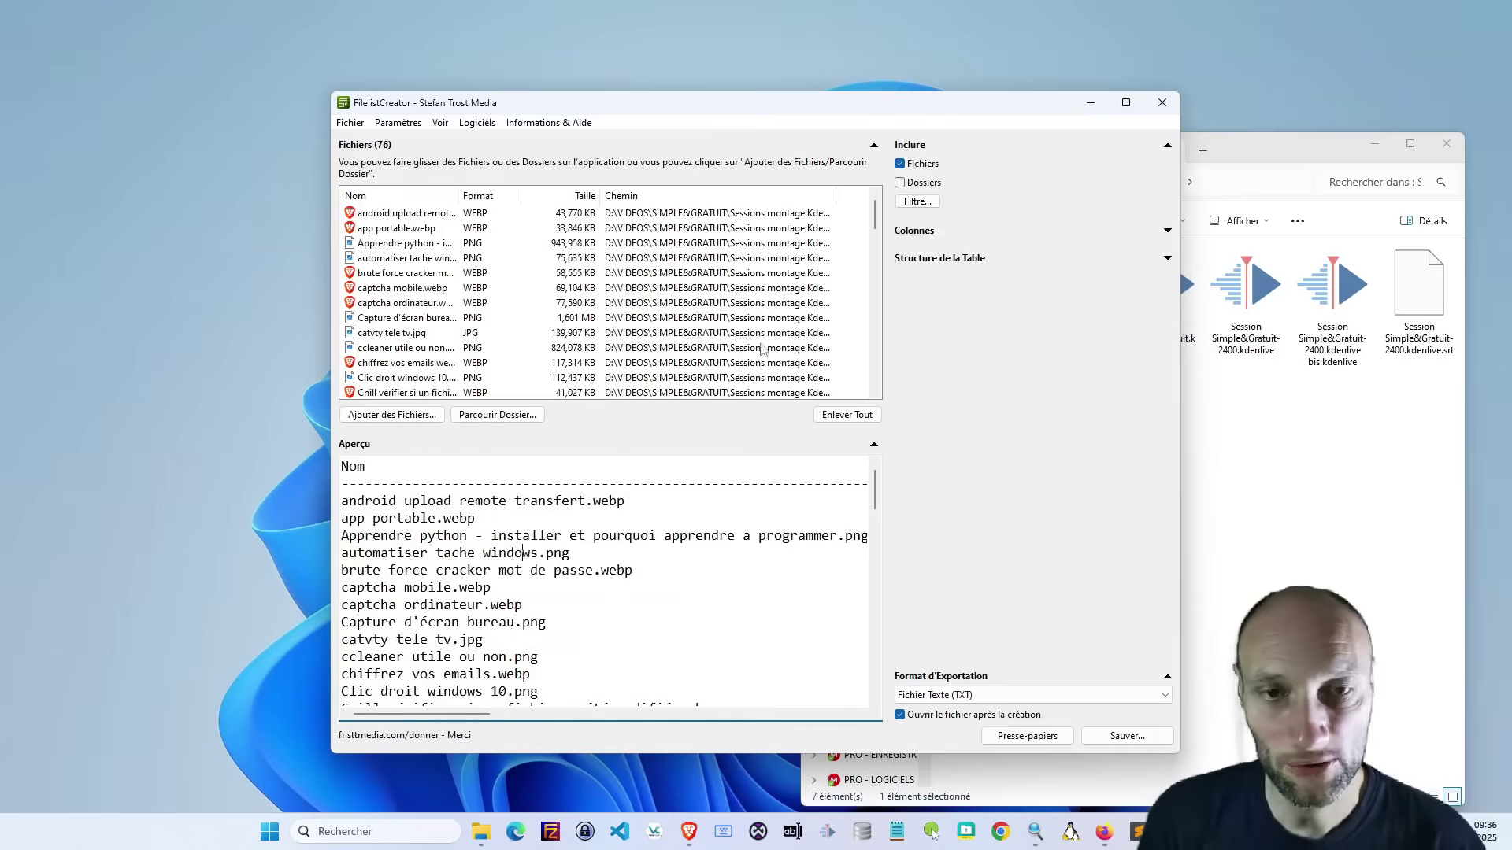
- Show the Structure de la Table options for file order, column order, additional information and grouping
{"action": "left_click", "coordinate": [964, 263]}
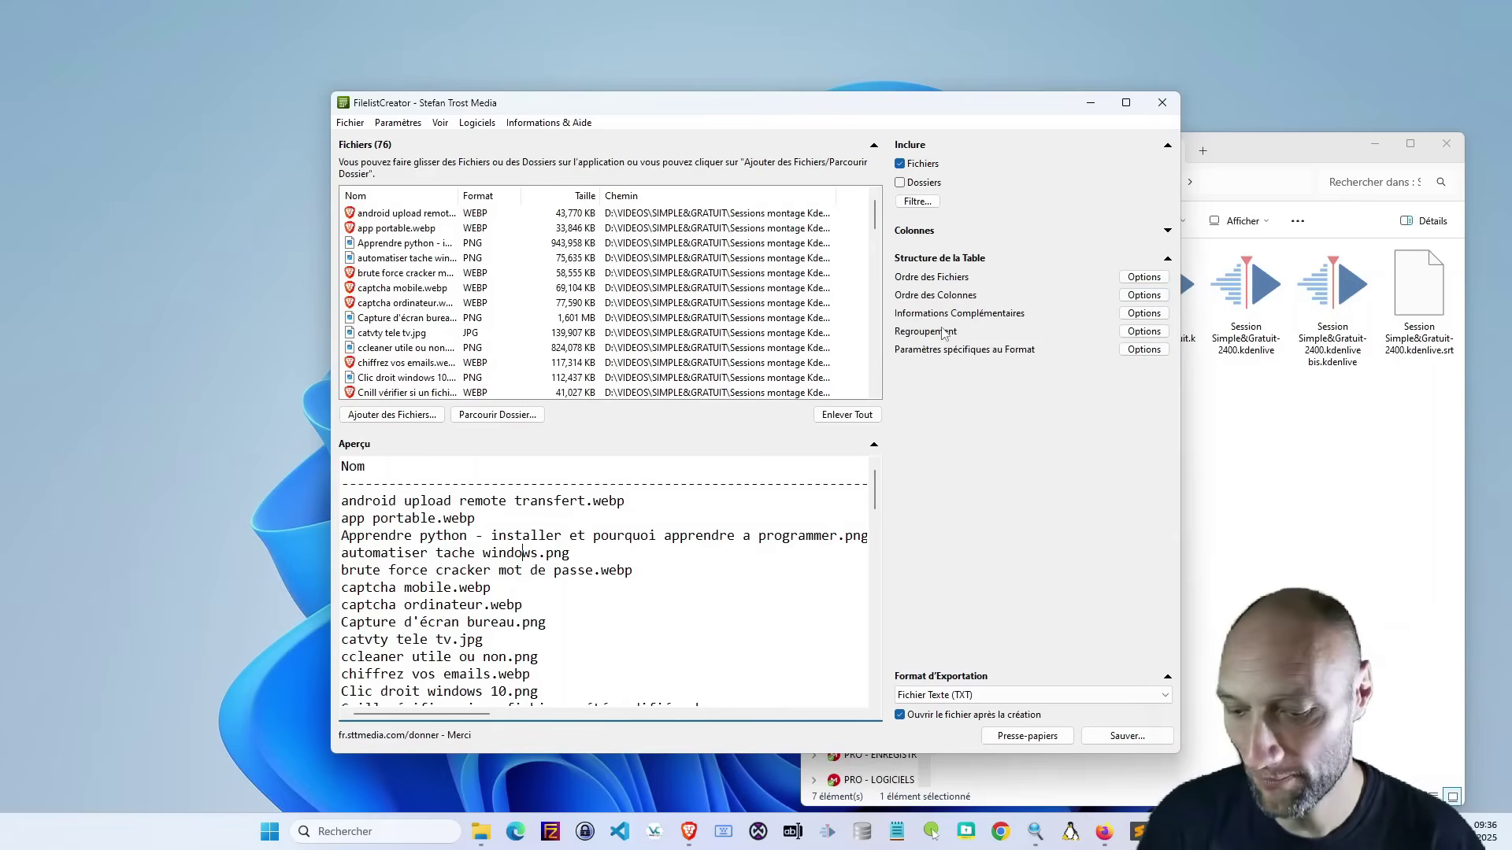
{"action": "type", "text": "²"}
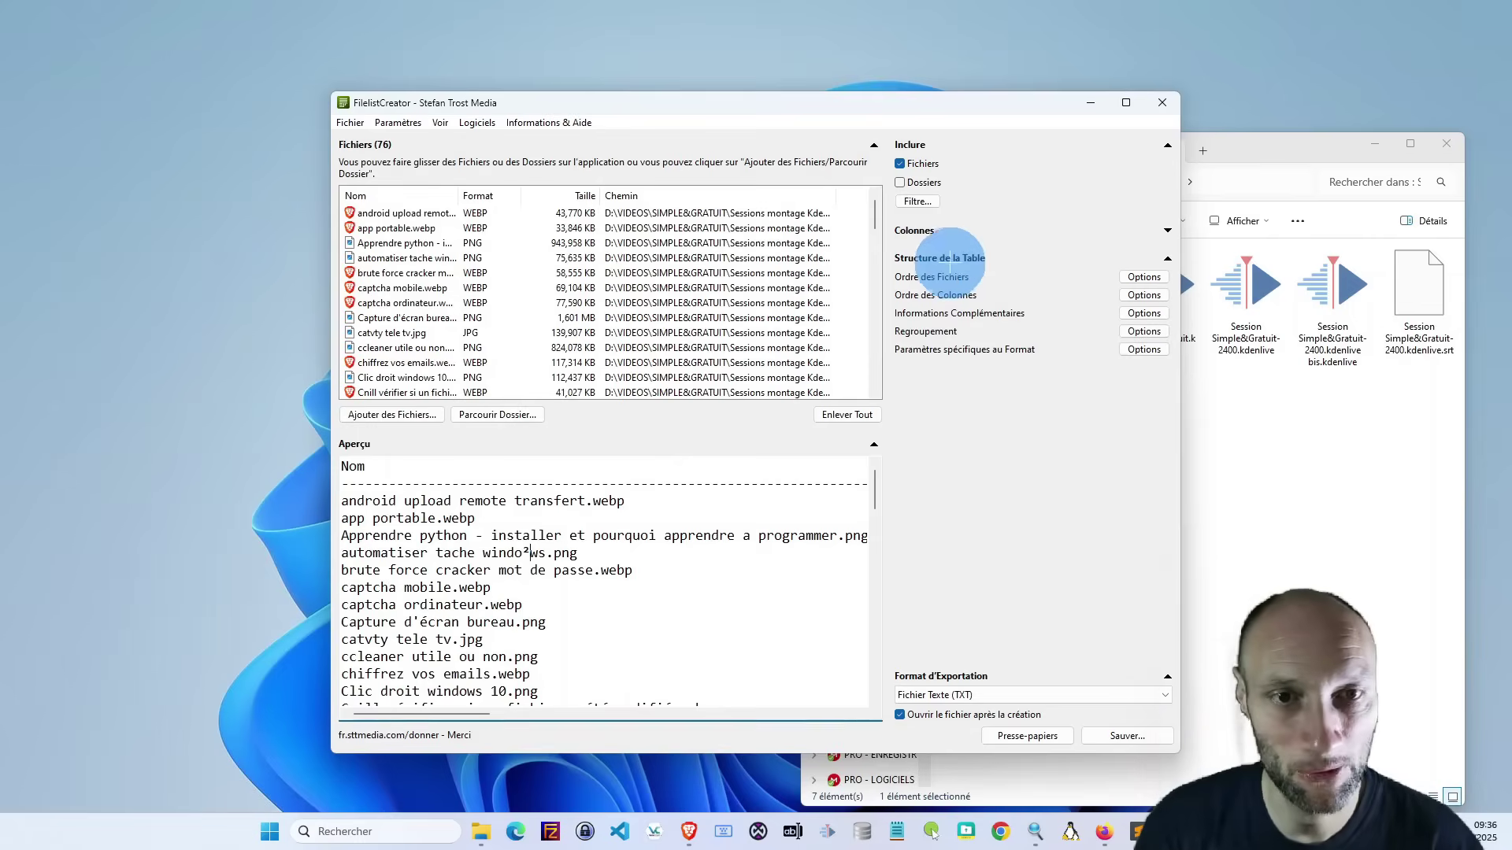
{"action": "type", "text": "²"}
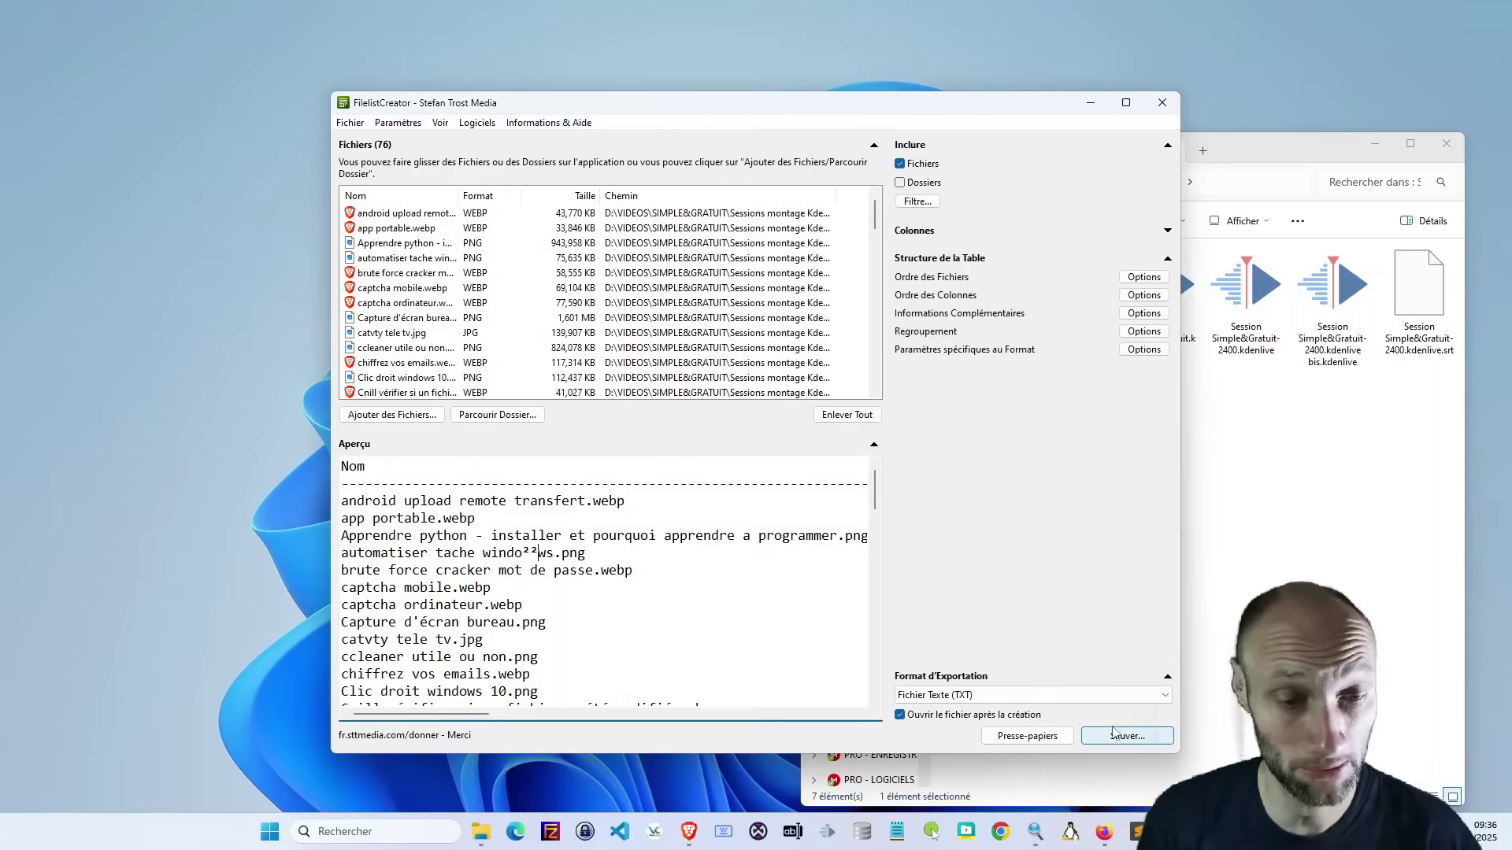
{"action": "left_click", "coordinate": [1135, 737]}
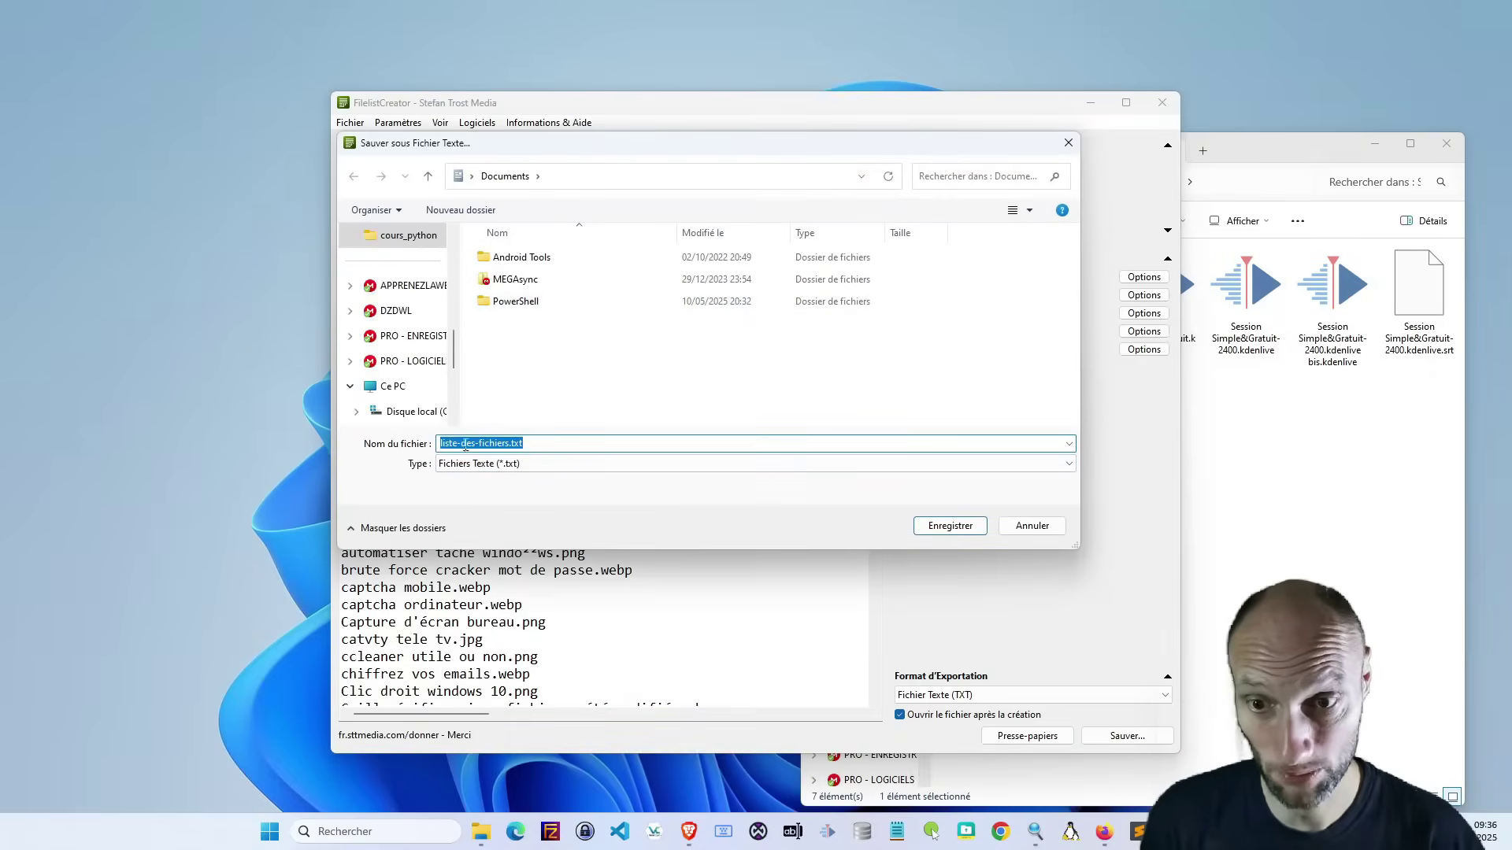
{"action": "left_click", "coordinate": [1025, 525]}
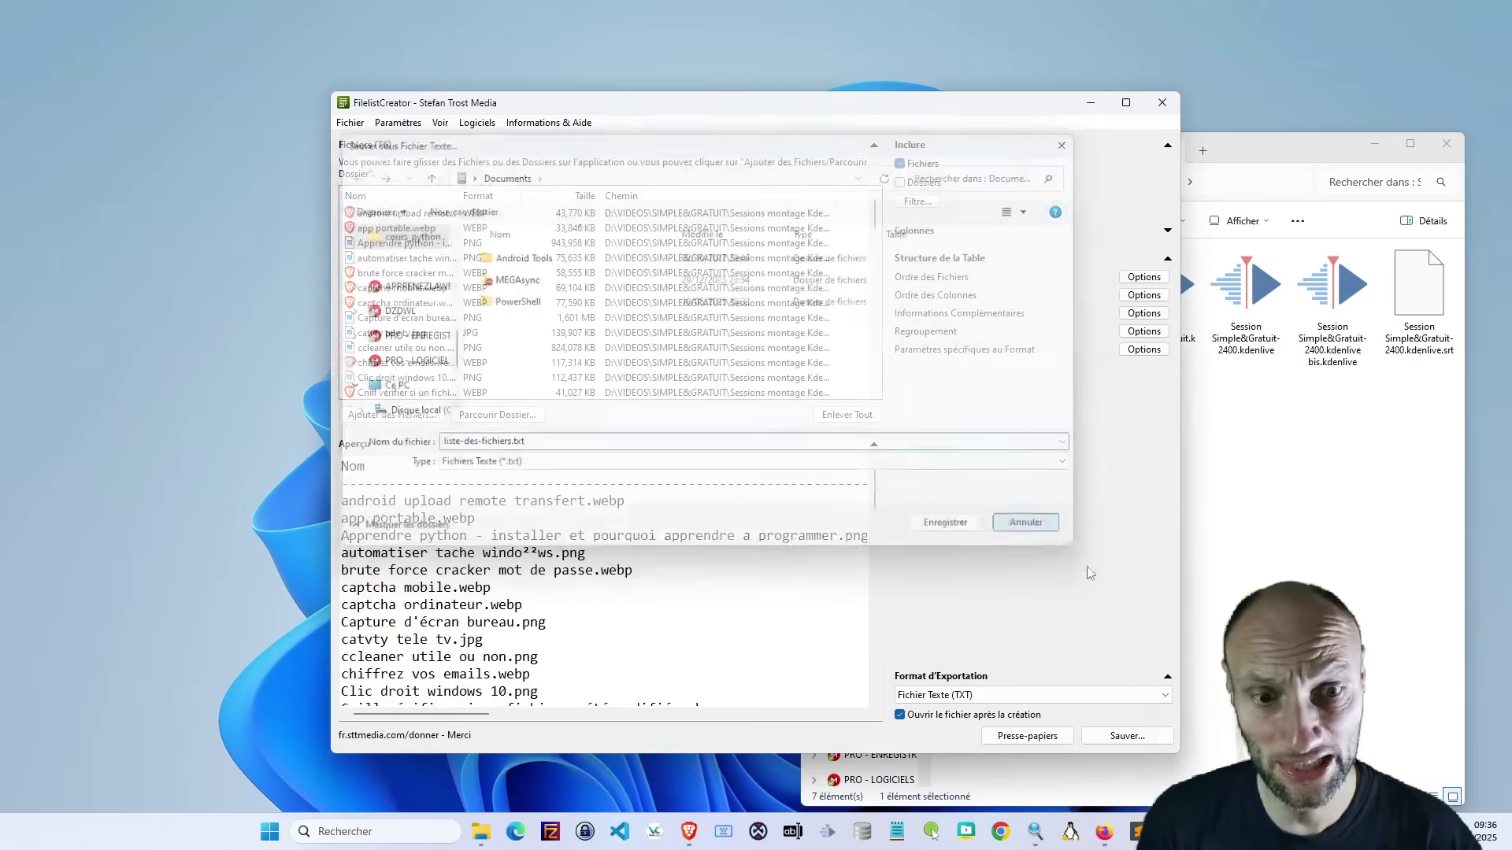
{"action": "key", "text": "Tab"}
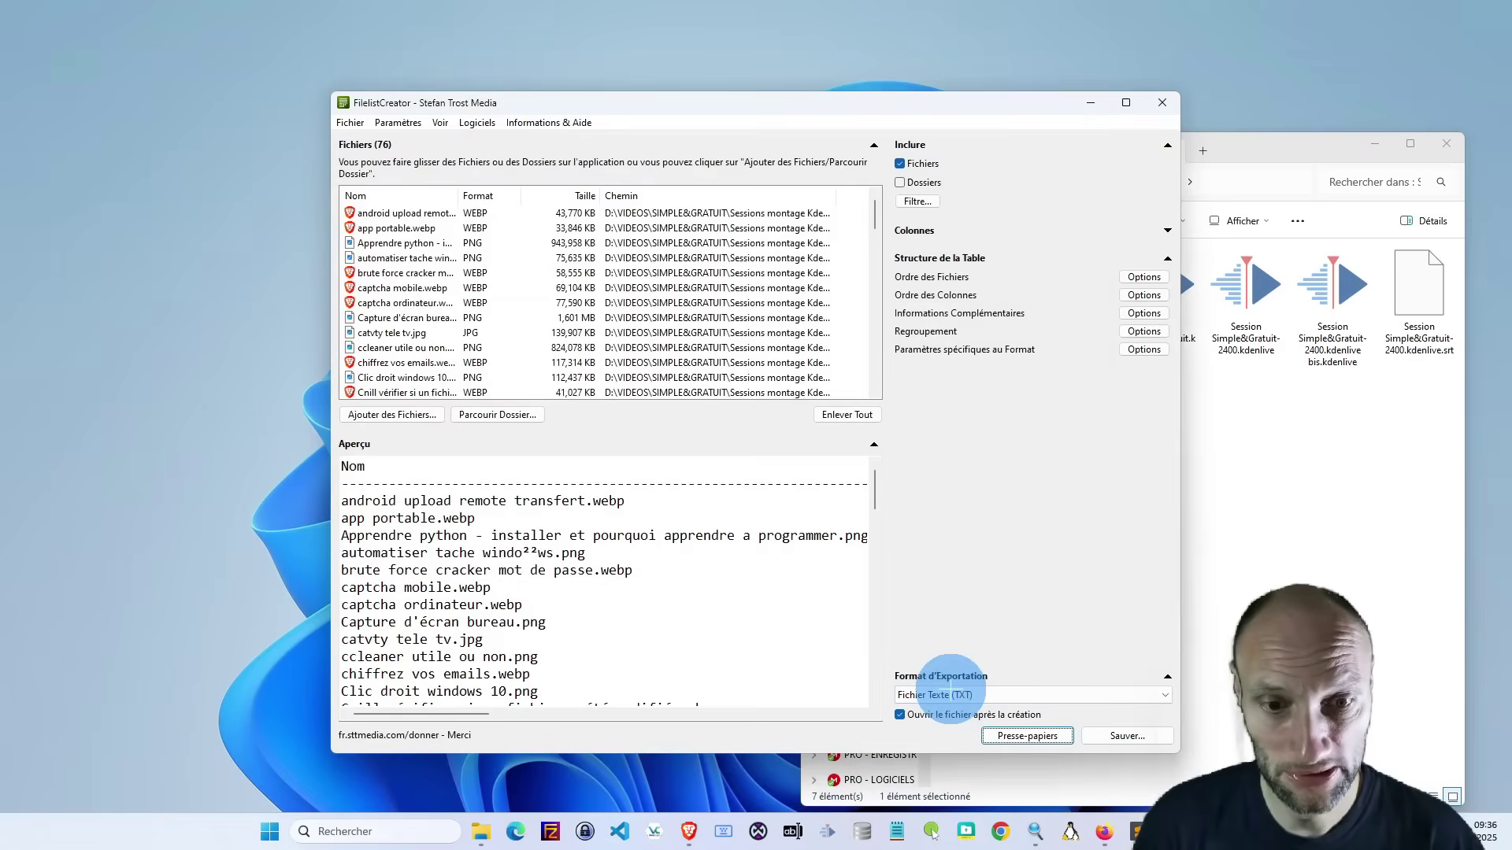
- Set the export format to Comma Separated Values (CSV) and save the file list as liste-des-fichiers.csv
{"action": "left_click", "coordinate": [955, 696]}
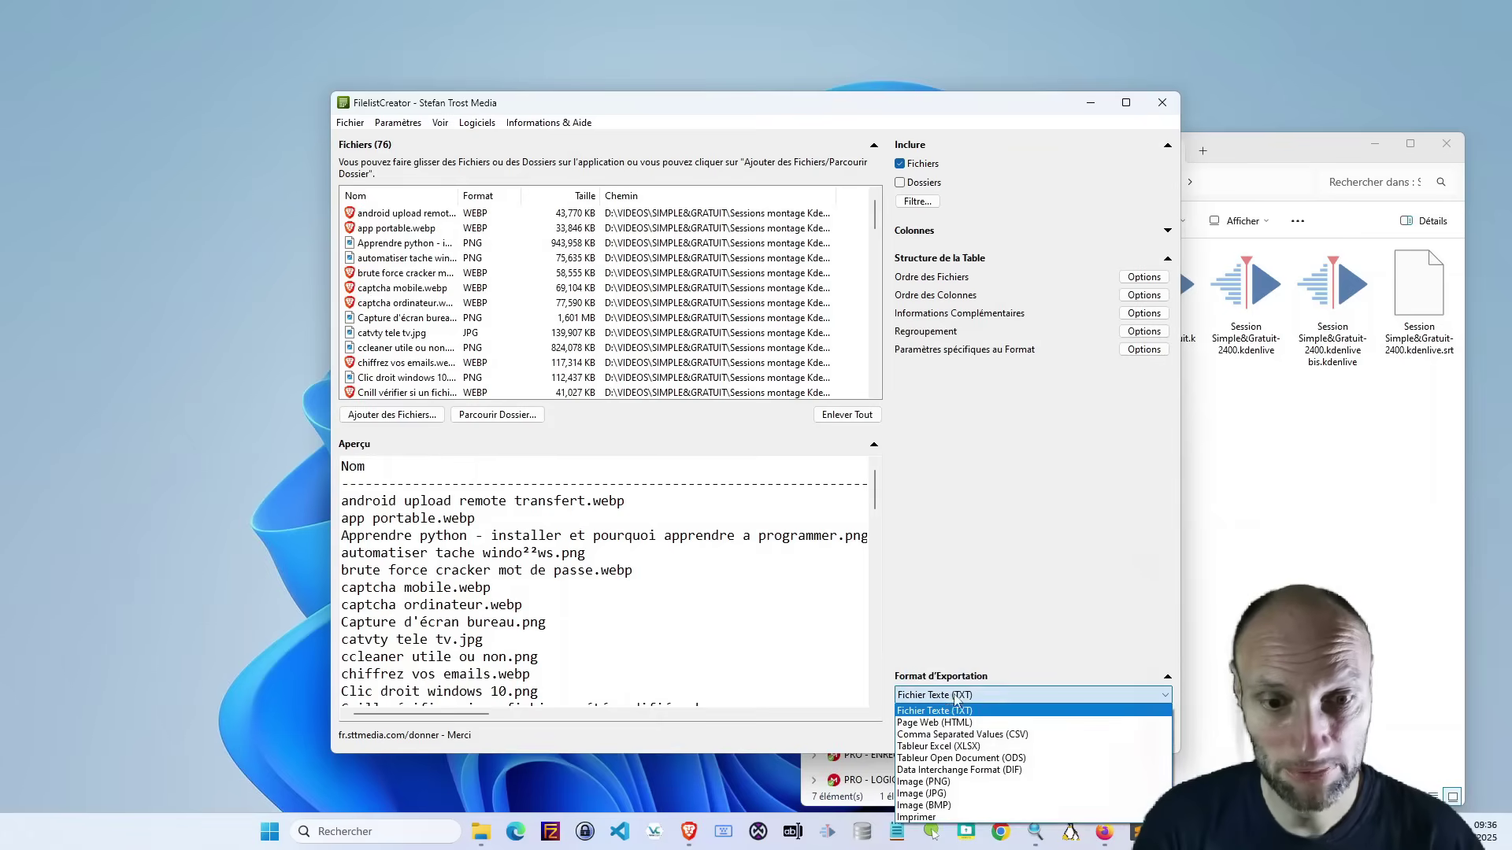
{"action": "left_click", "coordinate": [952, 741]}
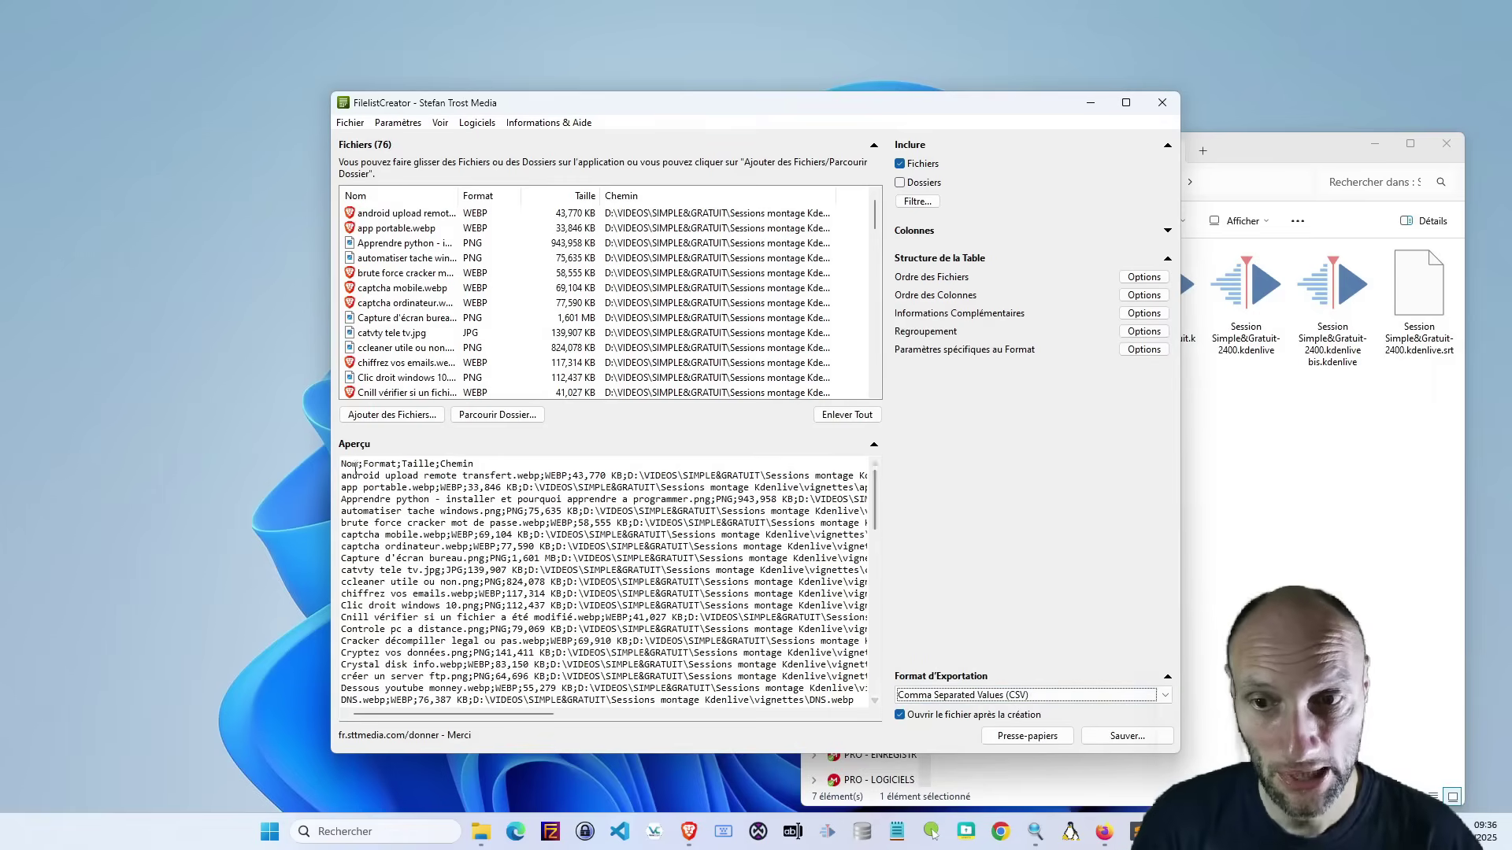
{"action": "left_click", "coordinate": [1127, 736]}
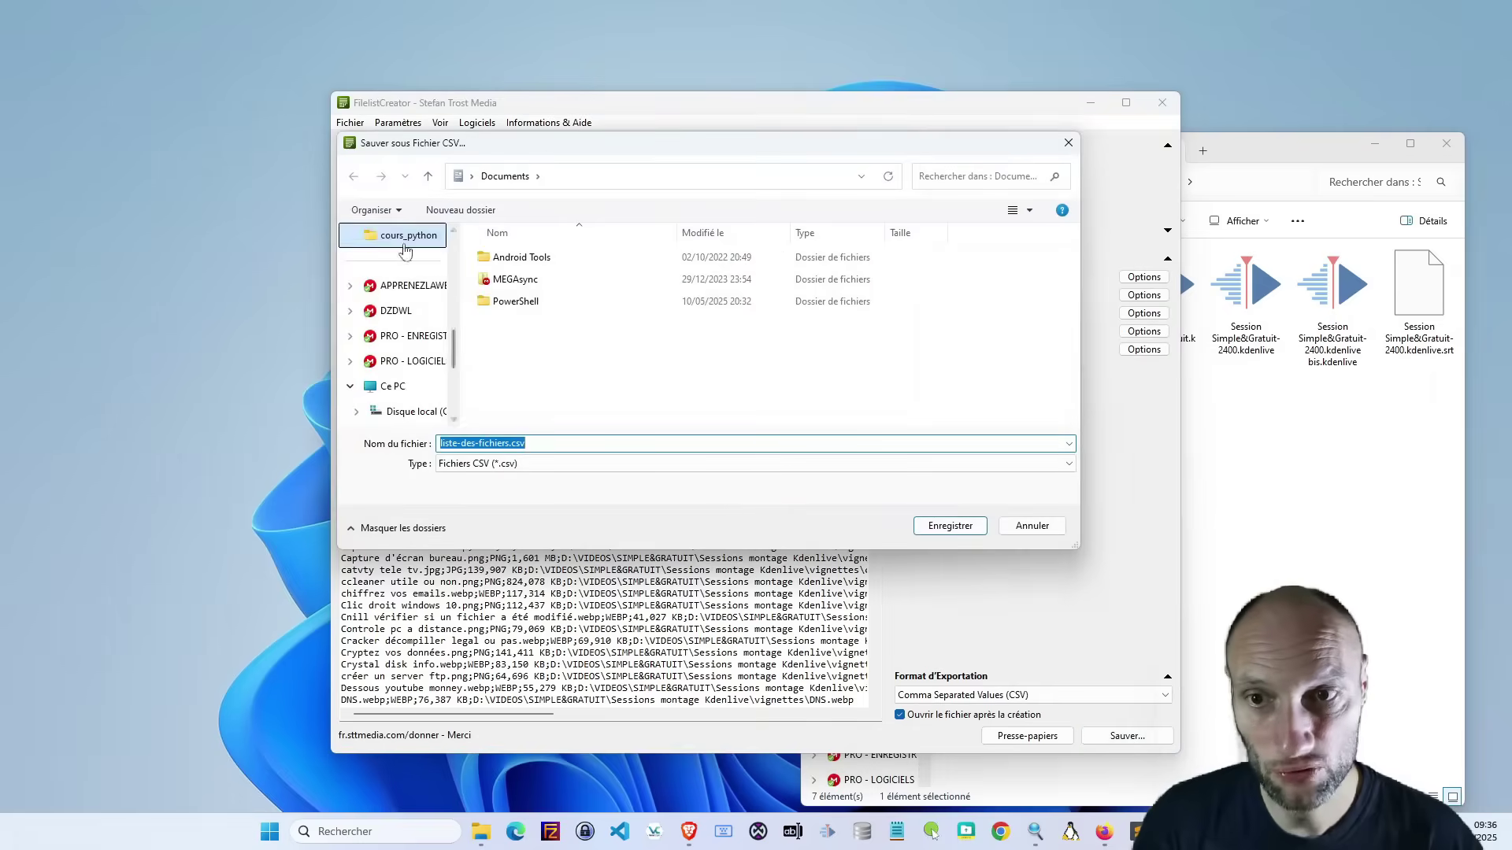
{"action": "left_click", "coordinate": [947, 527]}
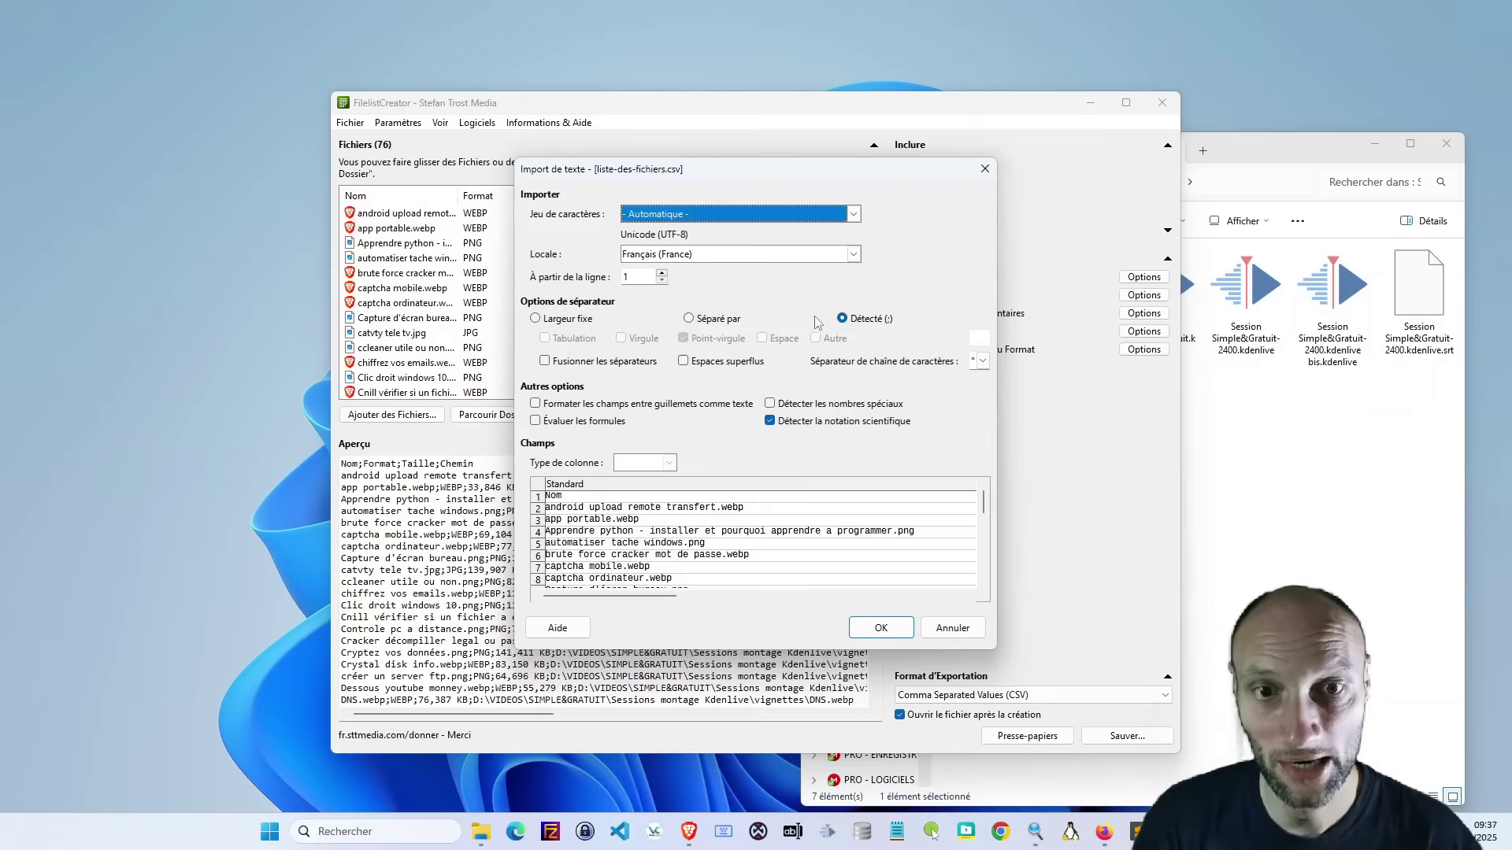
- Import liste-des-fichiers.csv into LibreOffice Calc with the detected semicolon separator and check its Nom, Format, Taille and Chemin columns
{"action": "left_click", "coordinate": [892, 634]}
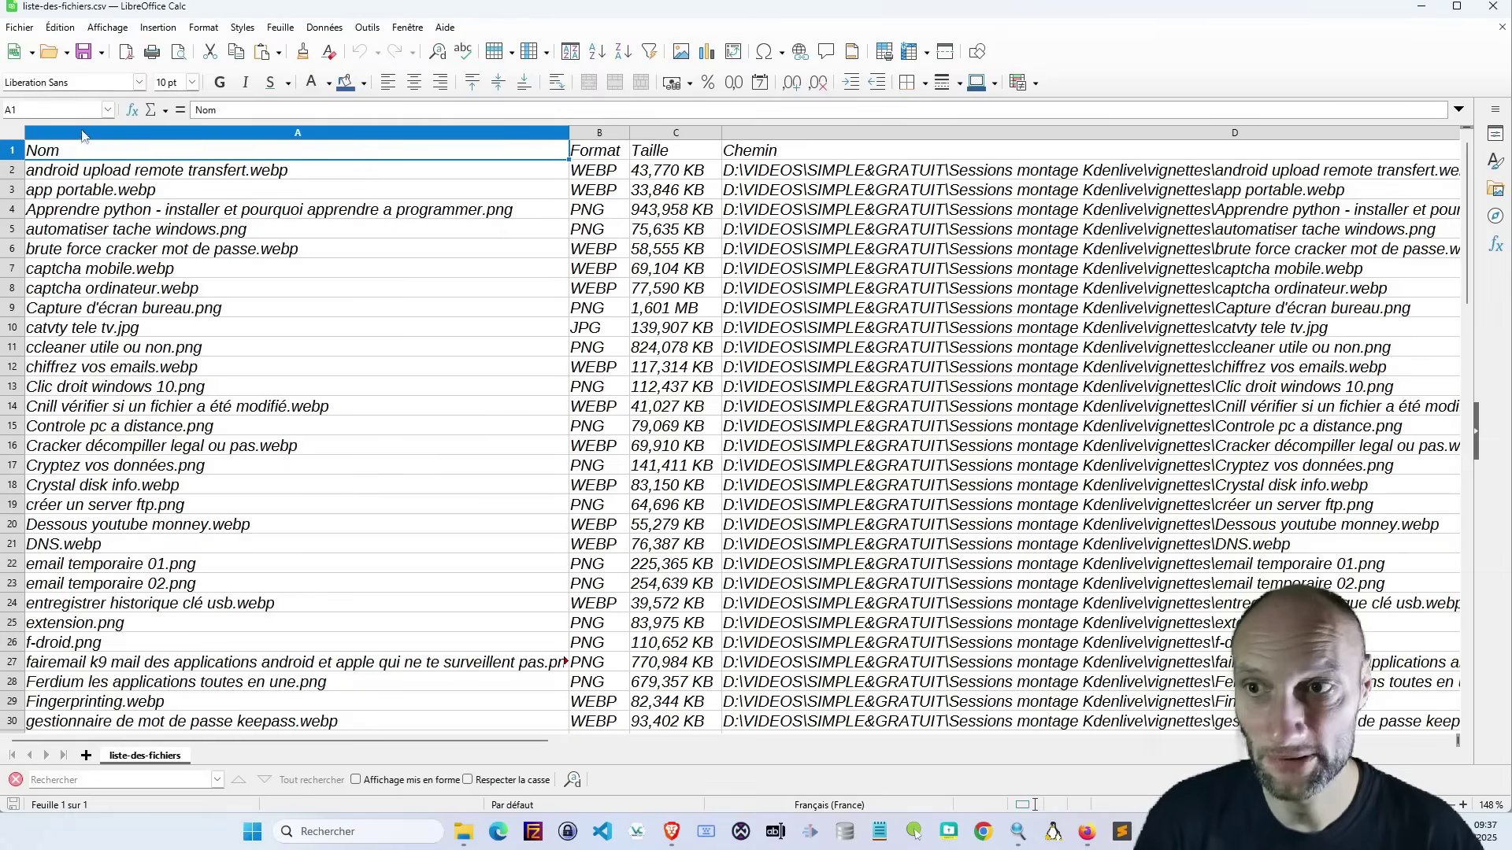
{"action": "left_click", "coordinate": [595, 151]}
{"action": "left_click", "coordinate": [671, 157]}
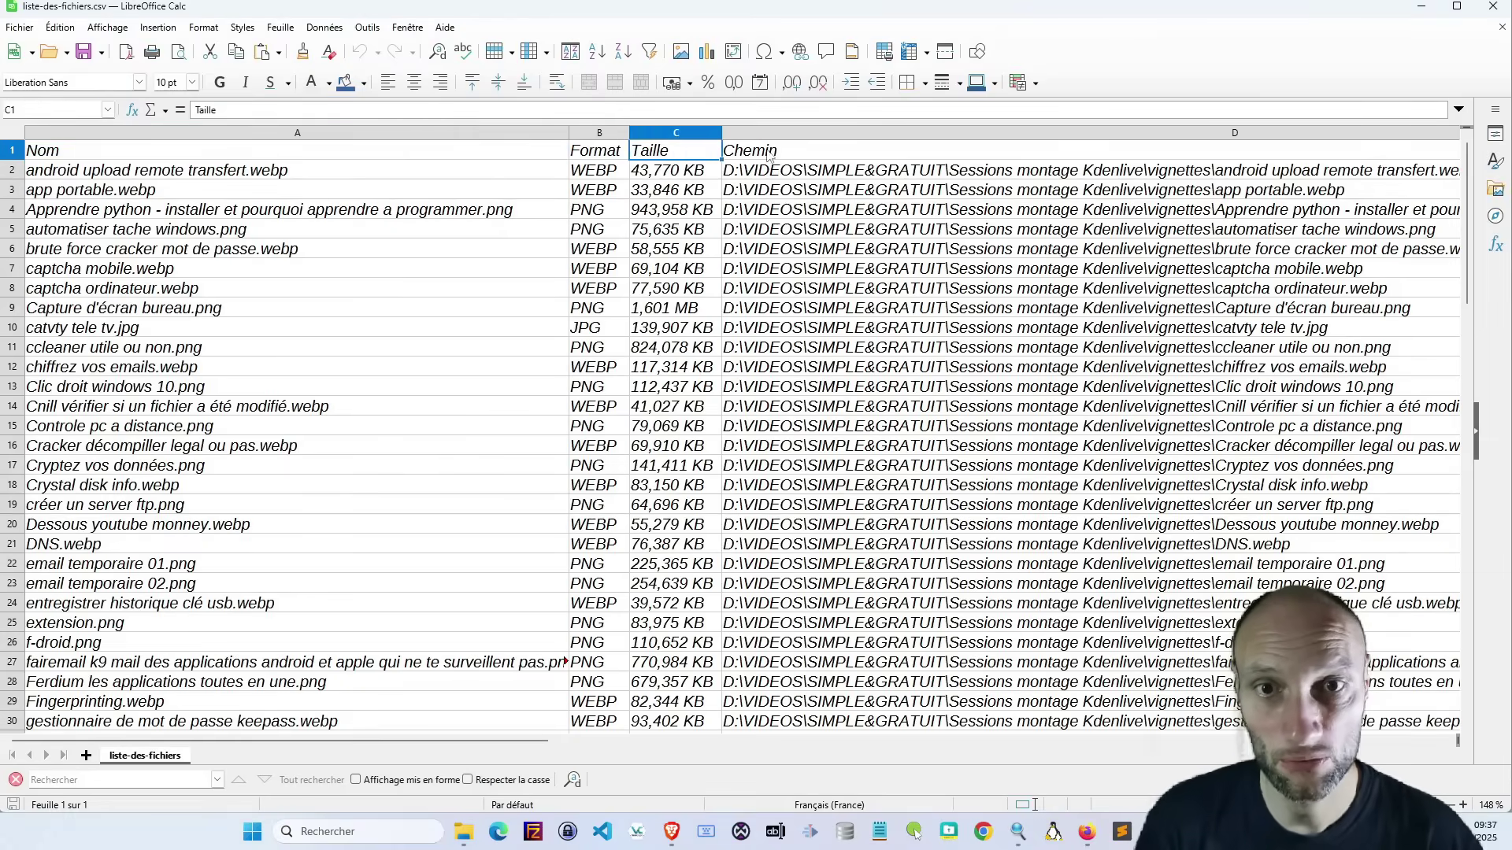
{"action": "left_click", "coordinate": [771, 154]}
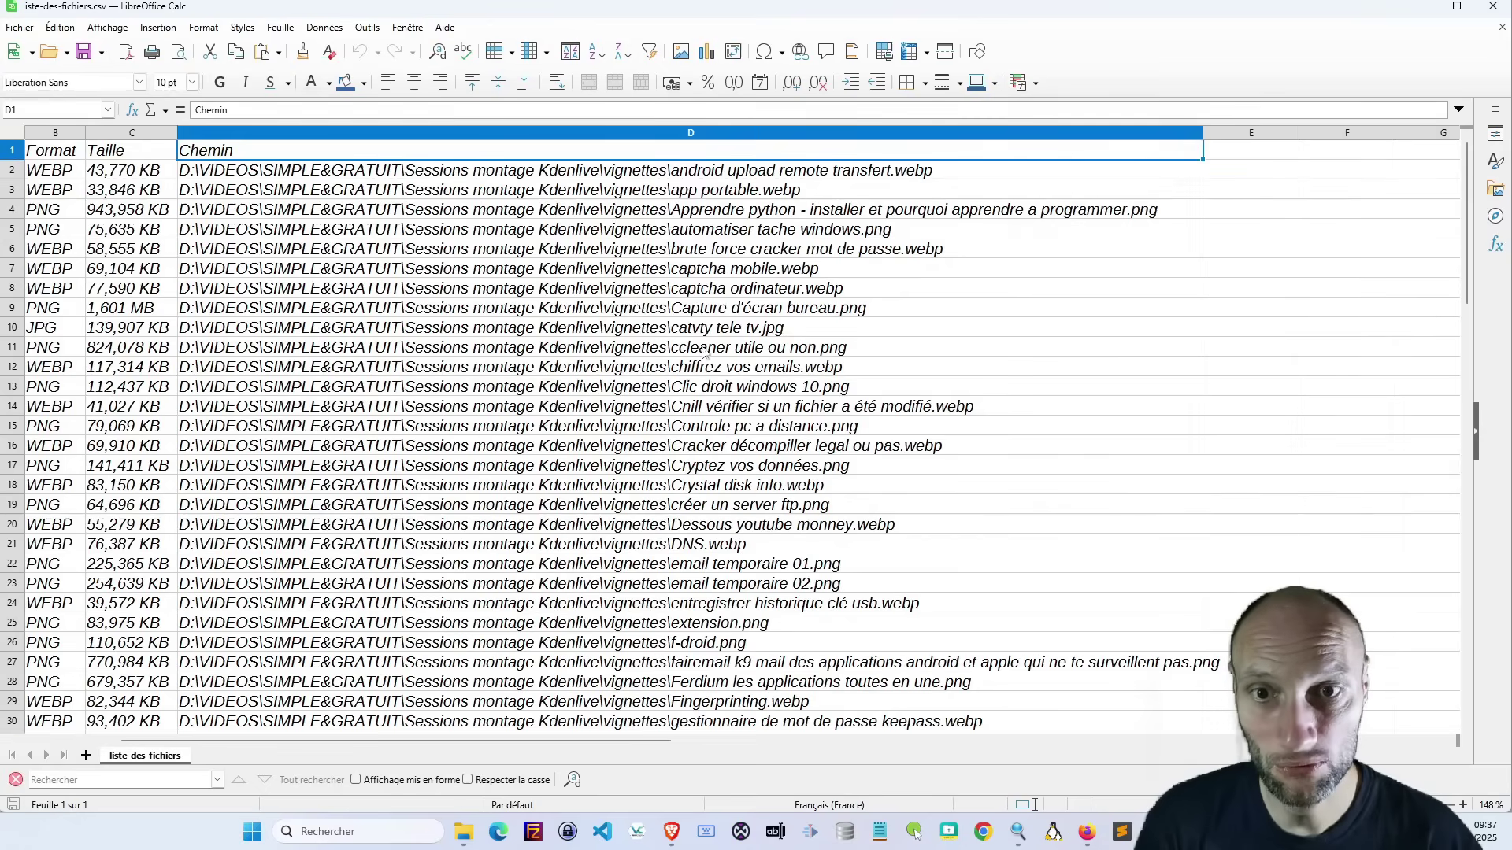
{"action": "left_click_drag", "start_coordinate": [617, 735], "coordinate": [508, 737]}
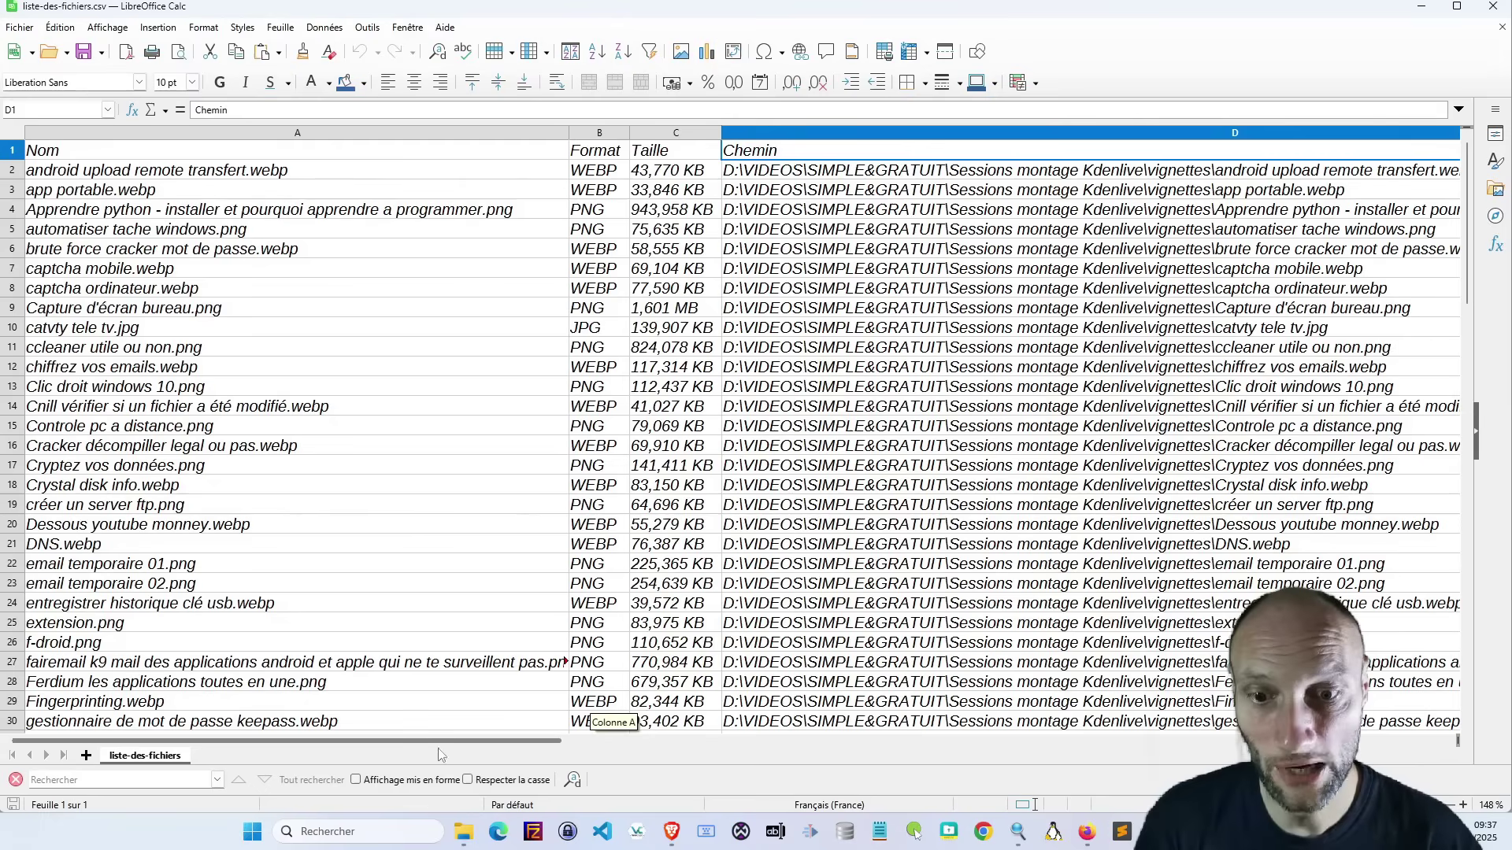
{"action": "left_click", "coordinate": [1423, 5]}
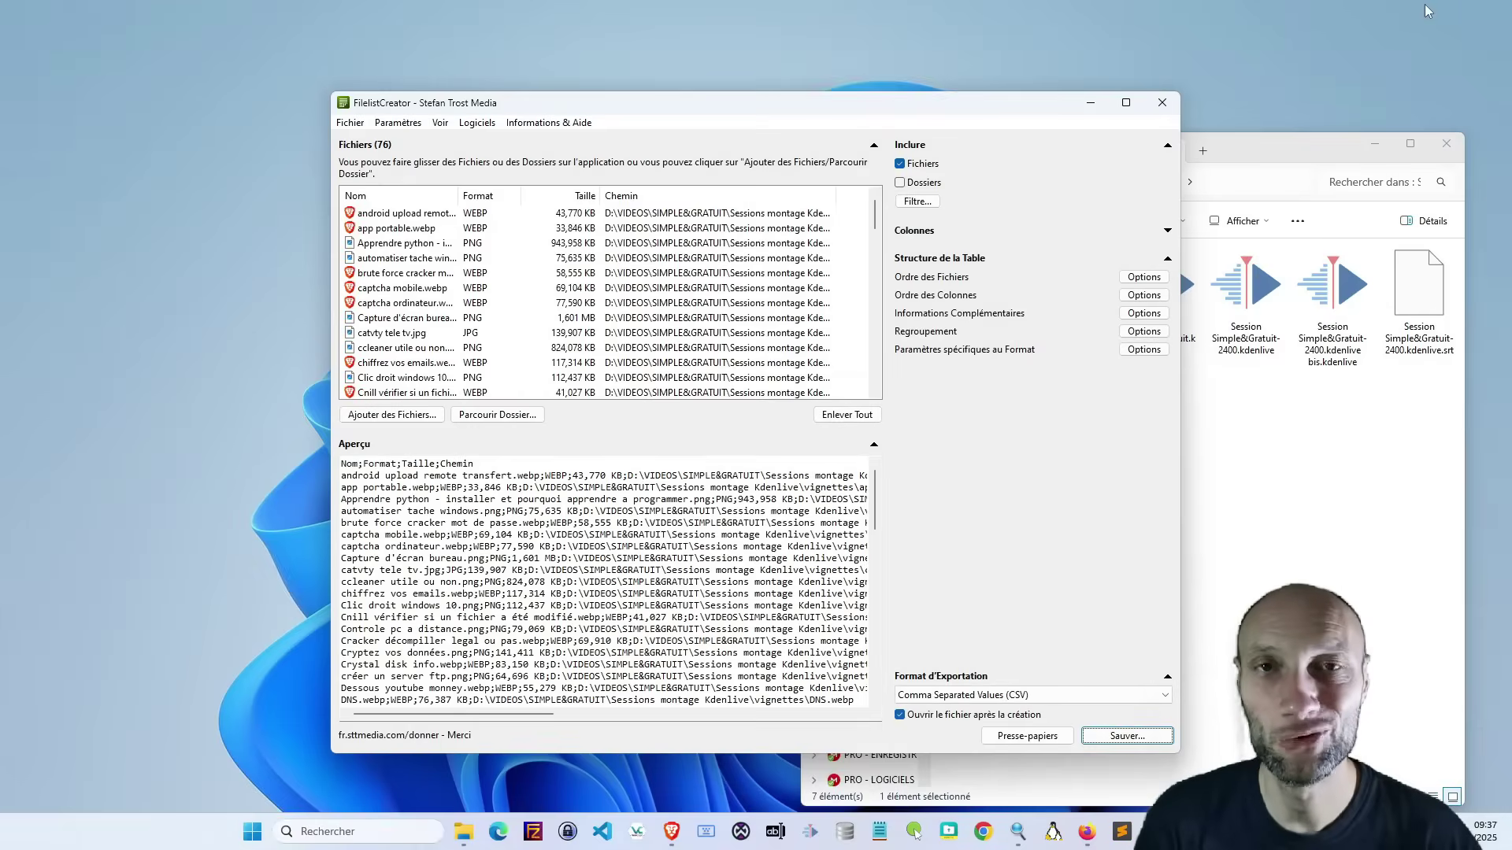